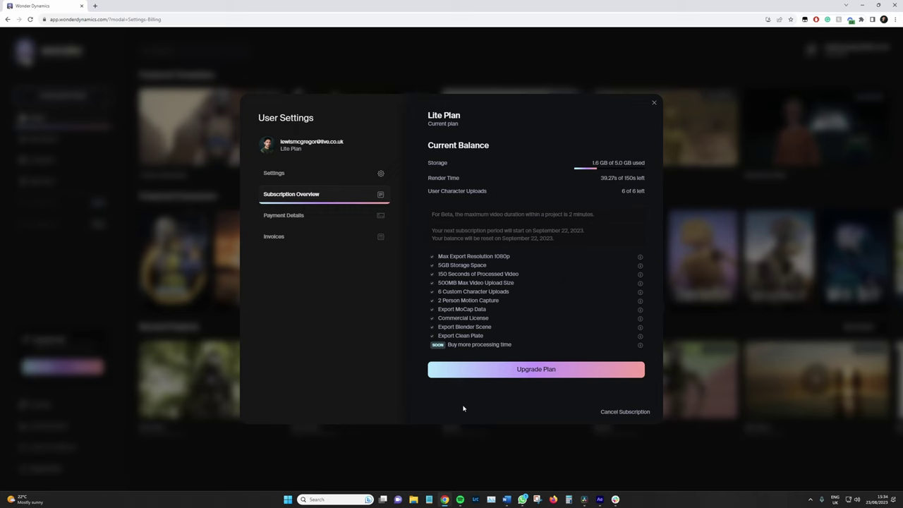
View the available upgrade plans, compare annual and monthly pricing, and close the plan overview.
{"action": "left_click", "coordinate": [493, 371]}
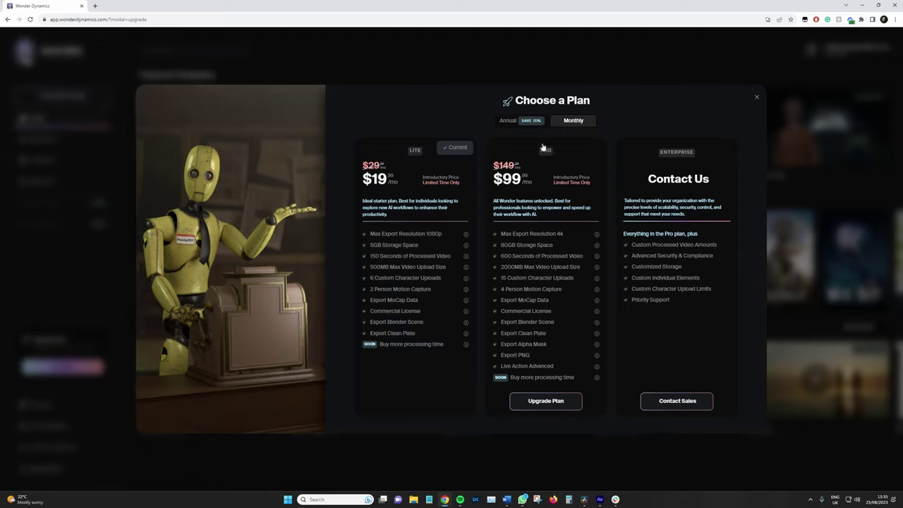
{"action": "left_click", "coordinate": [508, 122]}
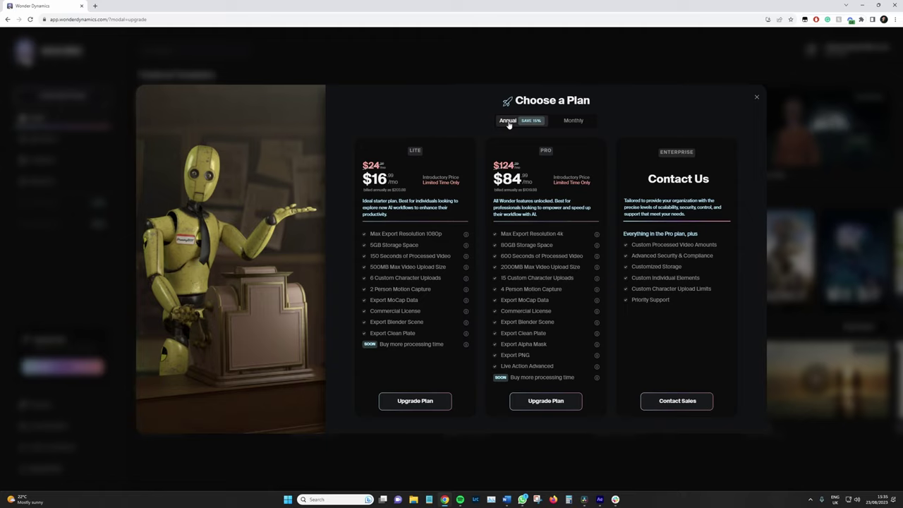
{"action": "left_click", "coordinate": [577, 123]}
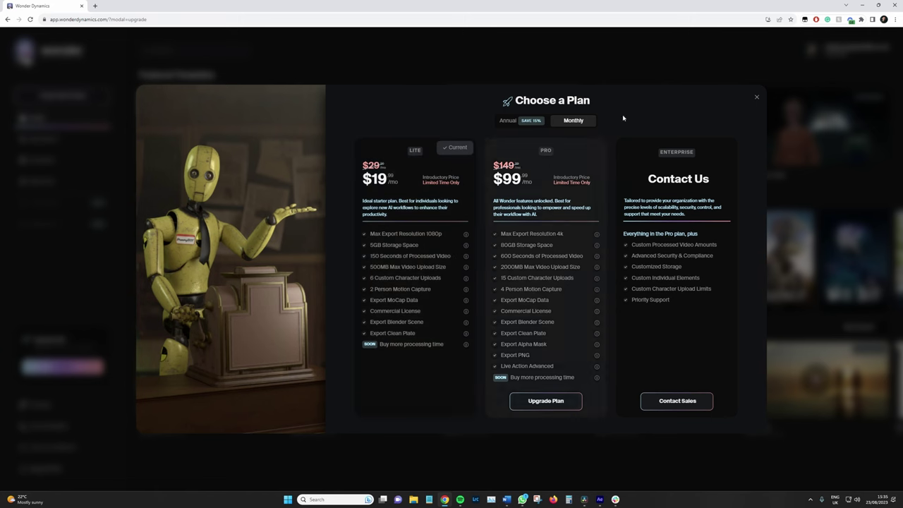
{"action": "left_click", "coordinate": [757, 99]}
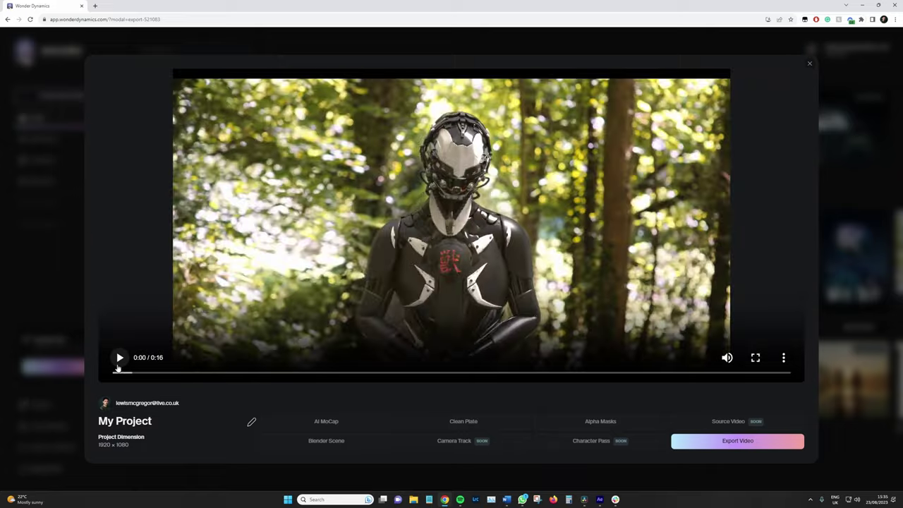
Play the preview of the recent forest robot project, close it, and rename the project "Videvo Intro".
{"action": "left_click", "coordinate": [119, 364]}
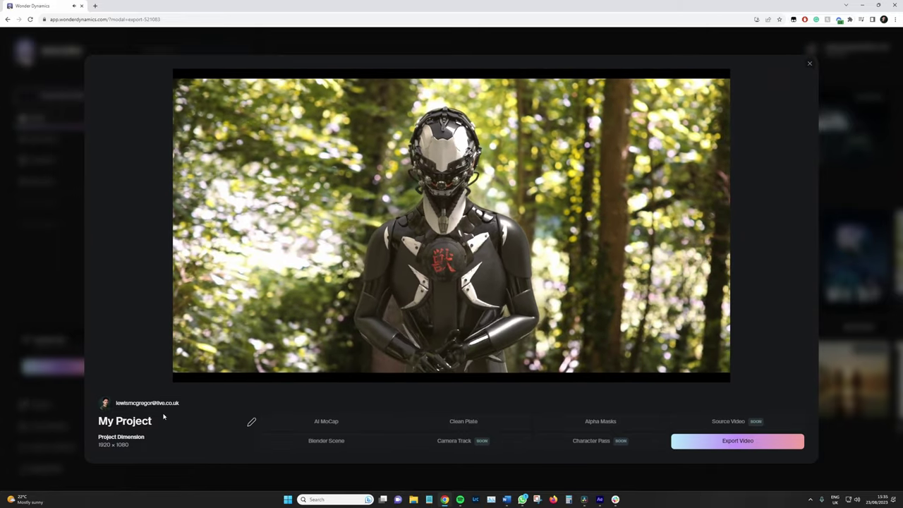
{"action": "left_click", "coordinate": [797, 446]}
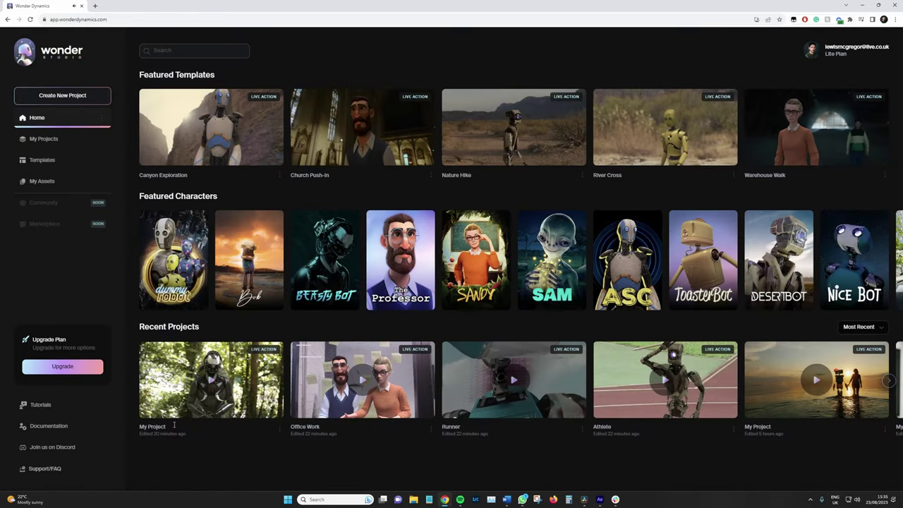
{"action": "triple_click", "coordinate": [172, 426]}
{"action": "key", "text": "BackSpace"}
{"action": "type", "text": "Videvo Intro"}
{"action": "key", "text": "Return"}
Create a new project in Live Action Easy mode after comparing it with Live Action Advanced.
{"action": "left_click", "coordinate": [75, 97]}
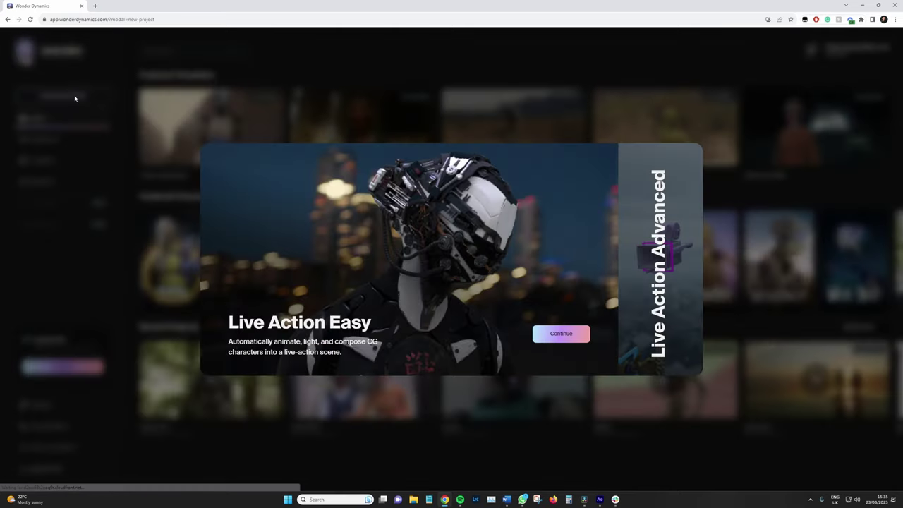
{"action": "left_click", "coordinate": [624, 250]}
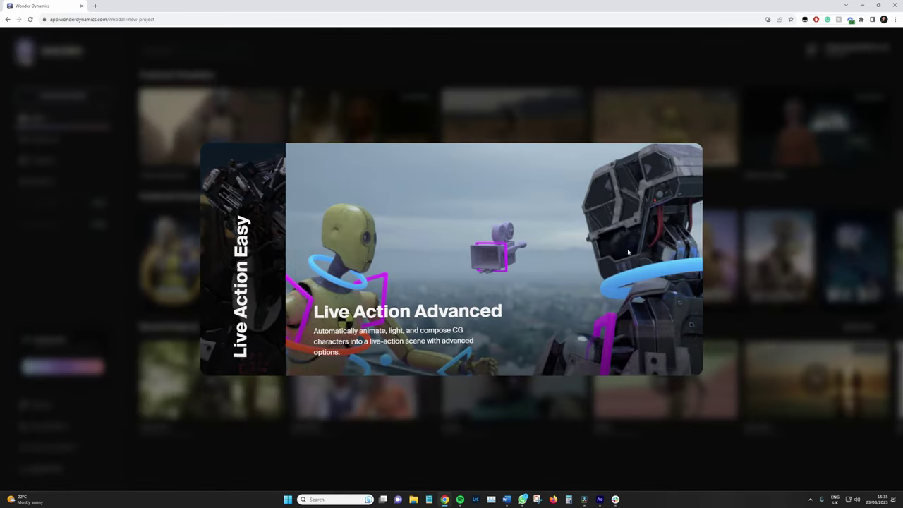
{"action": "left_click", "coordinate": [248, 254]}
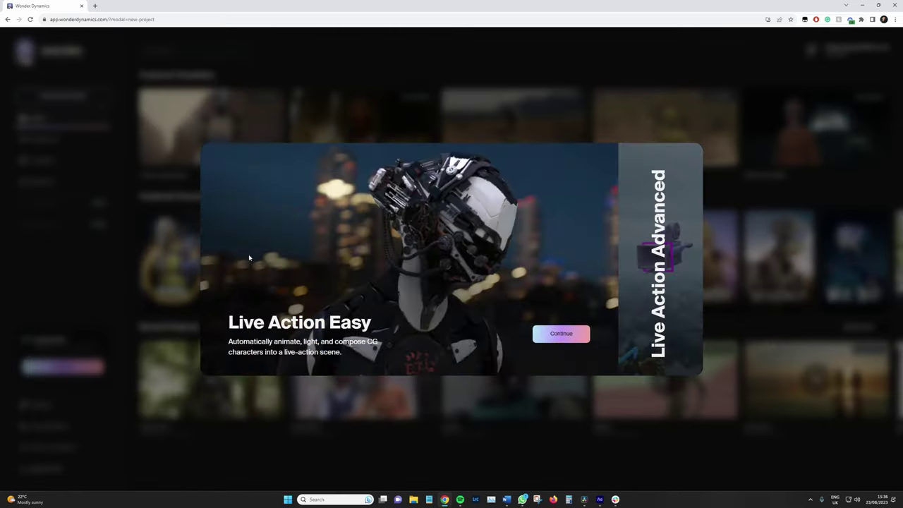
{"action": "mouse_move", "coordinate": [622, 272]}
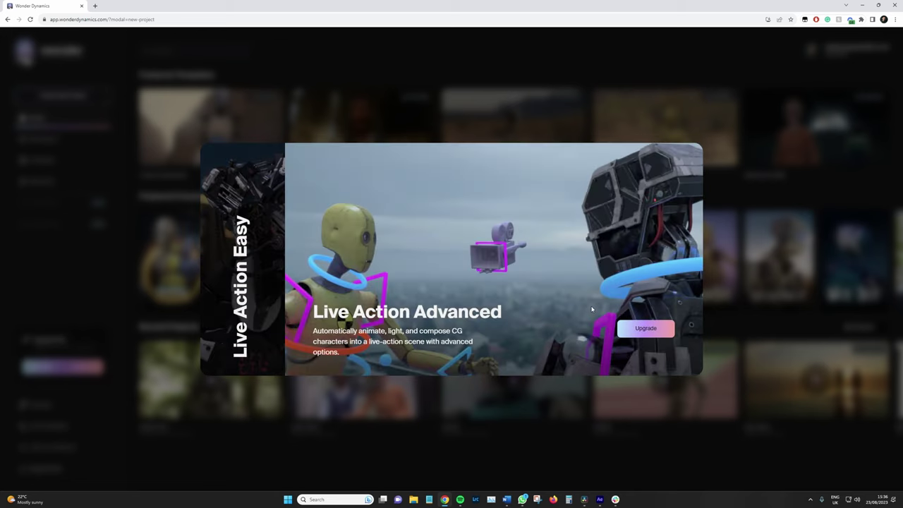
{"action": "left_click", "coordinate": [266, 276]}
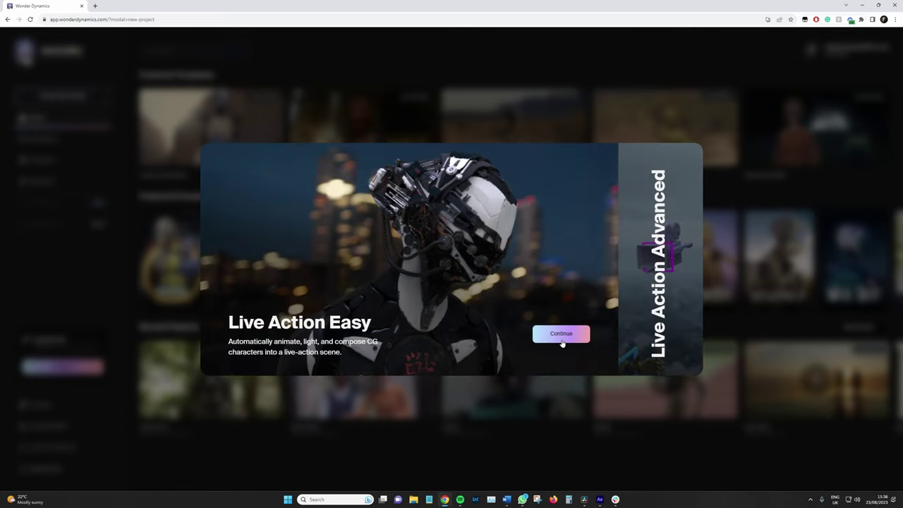
{"action": "left_click", "coordinate": [561, 335]}
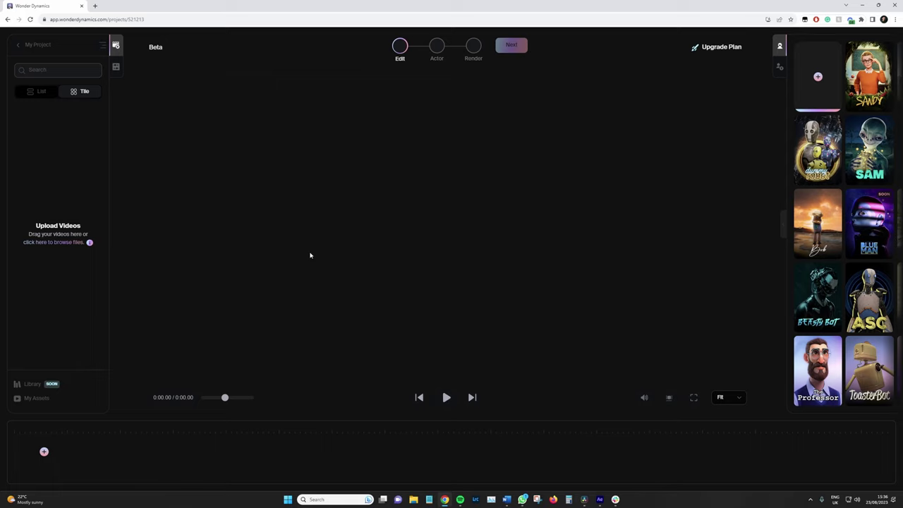
Check the video output settings, and upload Wonder Studio Test.mov from the Desktop to the project media.
{"action": "left_click", "coordinate": [115, 67]}
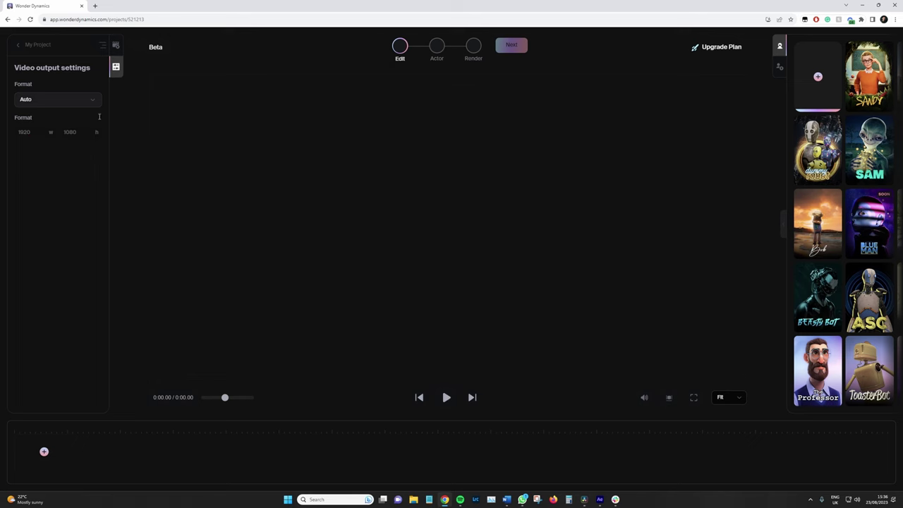
{"action": "left_click", "coordinate": [116, 44]}
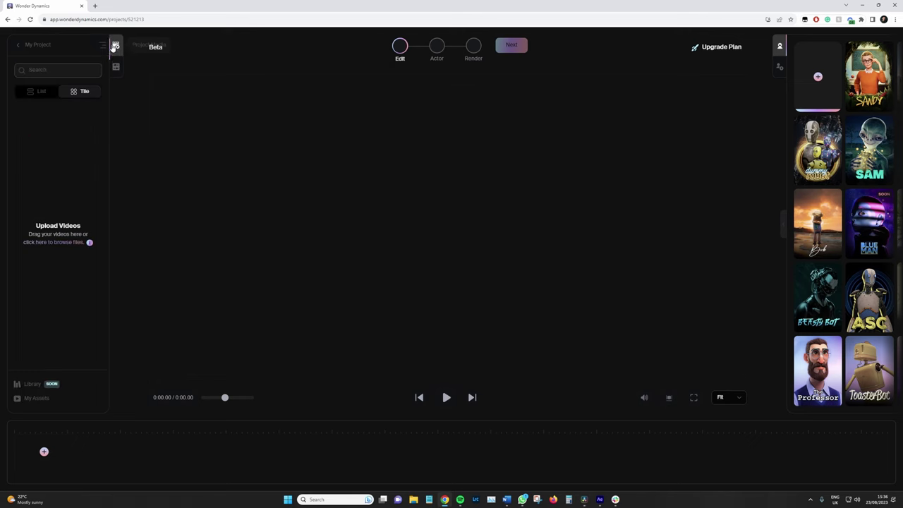
{"action": "left_click", "coordinate": [49, 246]}
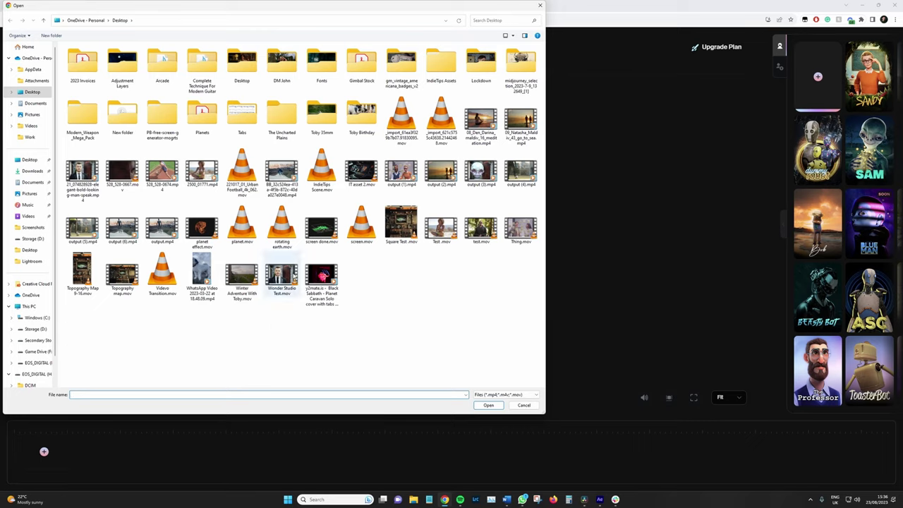
{"action": "double_click", "coordinate": [283, 276]}
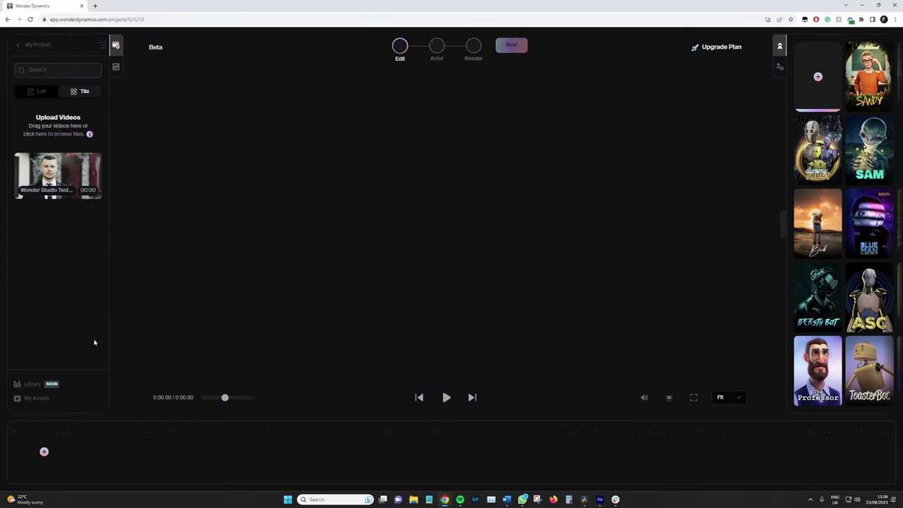
Browse all previously uploaded videos in My Assets, and return to the project's own assets.
{"action": "left_click", "coordinate": [36, 399]}
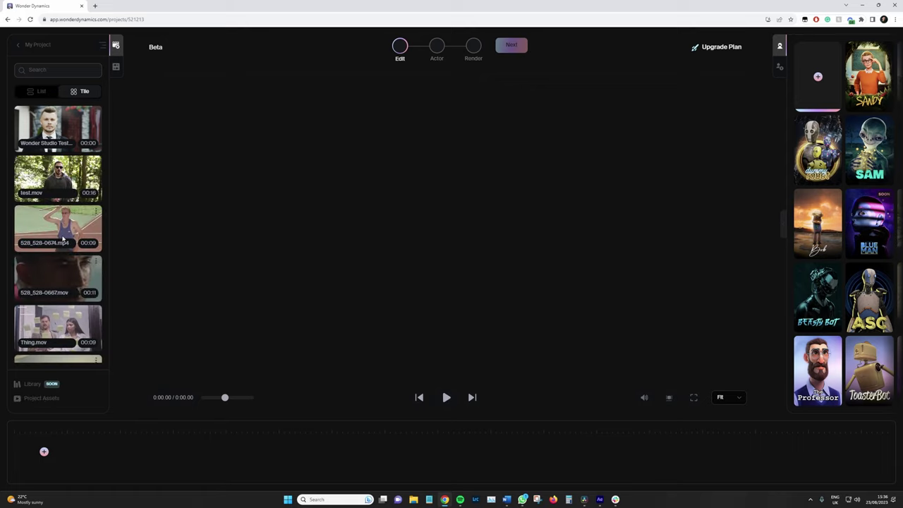
{"action": "scroll", "coordinate": [63, 240], "scroll_direction": "down", "scroll_amount": 2}
{"action": "scroll", "coordinate": [62, 239], "scroll_direction": "down", "scroll_amount": 10}
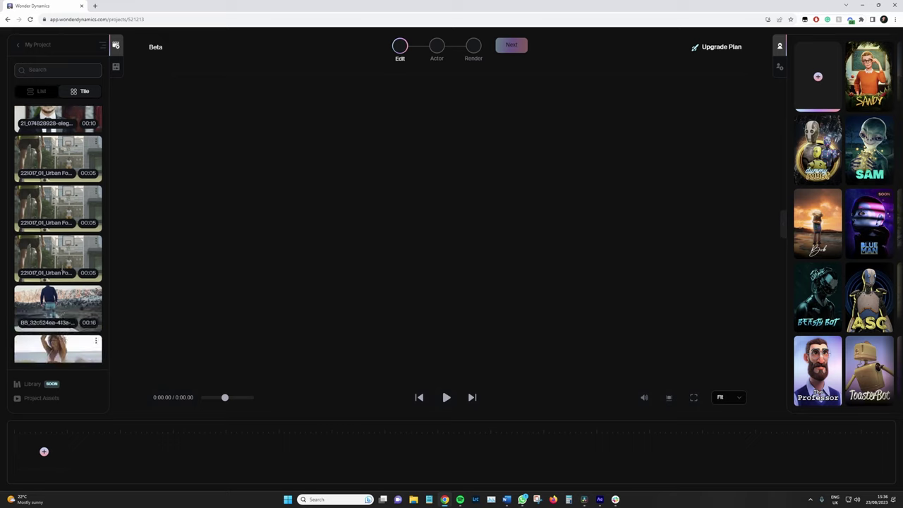
{"action": "scroll", "coordinate": [29, 282], "scroll_direction": "up", "scroll_amount": 2}
{"action": "scroll", "coordinate": [58, 332], "scroll_direction": "down", "scroll_amount": 6}
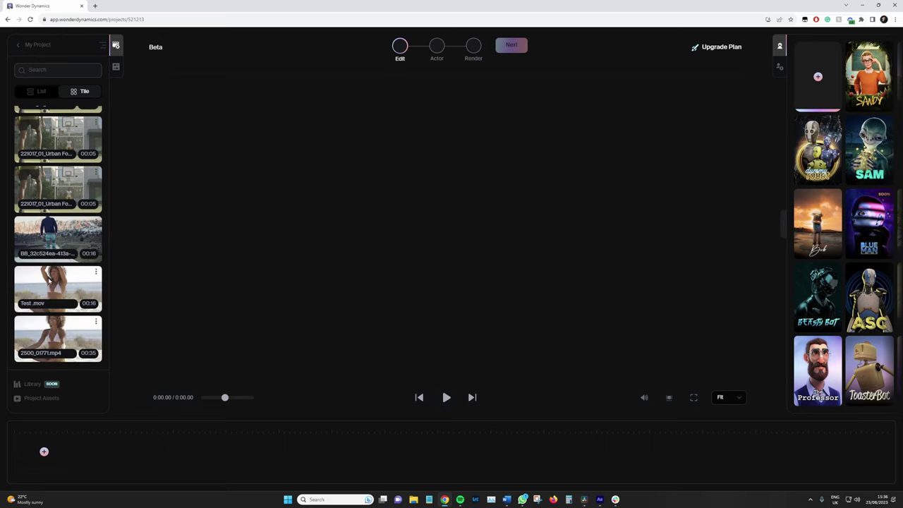
{"action": "scroll", "coordinate": [58, 331], "scroll_direction": "down", "scroll_amount": 6}
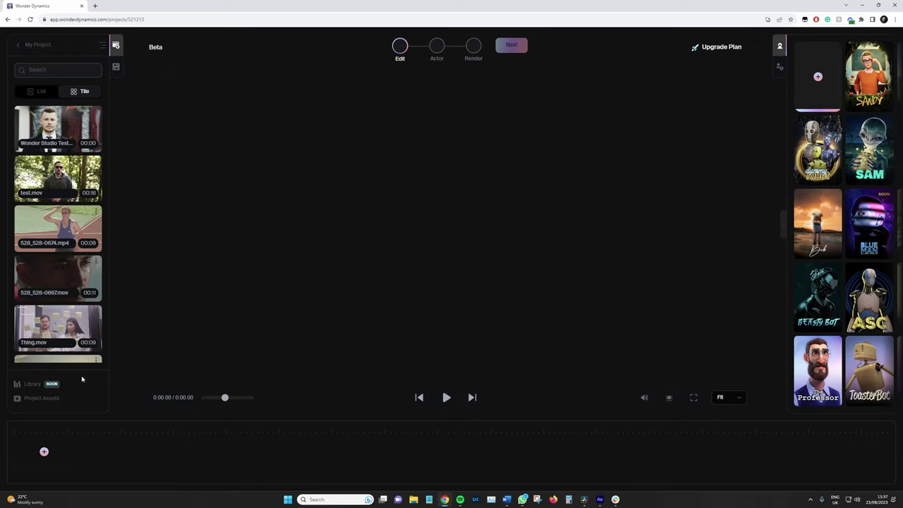
{"action": "left_click", "coordinate": [41, 399]}
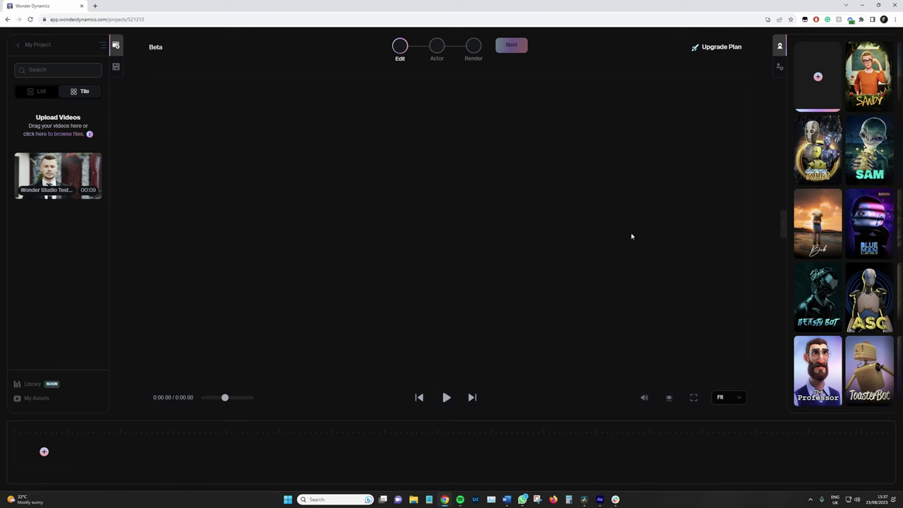
Expand the character library to view all available characters, and collapse it again.
{"action": "left_click", "coordinate": [781, 232]}
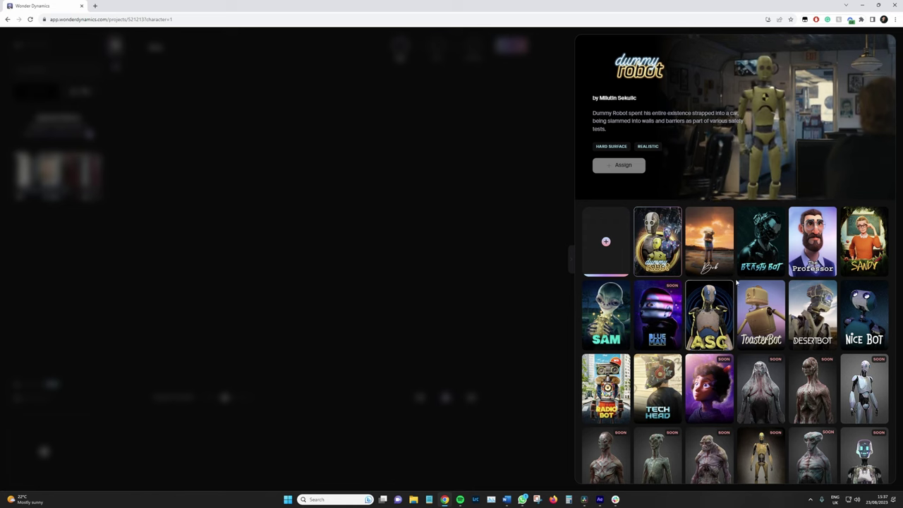
{"action": "left_click", "coordinate": [399, 284]}
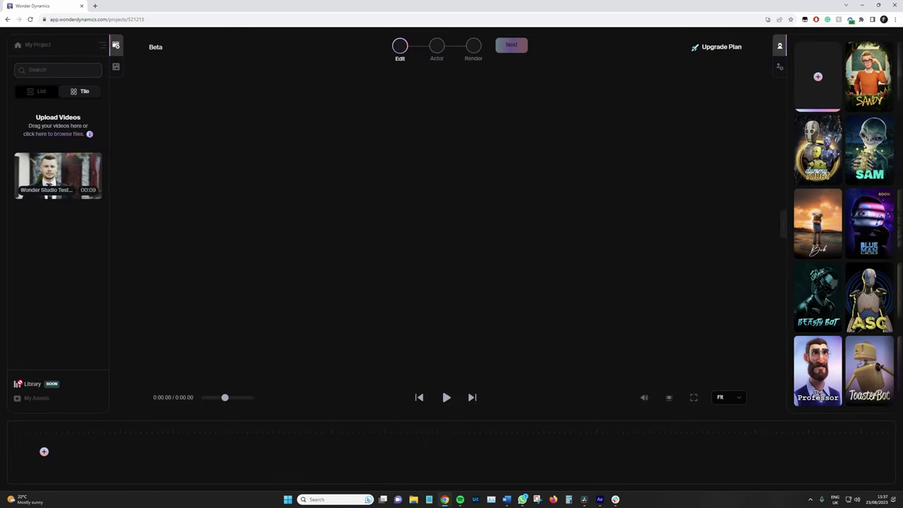
Place the Wonder Studio Test clip on the timeline and scrub through both of its shots.
{"action": "left_click", "coordinate": [30, 400]}
{"action": "left_click_drag", "start_coordinate": [47, 166], "coordinate": [254, 370]}
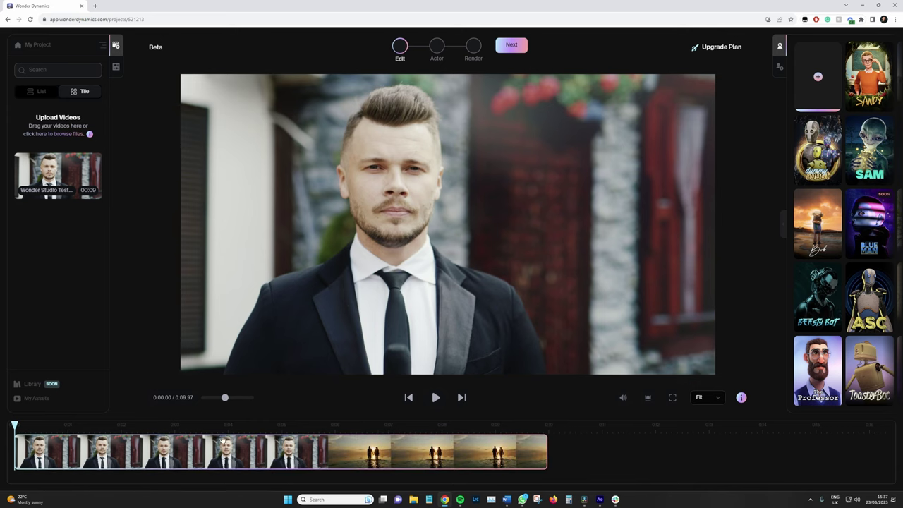
{"action": "left_click_drag", "start_coordinate": [109, 425], "coordinate": [314, 425]}
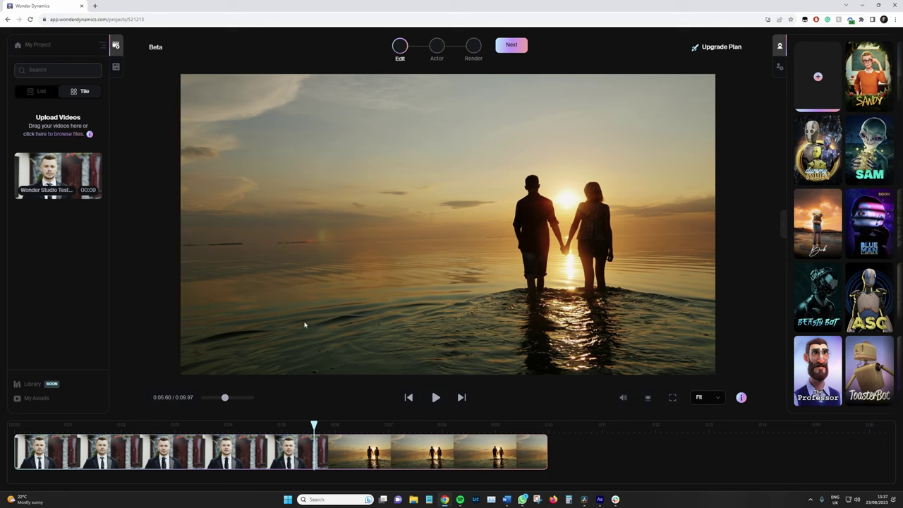
{"action": "left_click_drag", "start_coordinate": [314, 424], "coordinate": [419, 425]}
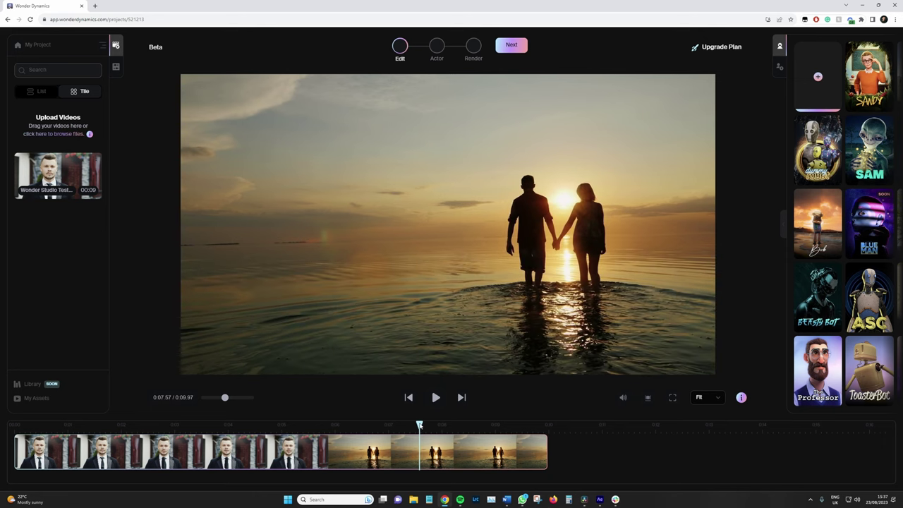
{"action": "left_click_drag", "start_coordinate": [421, 425], "coordinate": [192, 428]}
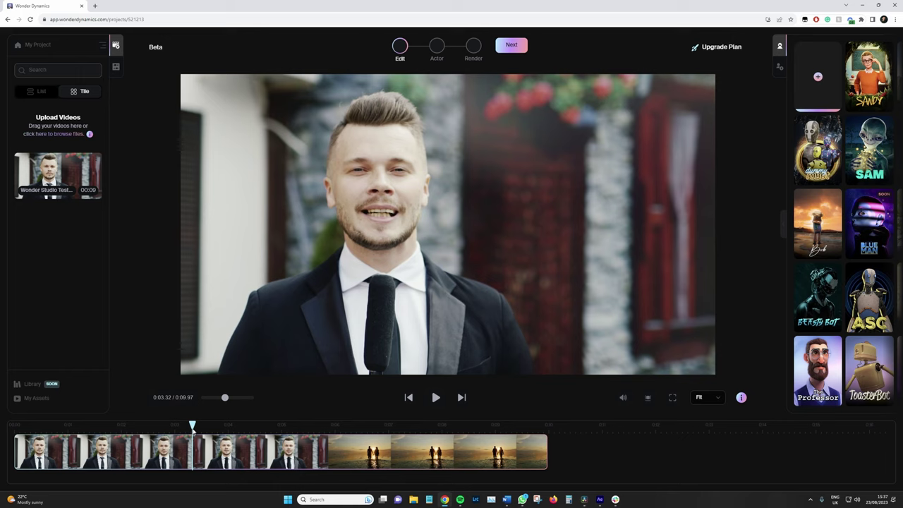
Proceed to the Actor stage and scan the suited man's frame at 0:02.89 and the couple's frame at 0:06.66 for actors.
{"action": "left_click_drag", "start_coordinate": [192, 427], "coordinate": [169, 427]}
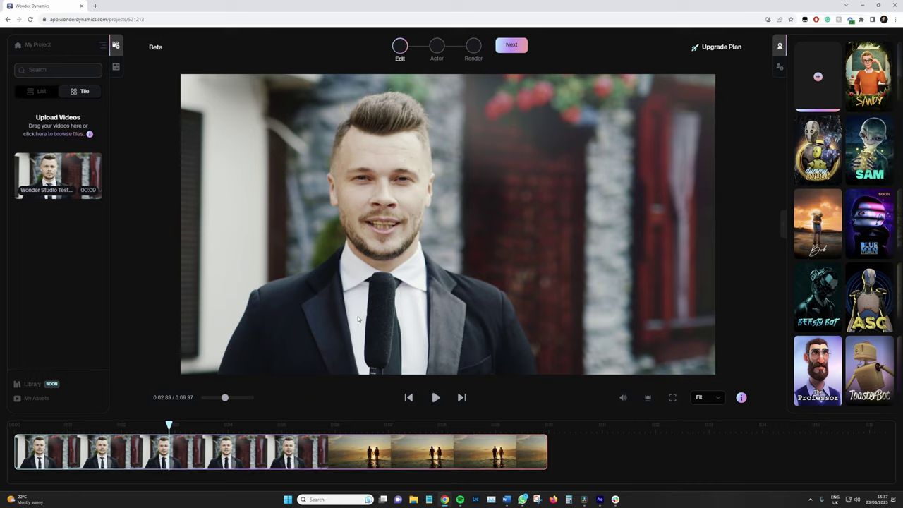
{"action": "left_click", "coordinate": [503, 46]}
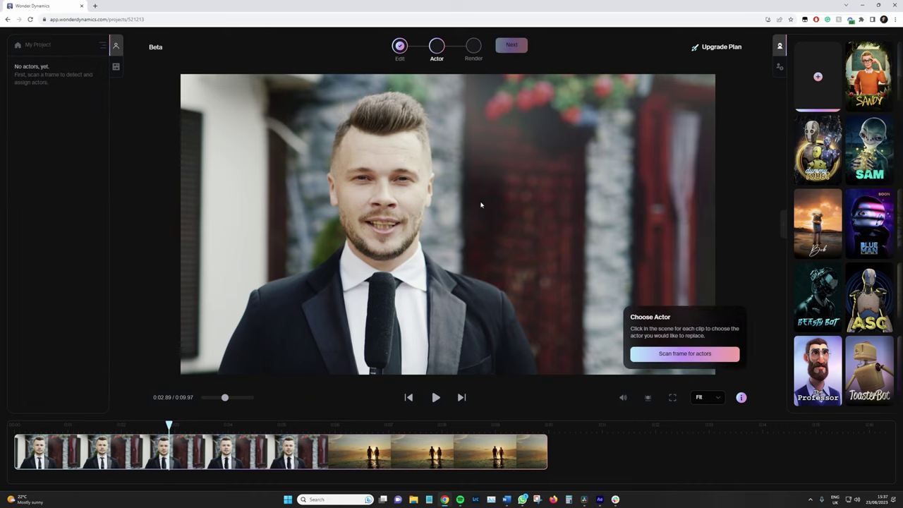
{"action": "left_click", "coordinate": [691, 360]}
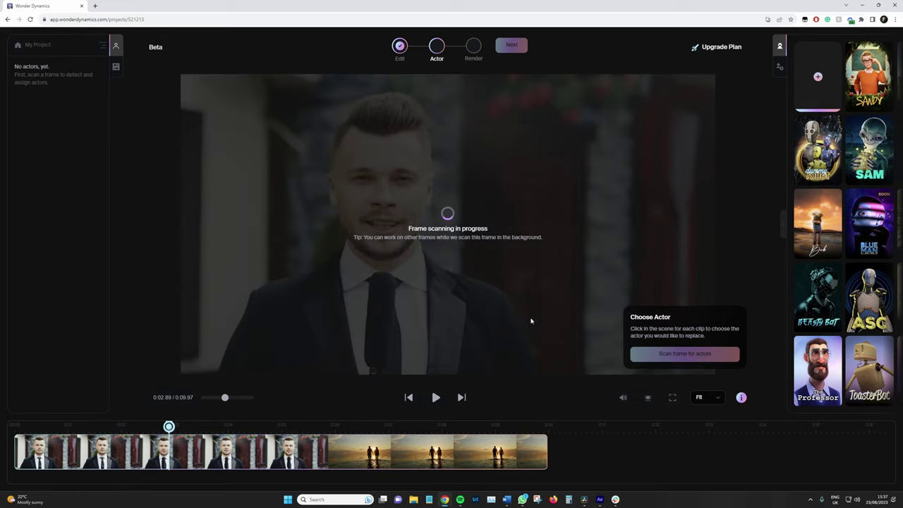
{"action": "left_click", "coordinate": [370, 431]}
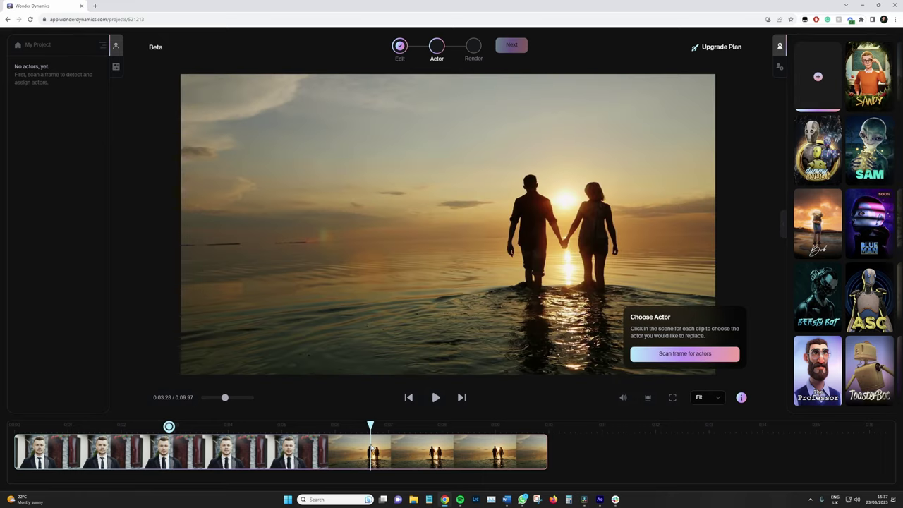
{"action": "left_click", "coordinate": [671, 357]}
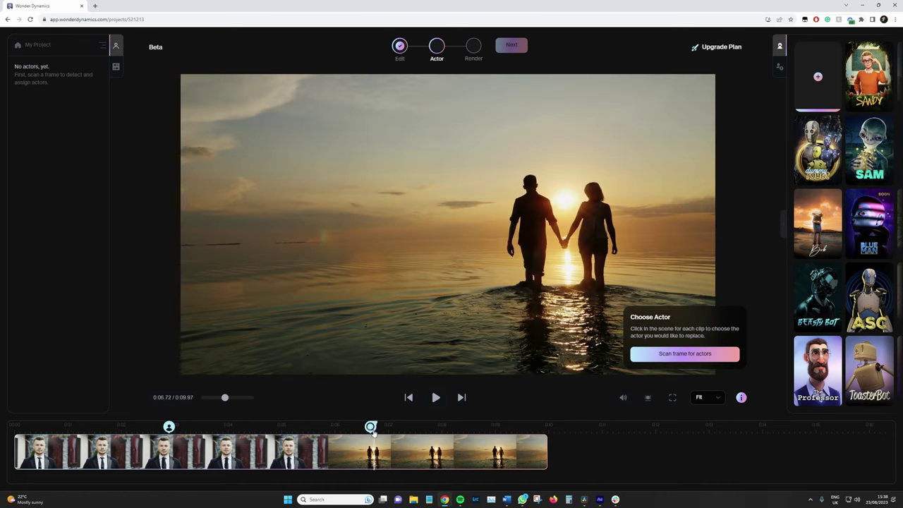
Return to the scanned frame of the suited man and assign the SAM character to him.
{"action": "left_click", "coordinate": [196, 441]}
{"action": "left_click_drag", "start_coordinate": [195, 442], "coordinate": [170, 441]}
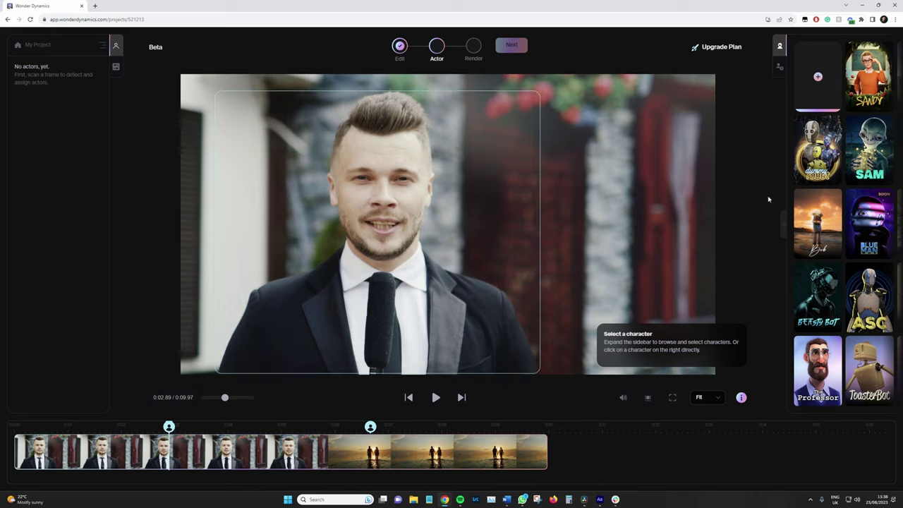
{"action": "left_click", "coordinate": [873, 142]}
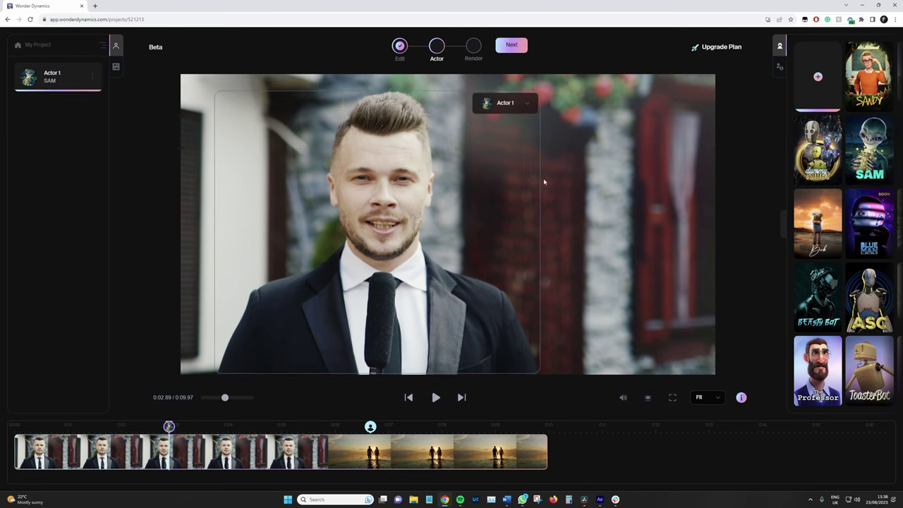
Return to the couple's scanned frame at 0:06.66 and assign the Radio Robot character to the man.
{"action": "left_click", "coordinate": [200, 428]}
{"action": "mouse_move", "coordinate": [200, 428]}
{"action": "left_mouse_down"}
{"action": "mouse_move", "coordinate": [351, 431]}
{"action": "mouse_move", "coordinate": [260, 454]}
{"action": "mouse_move", "coordinate": [355, 441]}
{"action": "mouse_move", "coordinate": [190, 430]}
{"action": "mouse_move", "coordinate": [340, 430]}
{"action": "left_mouse_up"}
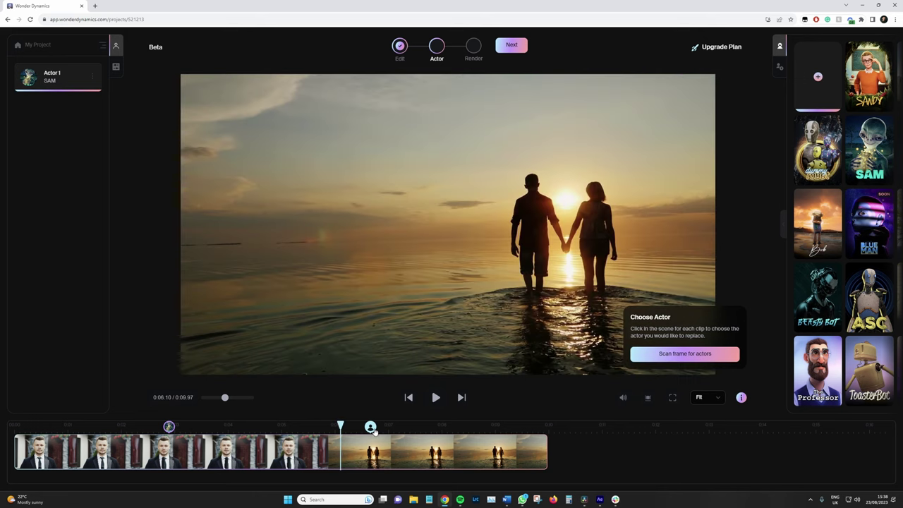
{"action": "left_click", "coordinate": [372, 429]}
{"action": "left_click", "coordinate": [527, 256]}
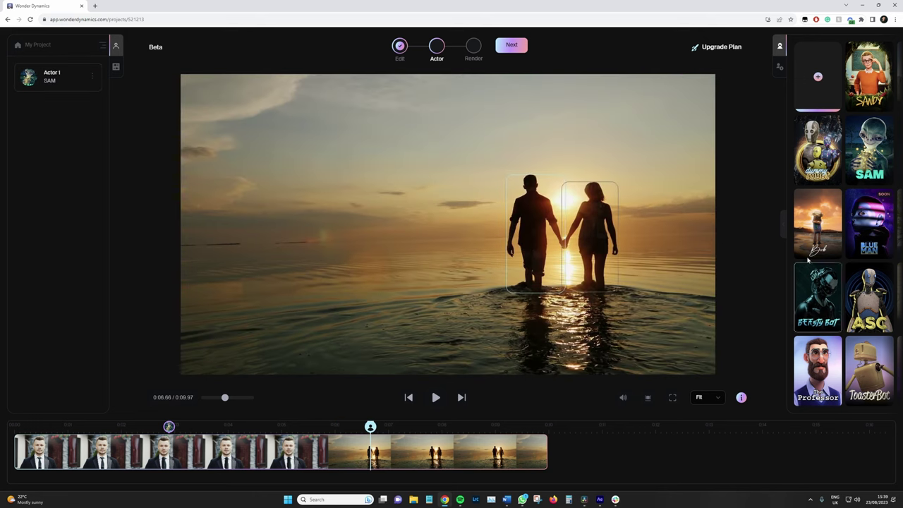
{"action": "left_click", "coordinate": [780, 230]}
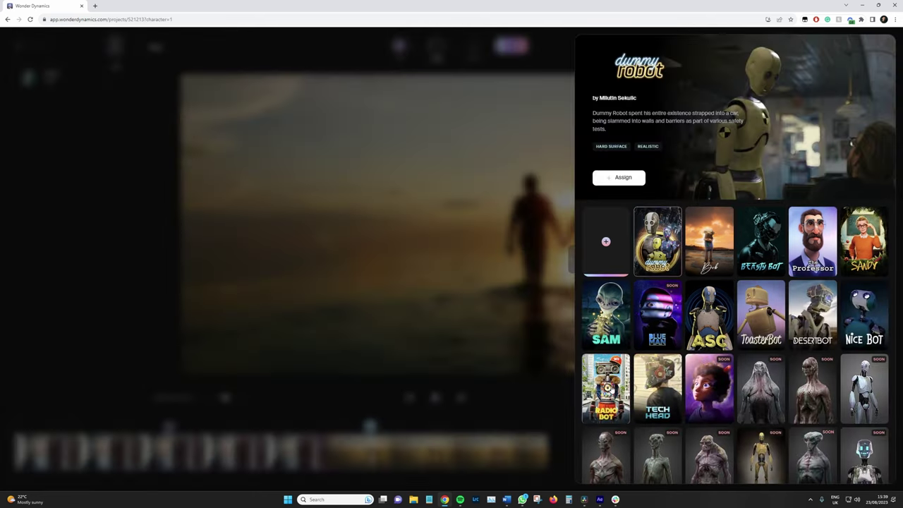
{"action": "left_click", "coordinate": [624, 179]}
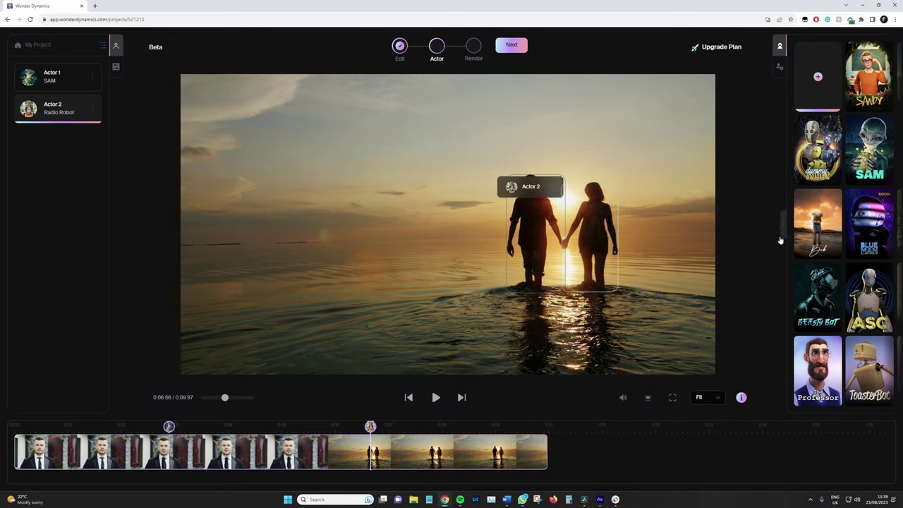
Try to assign the ASC character to the woman in the couple's shot, and dismiss the upgrade offer.
{"action": "mouse_move", "coordinate": [602, 240]}
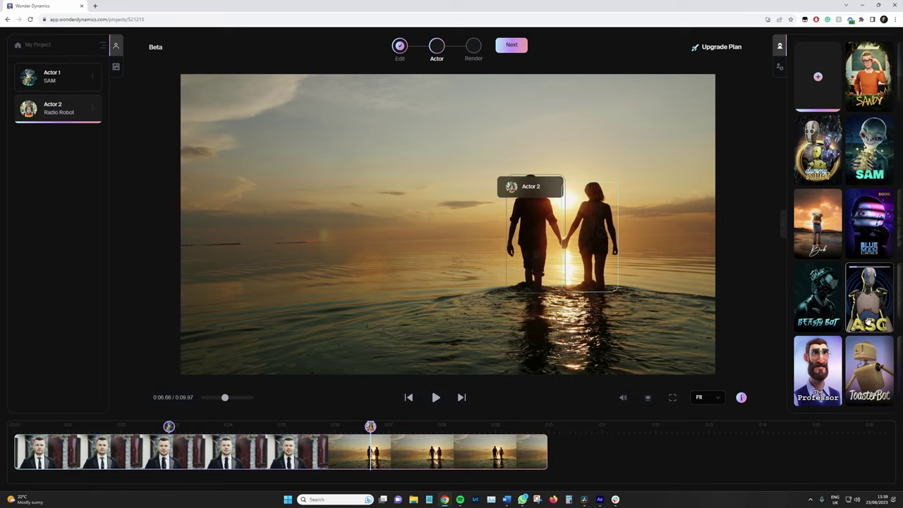
{"action": "left_click", "coordinate": [878, 304]}
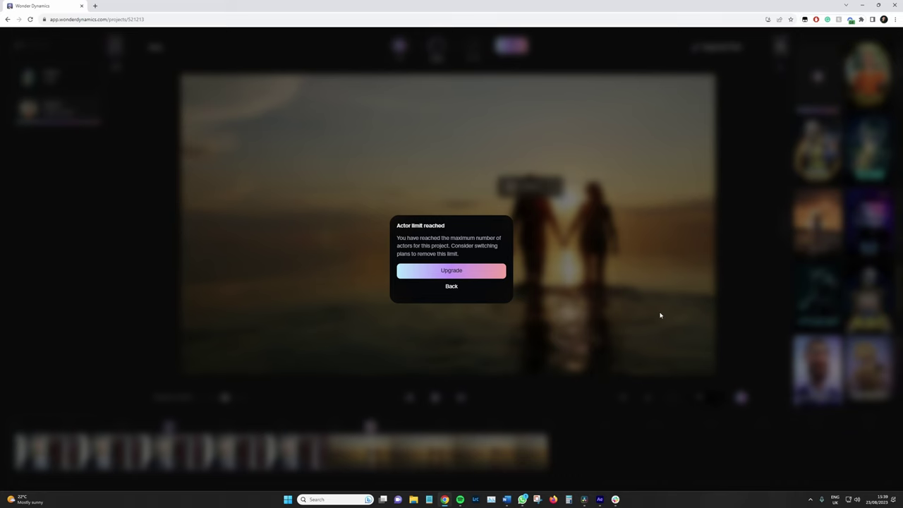
{"action": "left_click", "coordinate": [453, 287]}
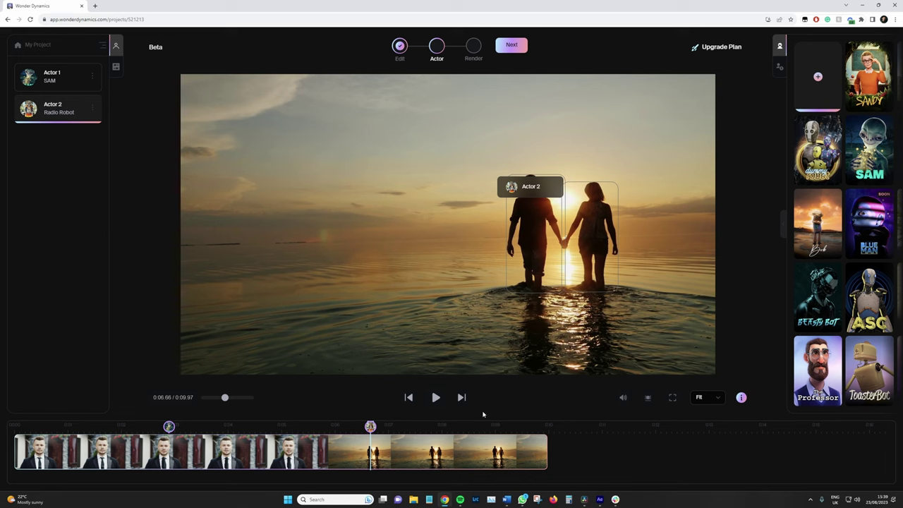
Scrub through the couple's shot and review the assigned actors in both scanned frames.
{"action": "left_click_drag", "start_coordinate": [450, 427], "coordinate": [361, 426]}
{"action": "left_click", "coordinate": [427, 425]}
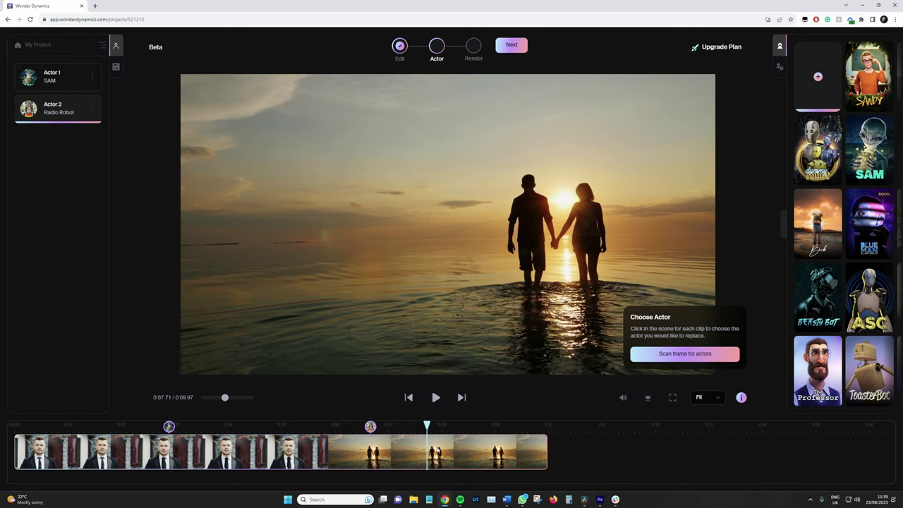
{"action": "left_click", "coordinate": [370, 427]}
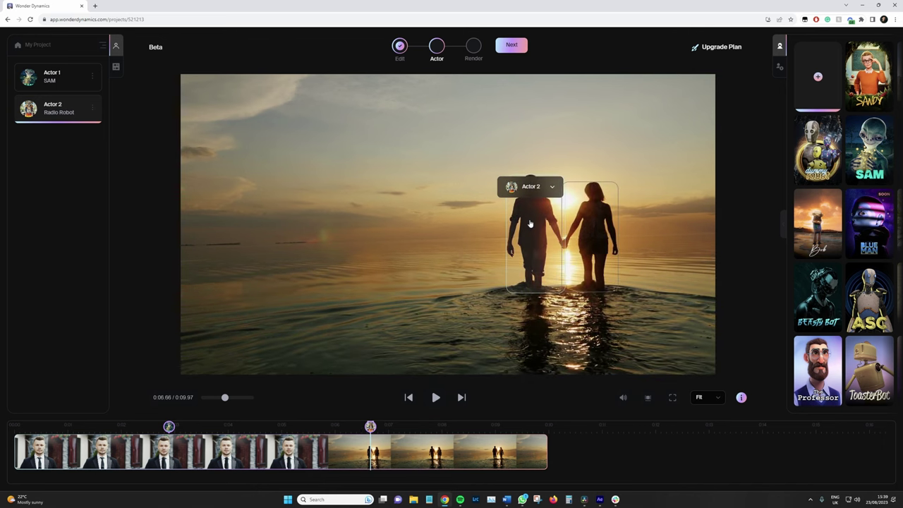
{"action": "left_click", "coordinate": [169, 426]}
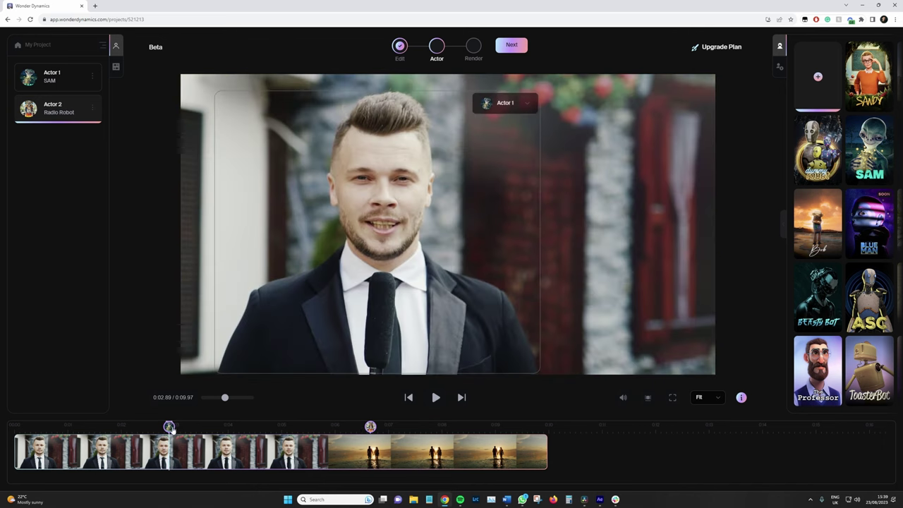
Proceed to the Render stage, set a 720p MP4 composition with the Clean Plate export, and start processing.
{"action": "left_click", "coordinate": [512, 47]}
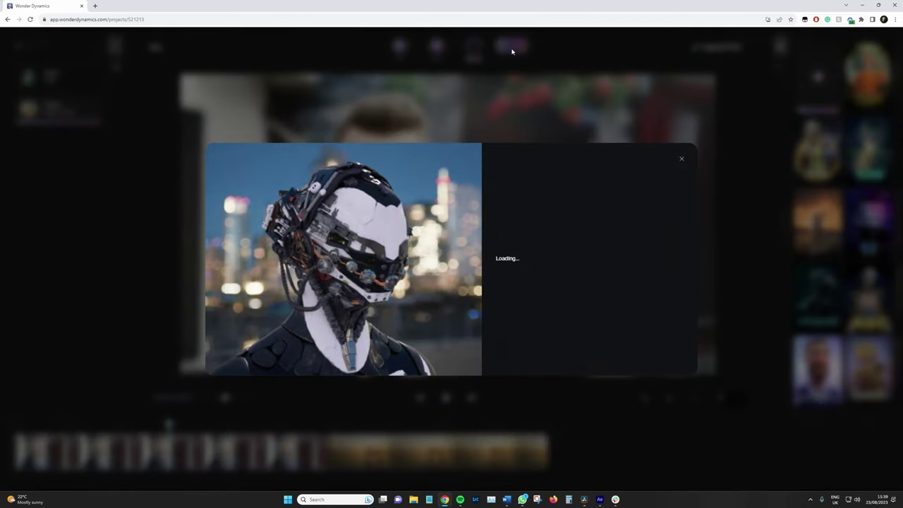
{"action": "mouse_move", "coordinate": [528, 282]}
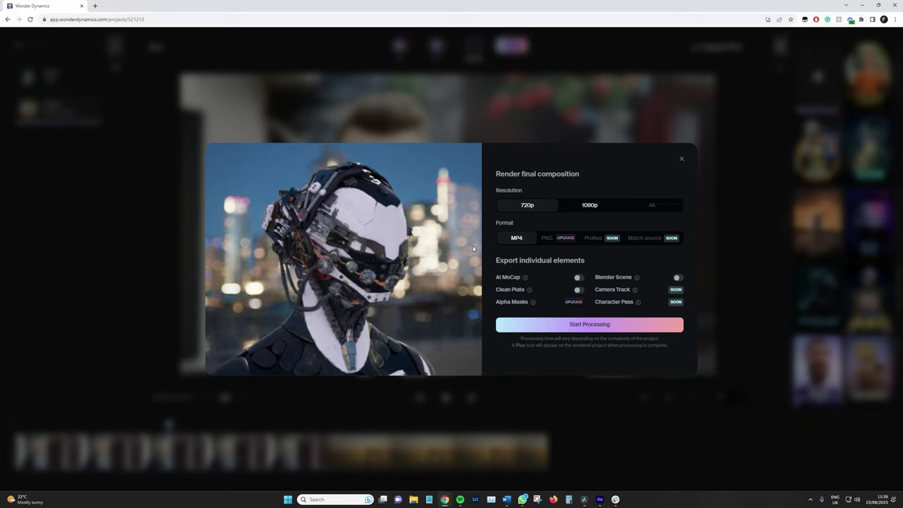
{"action": "left_click", "coordinate": [571, 204]}
{"action": "left_click", "coordinate": [544, 204]}
{"action": "left_click", "coordinate": [678, 278]}
{"action": "left_click", "coordinate": [678, 279]}
{"action": "left_click", "coordinate": [580, 290]}
{"action": "left_click", "coordinate": [559, 327]}
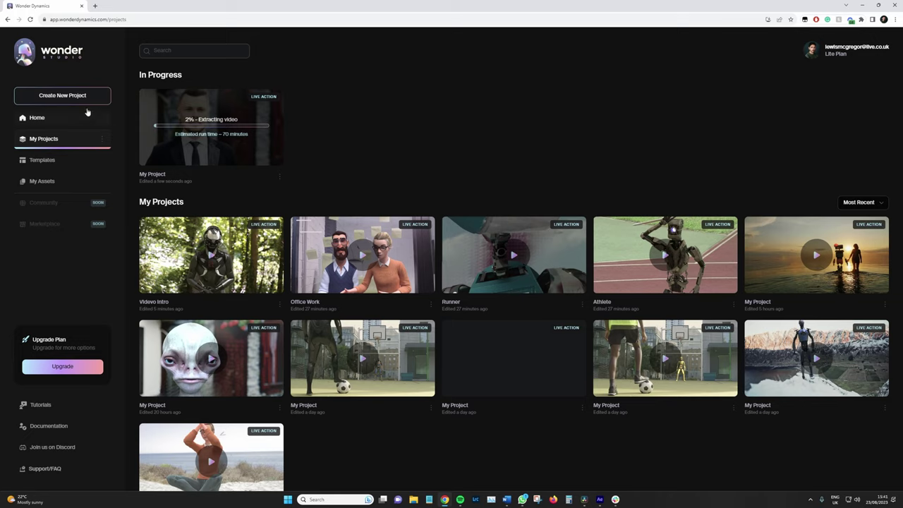
Look over the My Projects page, examining the project in progress and the earlier rendered projects.
{"action": "left_click", "coordinate": [409, 280]}
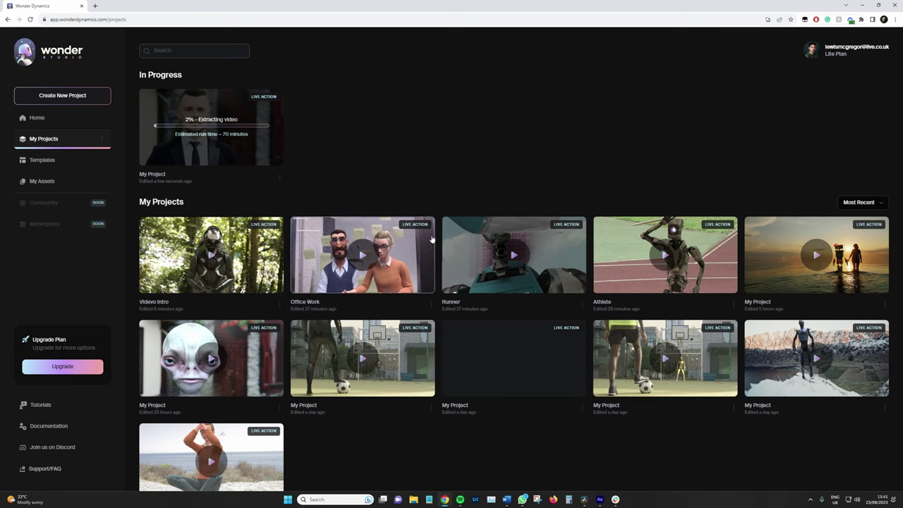
{"action": "scroll", "coordinate": [608, 346], "scroll_direction": "down", "scroll_amount": 2}
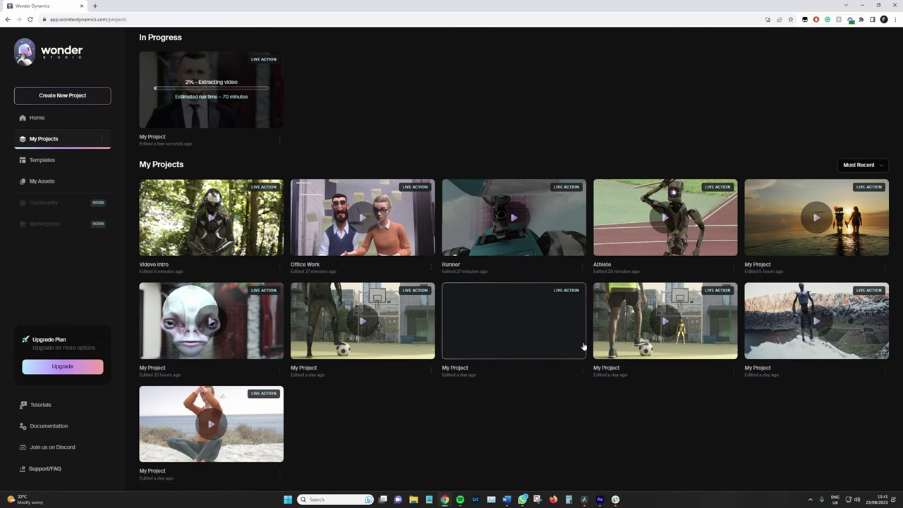
{"action": "scroll", "coordinate": [584, 347], "scroll_direction": "up", "scroll_amount": 2}
{"action": "scroll", "coordinate": [468, 421], "scroll_direction": "down", "scroll_amount": 1}
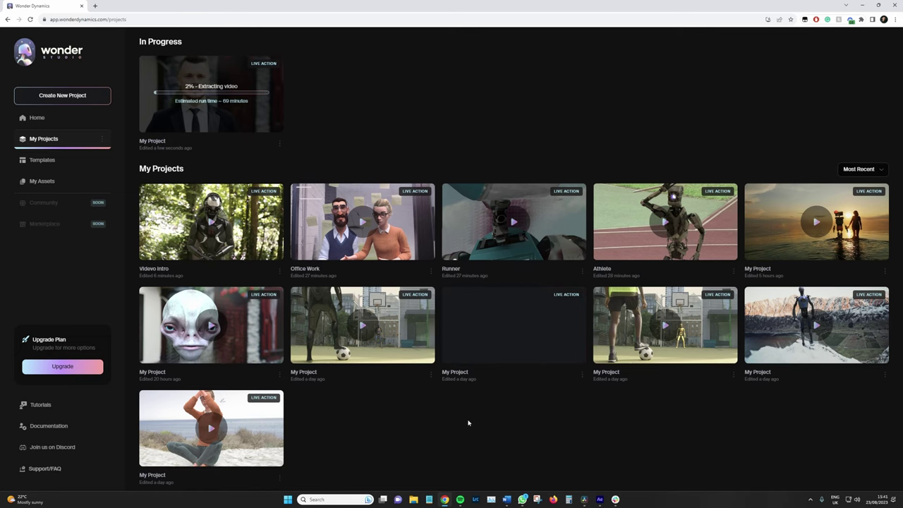
{"action": "scroll", "coordinate": [465, 413], "scroll_direction": "up", "scroll_amount": 1}
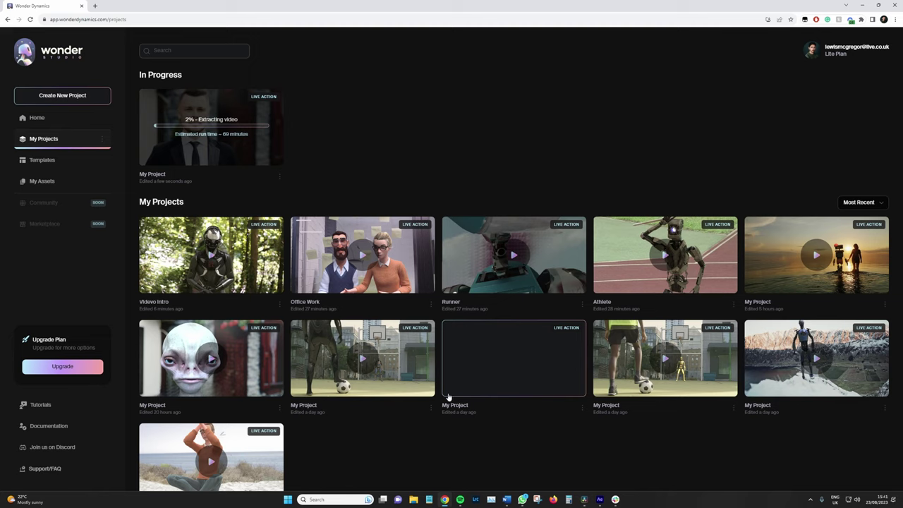
{"action": "scroll", "coordinate": [351, 426], "scroll_direction": "down", "scroll_amount": 1}
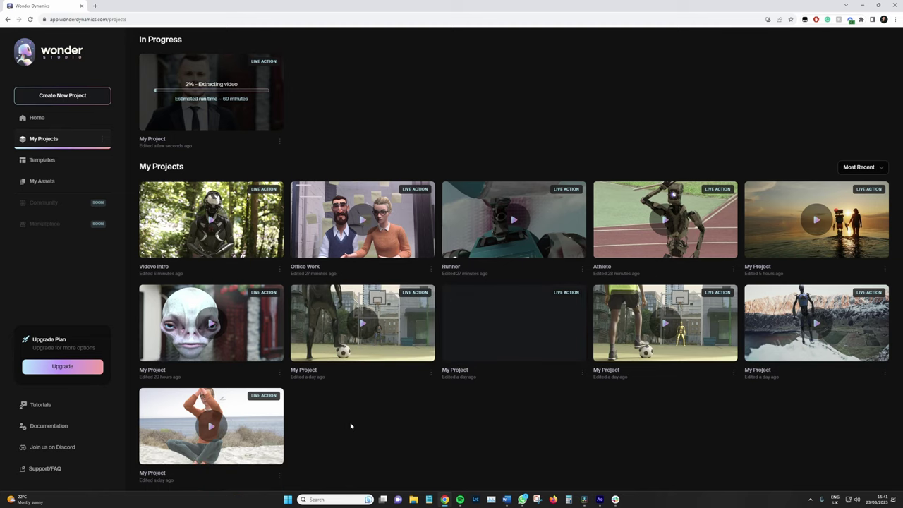
{"action": "scroll", "coordinate": [351, 425], "scroll_direction": "up", "scroll_amount": 1}
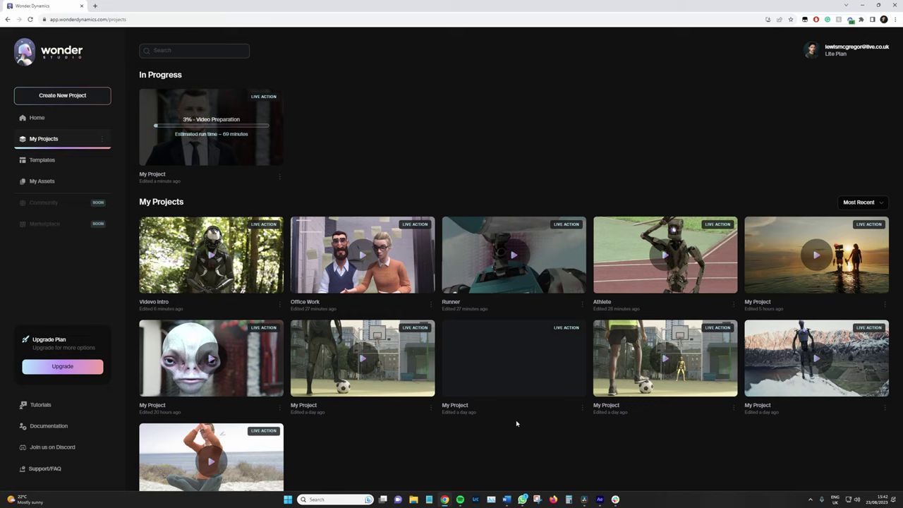
{"action": "scroll", "coordinate": [517, 424], "scroll_direction": "down", "scroll_amount": 1}
{"action": "scroll", "coordinate": [516, 424], "scroll_direction": "up", "scroll_amount": 1}
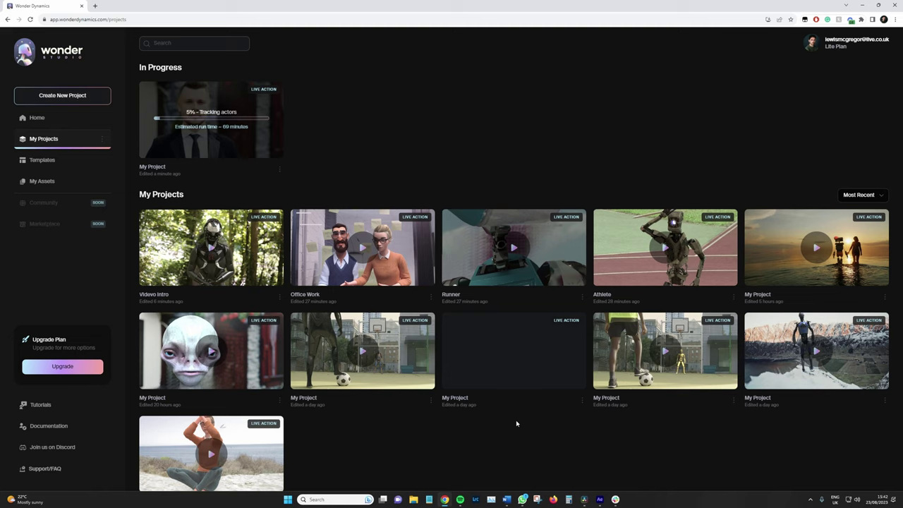
{"action": "scroll", "coordinate": [516, 423], "scroll_direction": "down", "scroll_amount": 1}
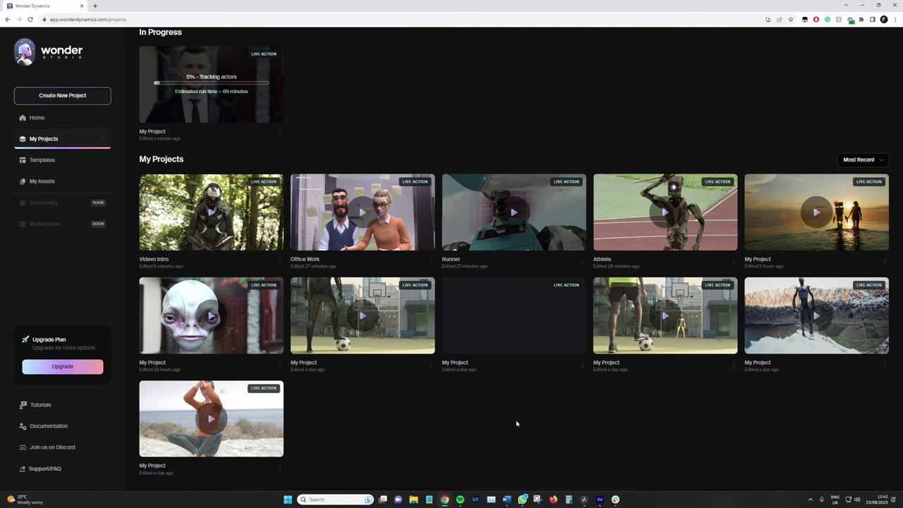
{"action": "scroll", "coordinate": [516, 423], "scroll_direction": "up", "scroll_amount": 1}
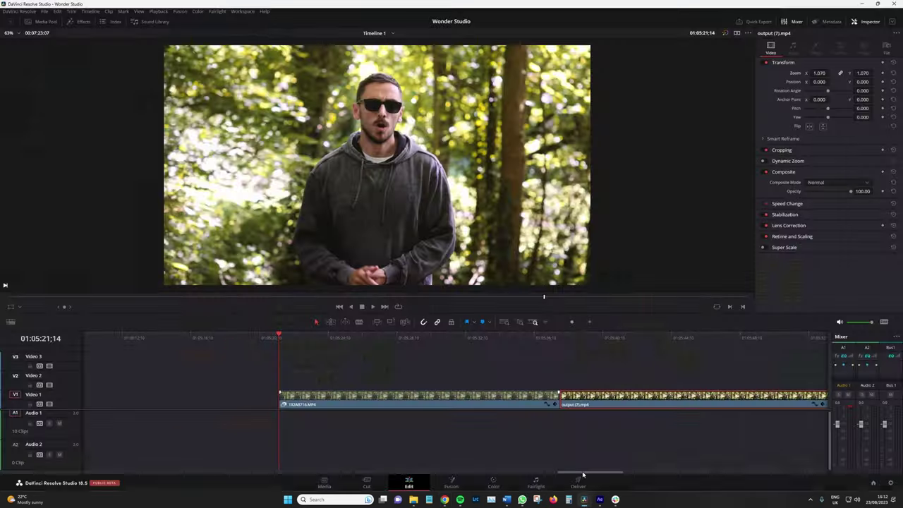
Switch to DaVinci Resolve and move output (7).mp4 onto Video 2, directly above the original forest clip.
{"action": "scroll", "coordinate": [536, 478], "scroll_direction": "left", "scroll_amount": 5}
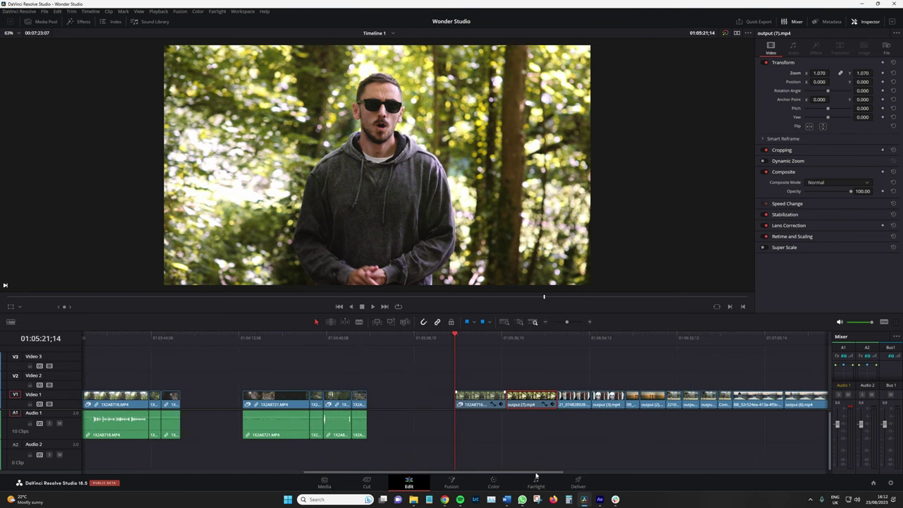
{"action": "left_click_drag", "start_coordinate": [536, 474], "coordinate": [600, 472]}
{"action": "scroll", "coordinate": [548, 432], "scroll_direction": "up", "scroll_amount": 2, "text": "alt"}
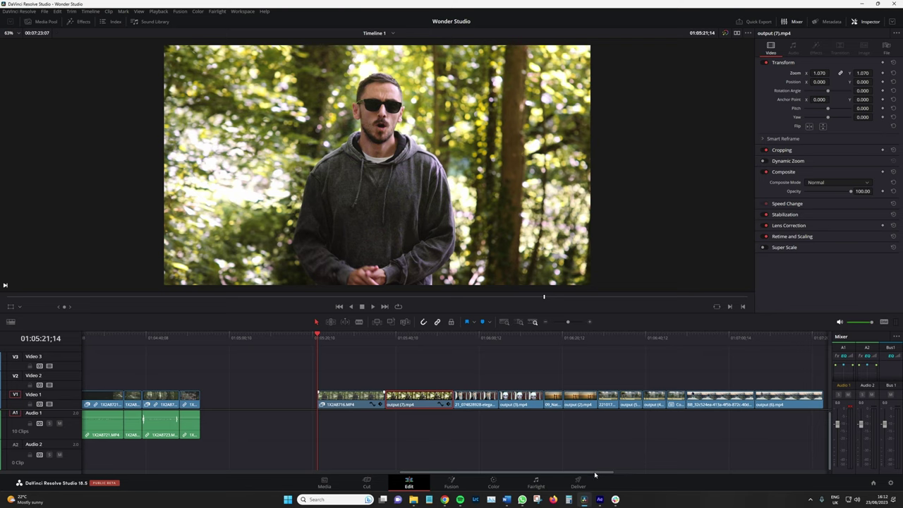
{"action": "left_click_drag", "start_coordinate": [595, 476], "coordinate": [599, 475]}
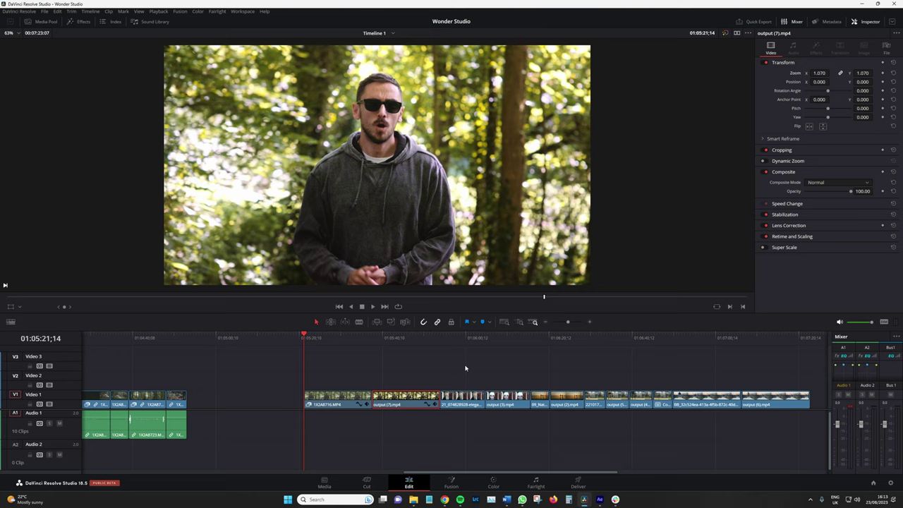
{"action": "left_click_drag", "start_coordinate": [332, 345], "coordinate": [372, 347]}
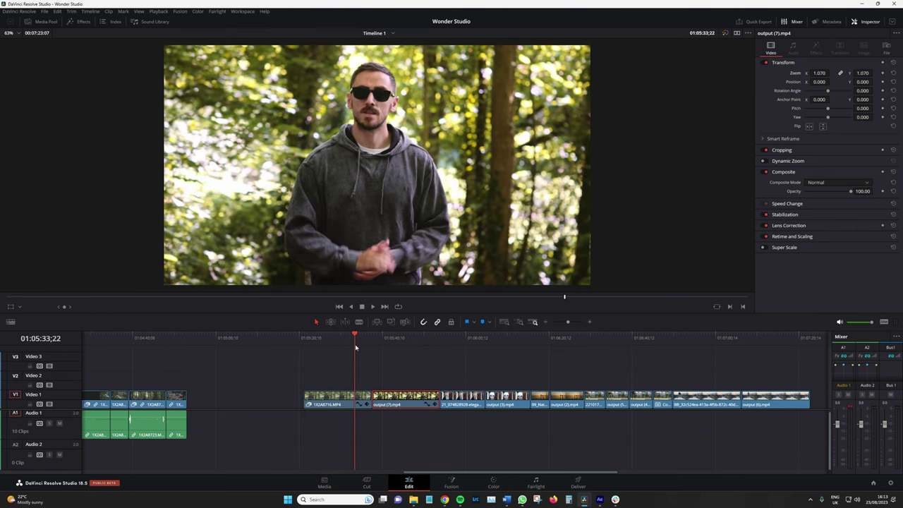
{"action": "left_click", "coordinate": [321, 344]}
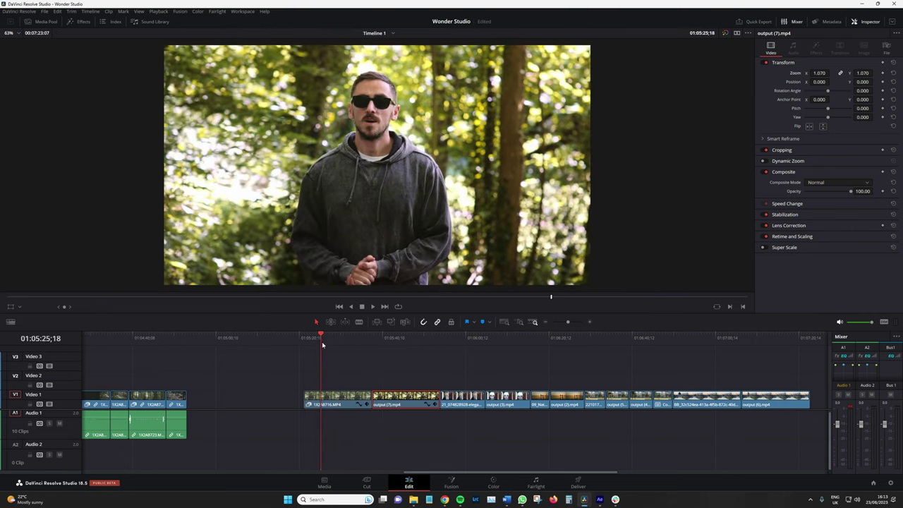
{"action": "left_click_drag", "start_coordinate": [390, 403], "coordinate": [326, 384]}
{"action": "scroll", "coordinate": [326, 384], "scroll_direction": "up", "scroll_amount": 3, "text": "alt"}
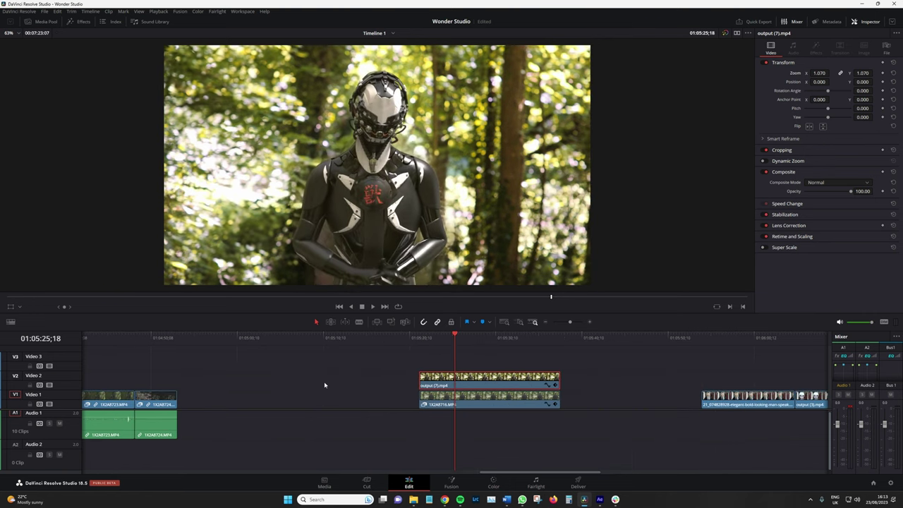
Select output (7).mp4 on Video 2 and toggle it off and on repeatedly to compare the robot with the original actor.
{"action": "left_click", "coordinate": [508, 363]}
{"action": "left_click", "coordinate": [500, 383]}
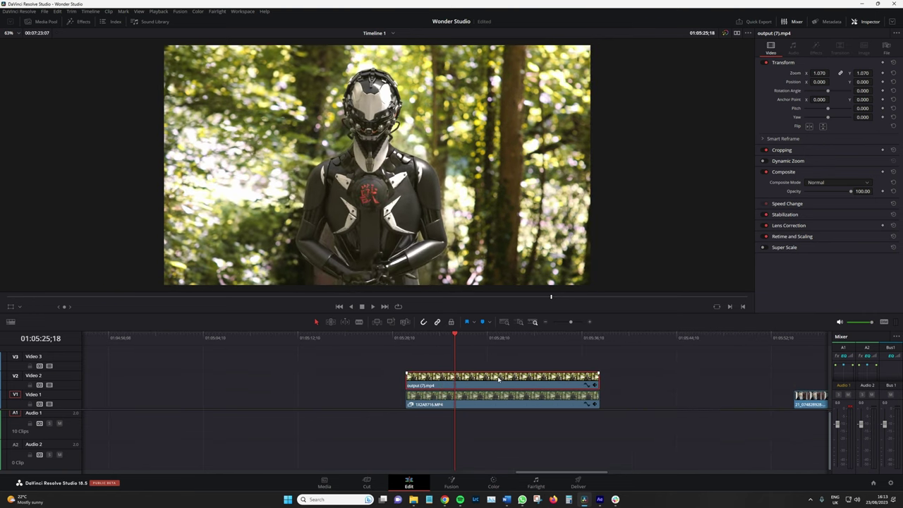
{"action": "key", "text": "d"}
{"action": "key", "text": "d"}
{"action": "key", "text": "d"}
{"action": "key", "text": "d"}
{"action": "key", "text": "d"}
Play the forest shot forward to 01:05:26;16 and compare the robot render with the original actor there.
{"action": "key", "text": "d"}
{"action": "key", "text": "d"}
{"action": "key", "text": "d"}
{"action": "scroll", "coordinate": [378, 208], "scroll_direction": "up", "scroll_amount": 1}
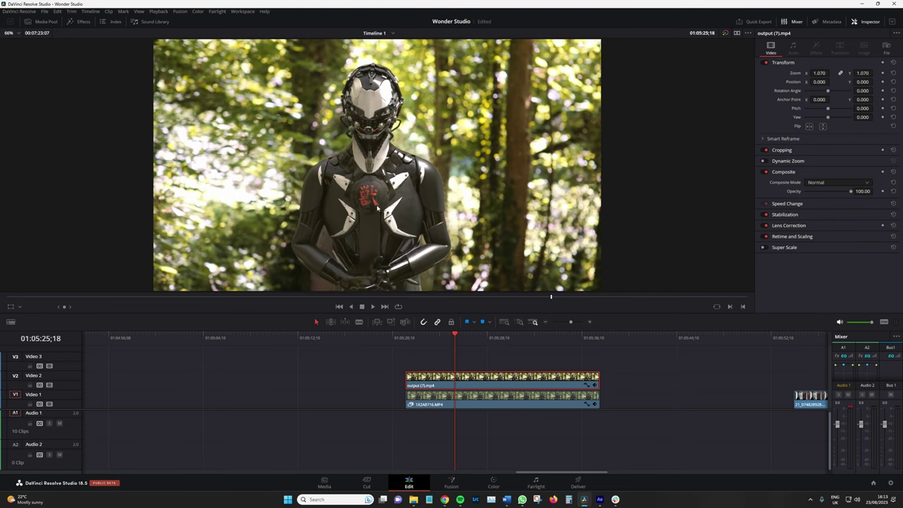
{"action": "key", "text": "d"}
{"action": "key", "text": "d"}
{"action": "key", "text": "space"}
{"action": "key", "text": "d"}
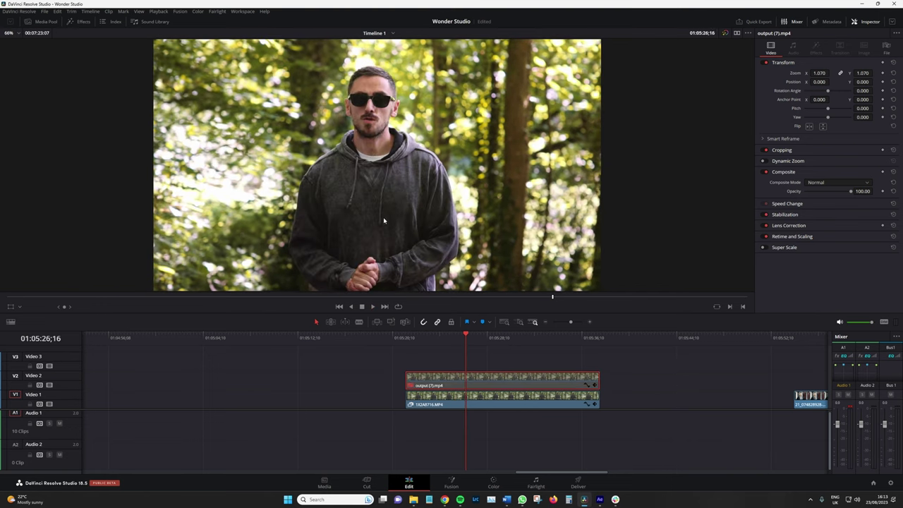
{"action": "key", "text": "d"}
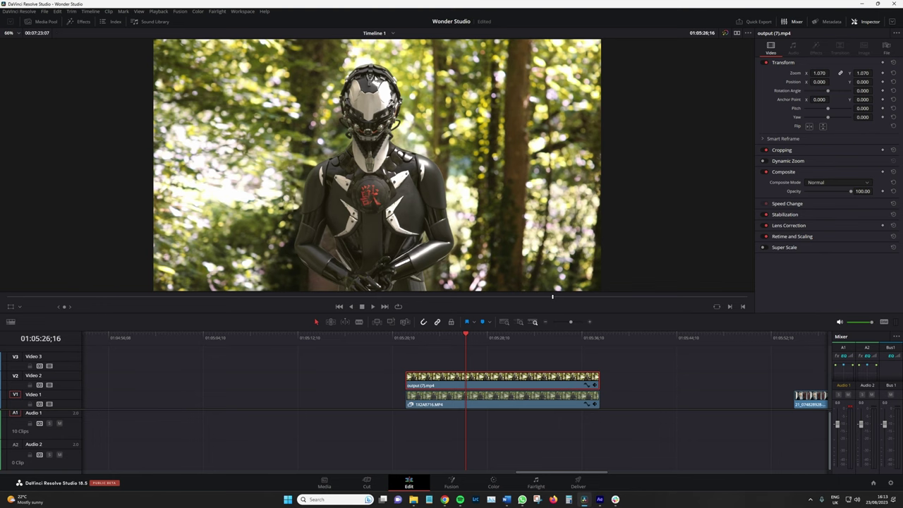
Examine the robot's outline against the original actor in an enlarged preview, and play the robot render onward.
{"action": "scroll", "coordinate": [301, 191], "scroll_direction": "up", "scroll_amount": 2}
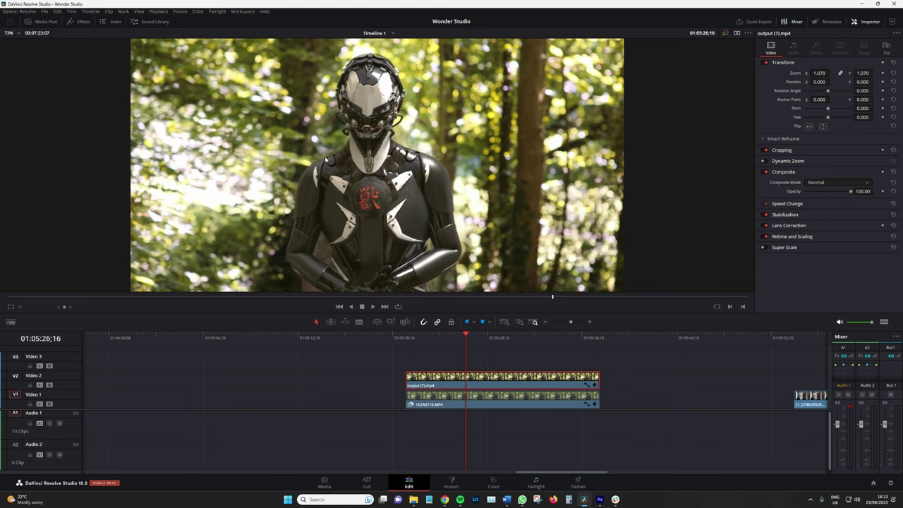
{"action": "scroll", "coordinate": [325, 185], "scroll_direction": "up", "scroll_amount": 1}
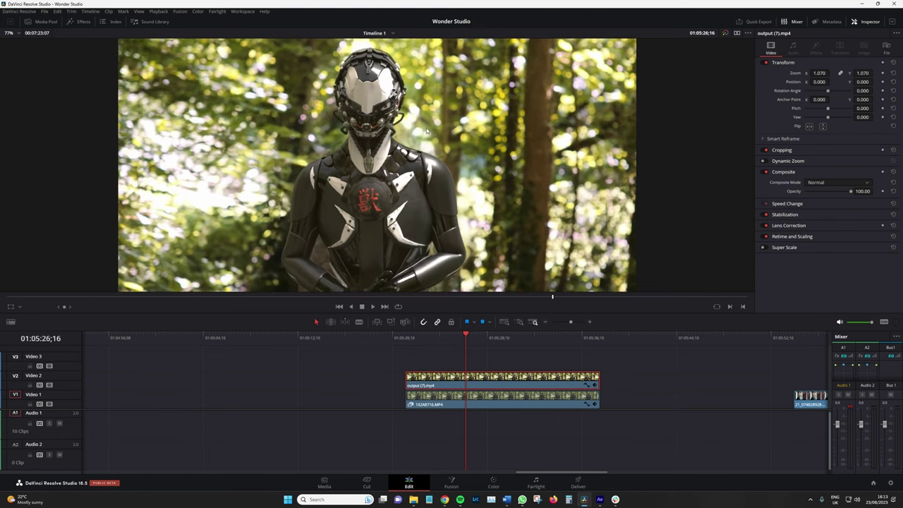
{"action": "key", "text": "d"}
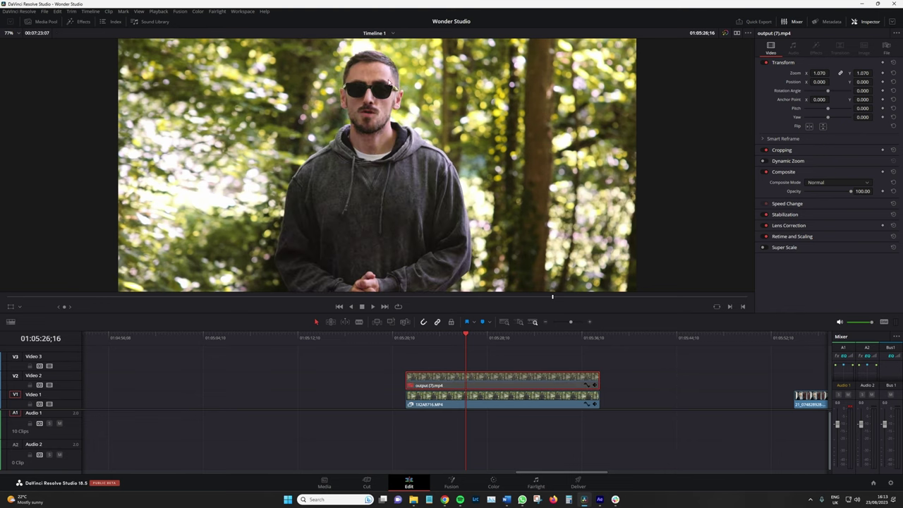
{"action": "scroll", "coordinate": [357, 148], "scroll_direction": "down", "scroll_amount": 2}
{"action": "key", "text": "d"}
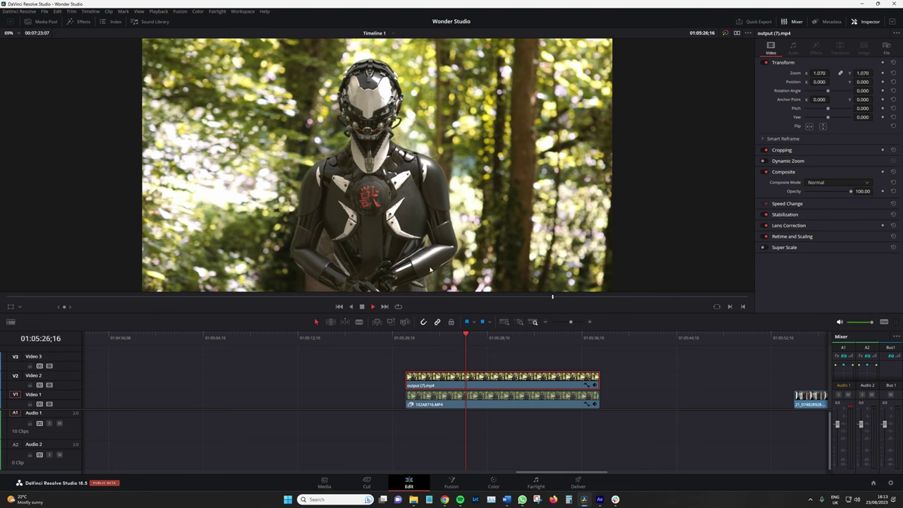
{"action": "key", "text": "space"}
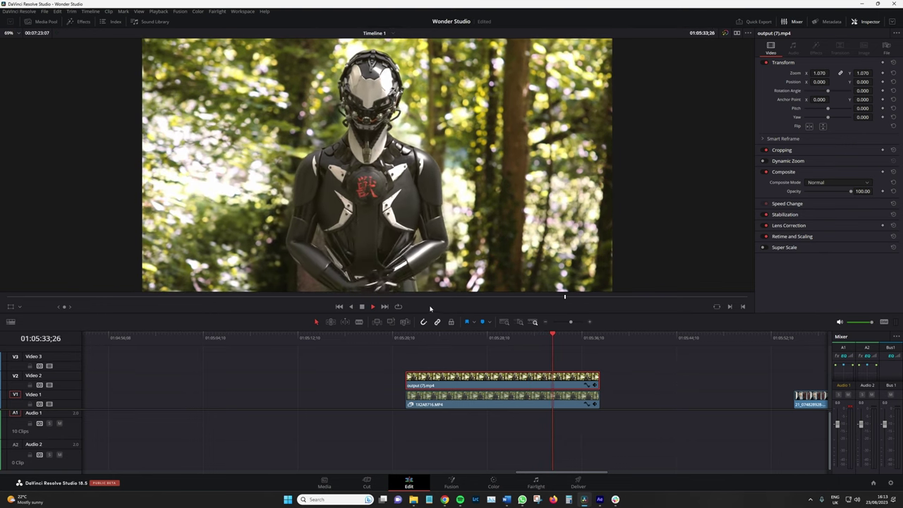
Save the project and replay parts of the robot render between 01:05:25;03 and 01:05:32;09.
{"action": "left_click_drag", "start_coordinate": [417, 337], "coordinate": [450, 342]}
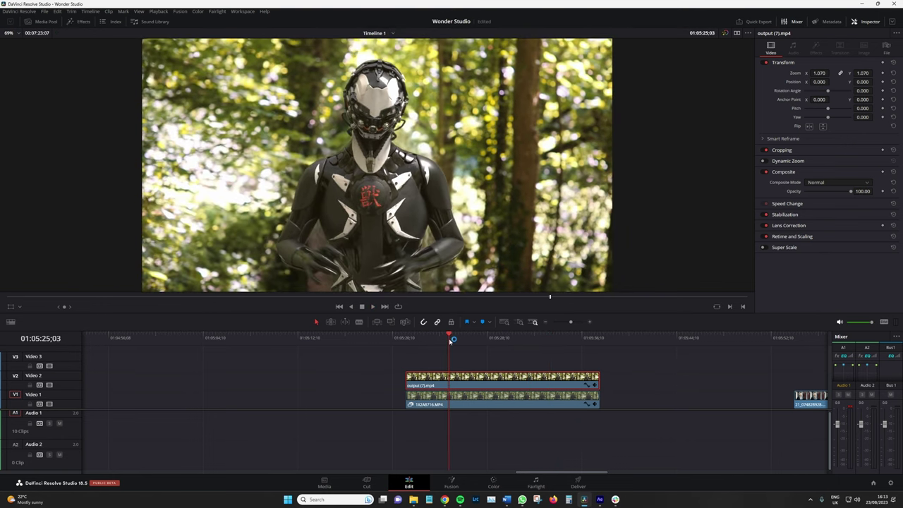
{"action": "key", "text": "ctrl+s"}
{"action": "key", "text": "space"}
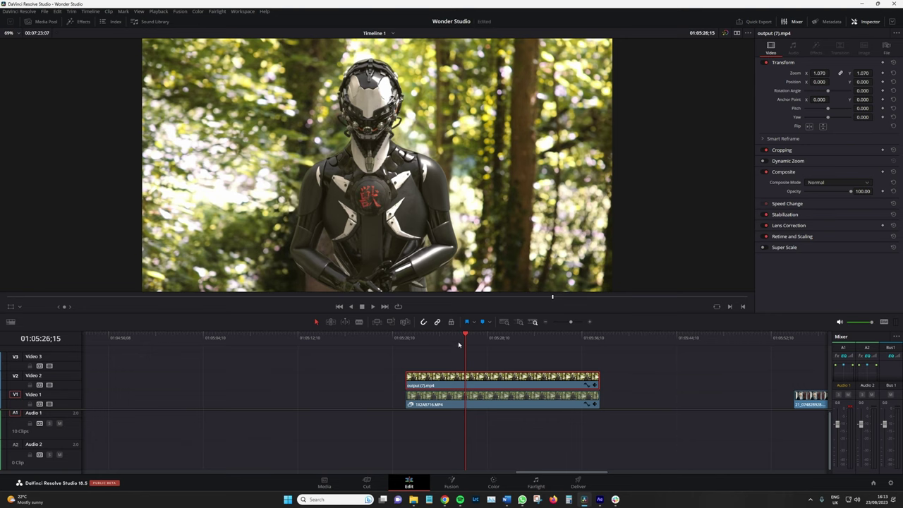
{"action": "left_click_drag", "start_coordinate": [458, 344], "coordinate": [523, 341]}
{"action": "key", "text": "space"}
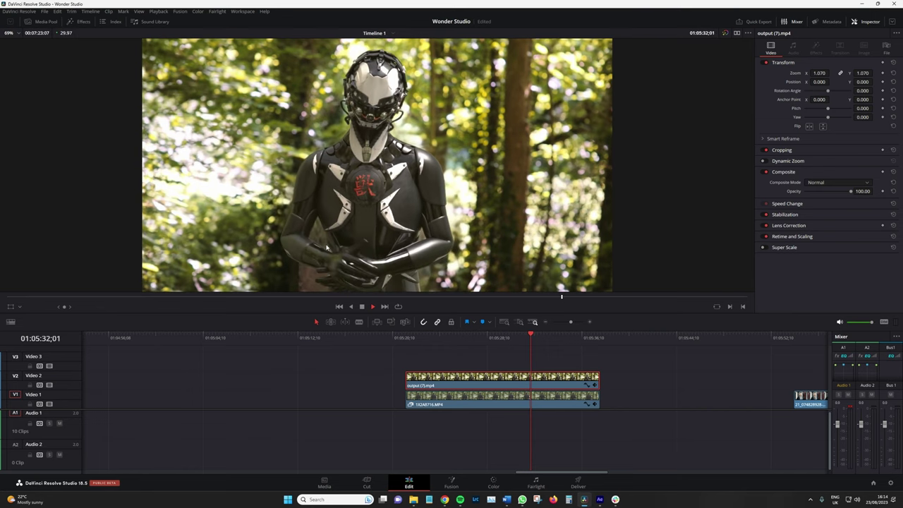
{"action": "key", "text": "space"}
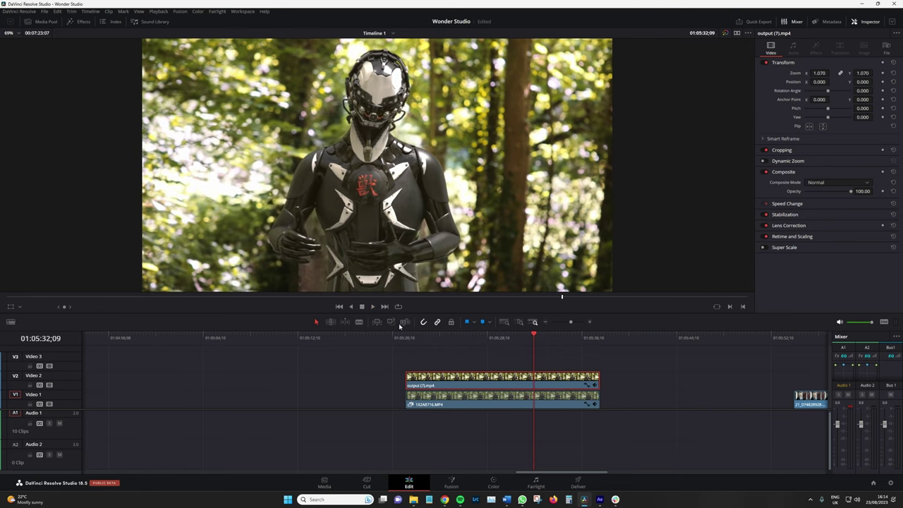
Toggle output (7).mp4 off and on at 01:05:32;09 to compare the robot's arm pose with the original actor.
{"action": "left_click", "coordinate": [447, 377]}
{"action": "key", "text": "d"}
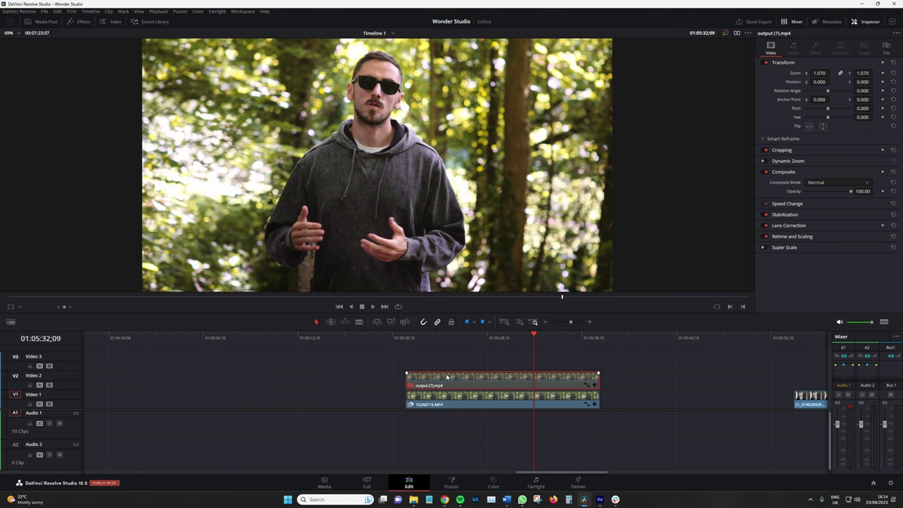
{"action": "key", "text": "d"}
{"action": "key", "text": "d"}
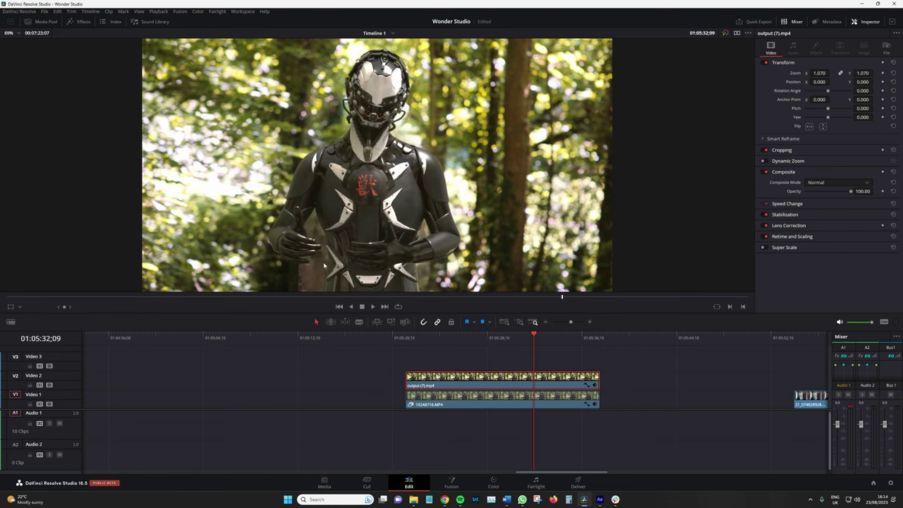
Examine the robot's hands and waist in an enlarged preview while playing the render on to 01:05:33;23.
{"action": "scroll", "coordinate": [317, 233], "scroll_direction": "up", "scroll_amount": 2}
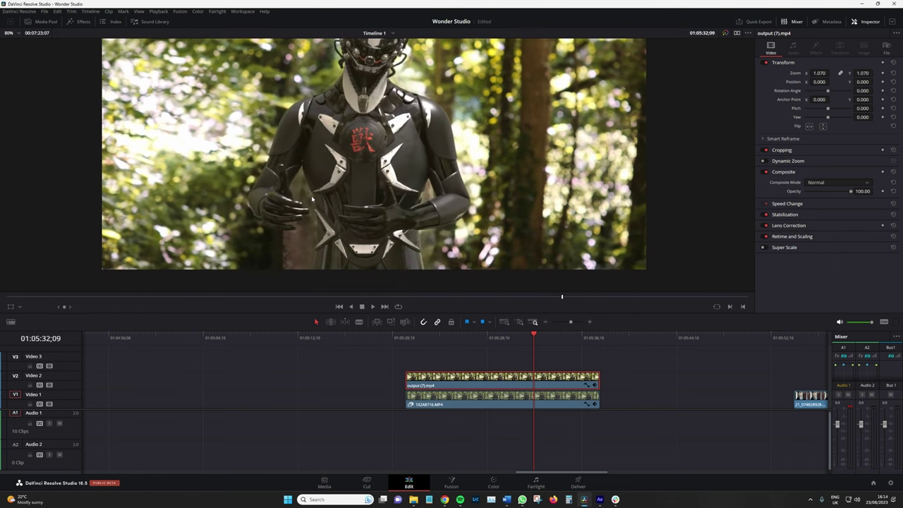
{"action": "scroll", "coordinate": [318, 212], "scroll_direction": "up", "scroll_amount": 2}
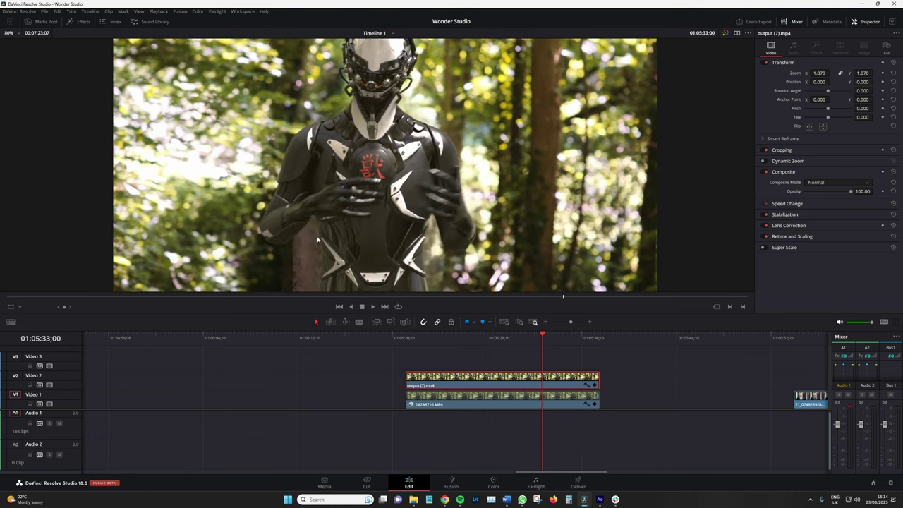
{"action": "key", "text": "space"}
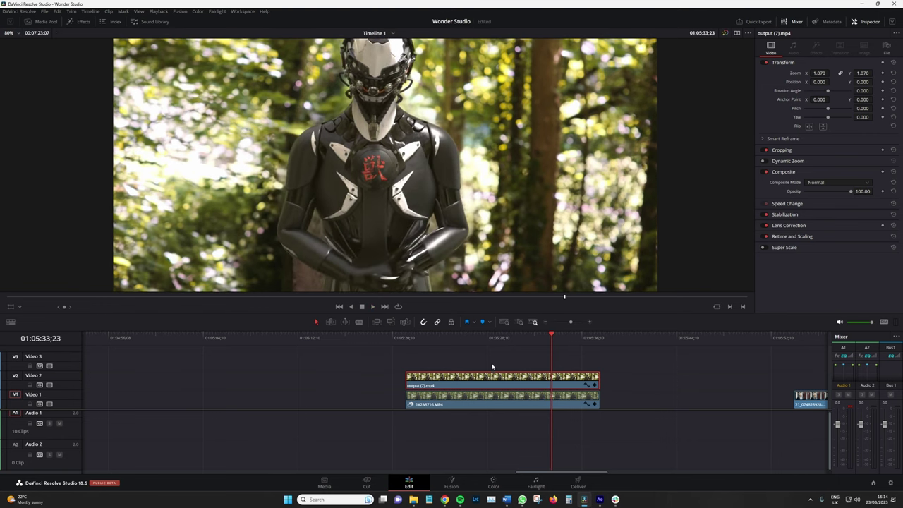
Return to 01:05:26;05 and toggle output (7).mp4 repeatedly to compare the robot with the actor's clasped hands.
{"action": "left_click_drag", "start_coordinate": [492, 340], "coordinate": [462, 340]}
{"action": "scroll", "coordinate": [425, 226], "scroll_direction": "down", "scroll_amount": 1}
{"action": "key", "text": "d"}
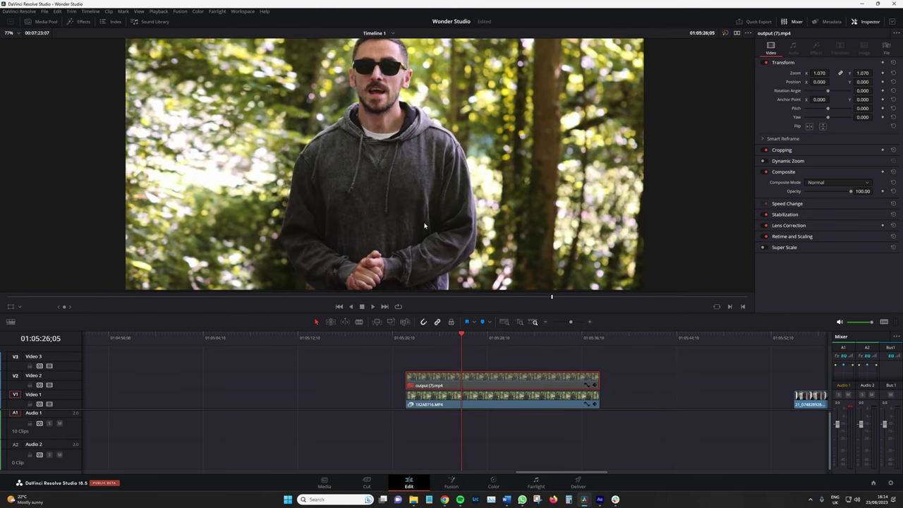
{"action": "key", "text": "d"}
{"action": "key", "text": "d"}
{"action": "key", "text": "d"}
Compare the robot render with the original actor's spread-hands gesture at 01:05:27;19 by repeatedly toggling output (7).mp4.
{"action": "scroll", "coordinate": [384, 172], "scroll_direction": "up", "scroll_amount": 1}
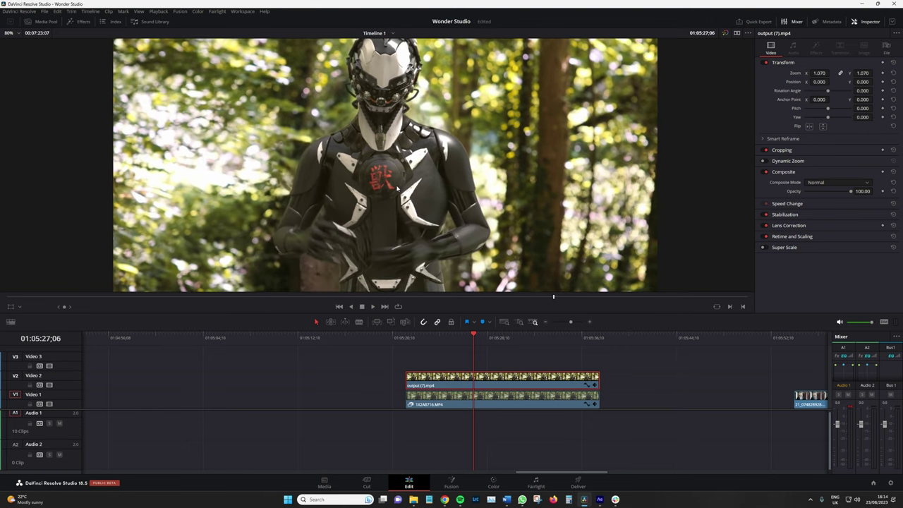
{"action": "key", "text": "d"}
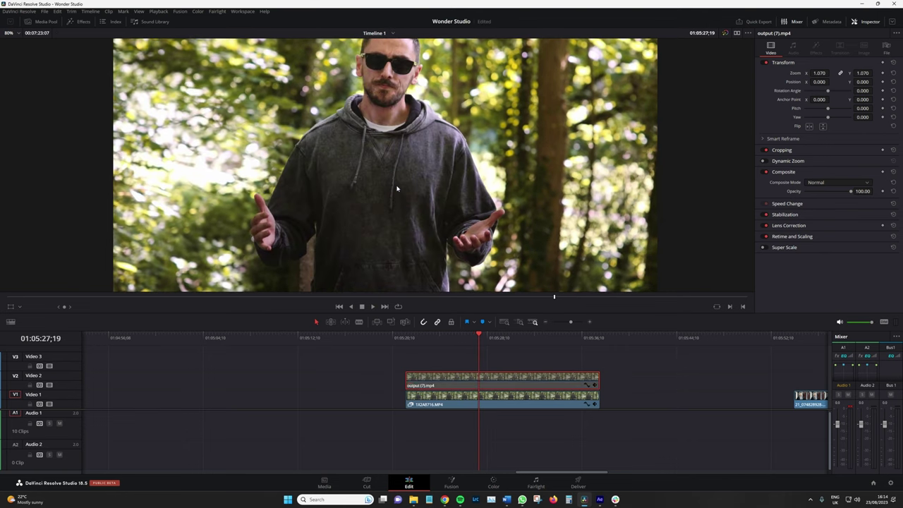
{"action": "key", "text": "d"}
{"action": "key", "text": "d"}
{"action": "scroll", "coordinate": [370, 243], "scroll_direction": "down", "scroll_amount": 1}
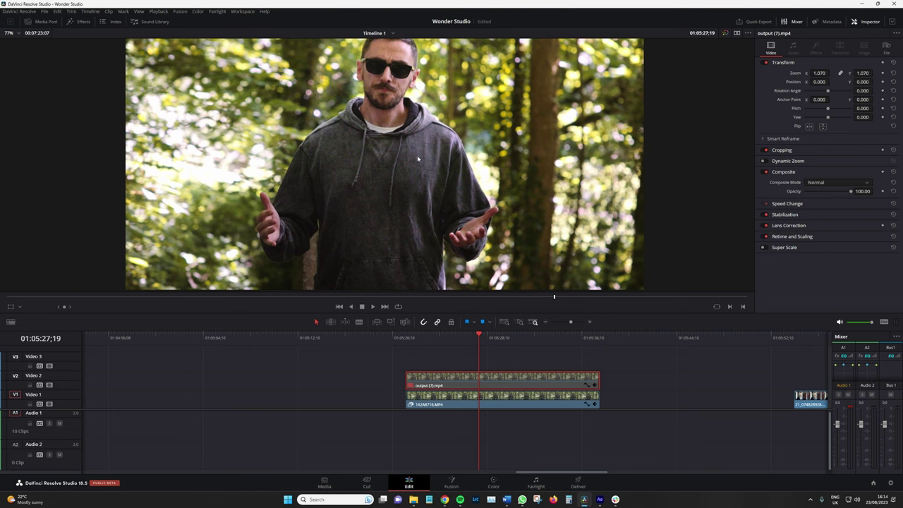
{"action": "key", "text": "d"}
{"action": "key", "text": "d"}
{"action": "key", "text": "d"}
{"action": "key", "text": "d"}
Play the original footage onward from 01:05:27;19 with output (7).mp4 disabled, and re-enable the robot render by 01:05:29;11.
{"action": "key", "text": "d"}
{"action": "key", "text": "d"}
{"action": "key", "text": "d"}
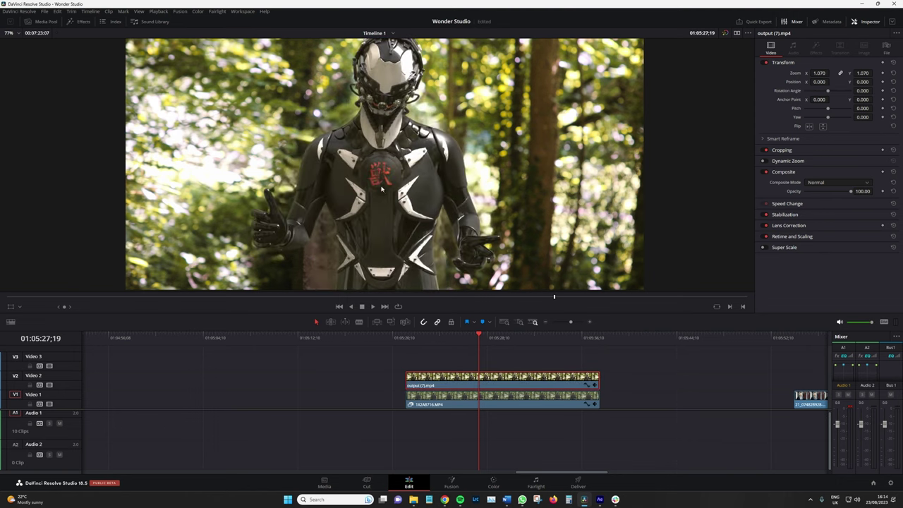
{"action": "key", "text": "d"}
{"action": "key", "text": "space"}
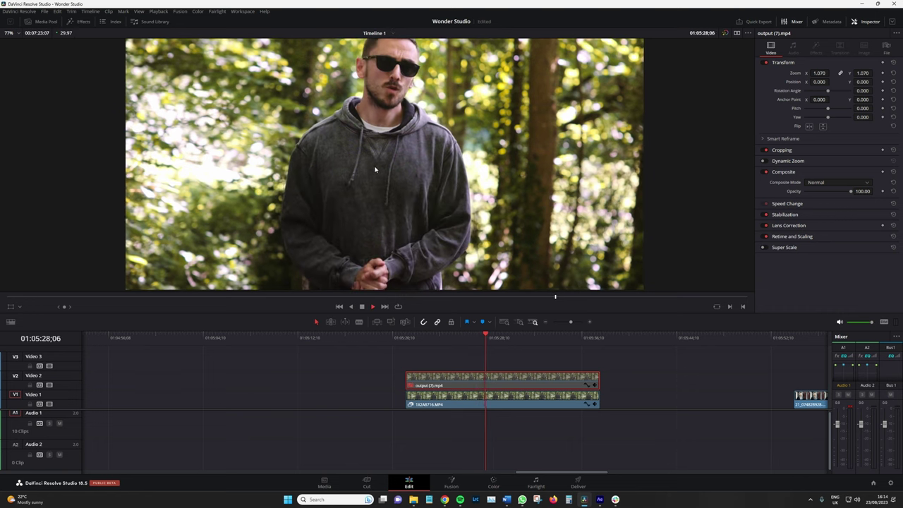
{"action": "key", "text": "space"}
{"action": "key", "text": "d"}
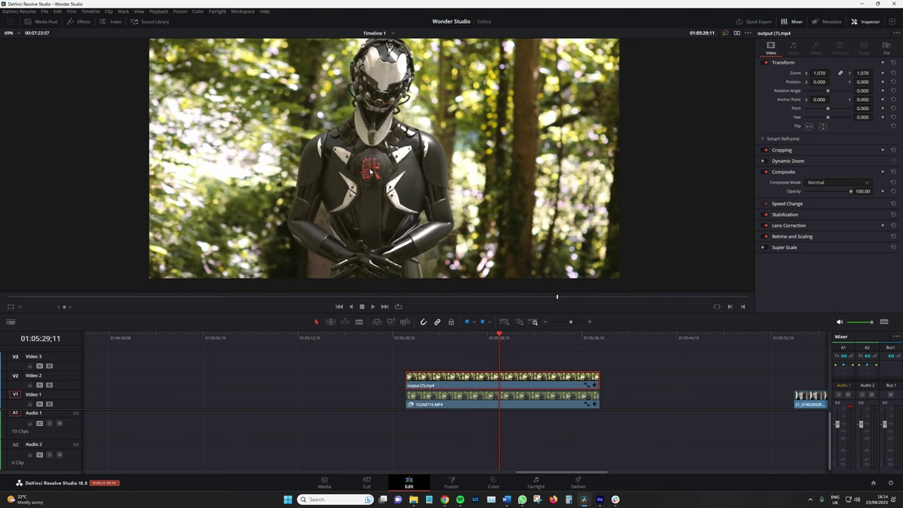
Examine the robot's head, shoulders and torso at varying preview magnifications while playing the render to 01:05:32;21.
{"action": "scroll", "coordinate": [372, 177], "scroll_direction": "down", "scroll_amount": 1}
{"action": "scroll", "coordinate": [370, 192], "scroll_direction": "up", "scroll_amount": 1}
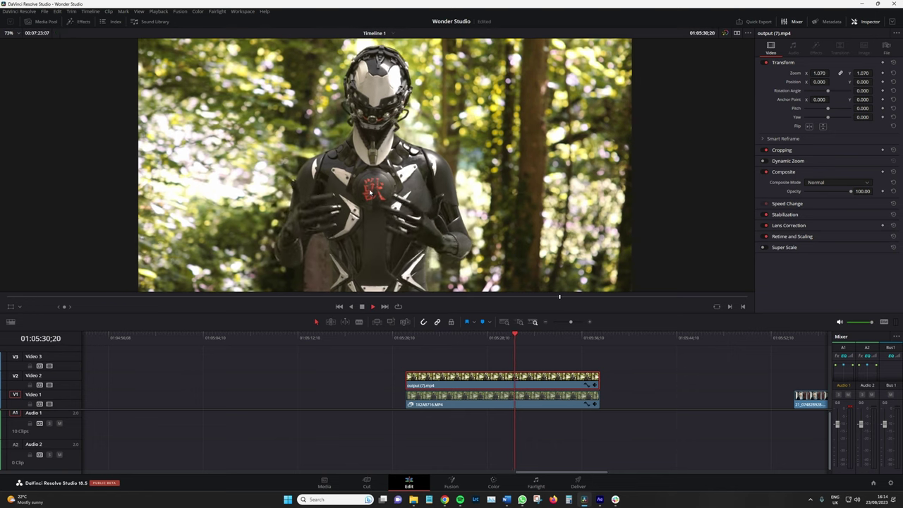
{"action": "scroll", "coordinate": [369, 192], "scroll_direction": "up", "scroll_amount": 3}
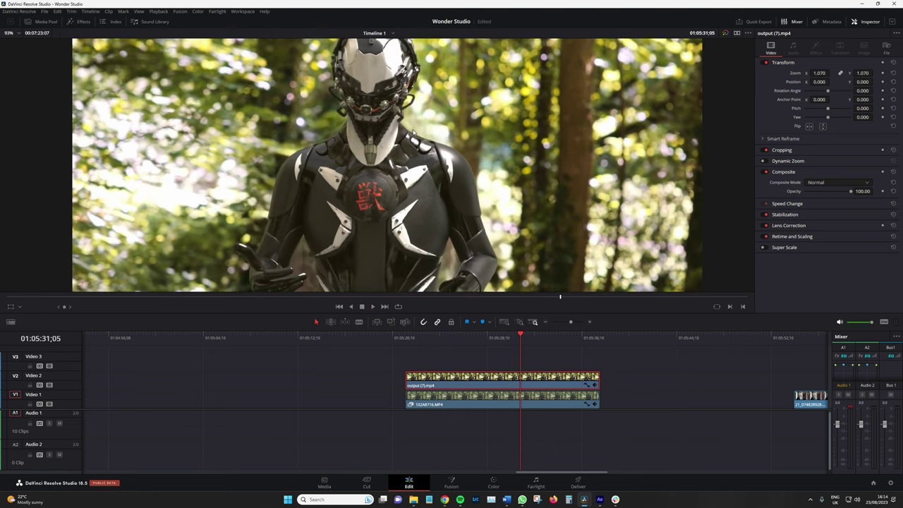
{"action": "scroll", "coordinate": [416, 131], "scroll_direction": "up", "scroll_amount": 1}
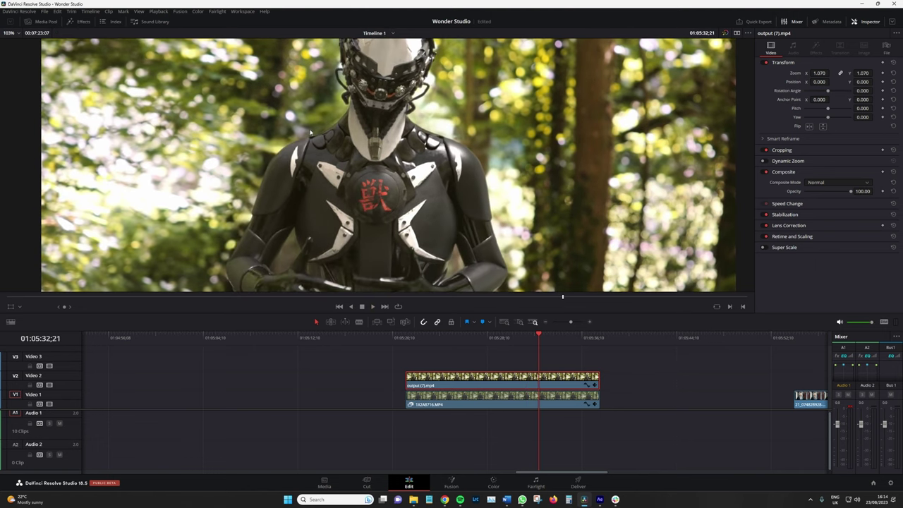
{"action": "scroll", "coordinate": [314, 129], "scroll_direction": "down", "scroll_amount": 2}
{"action": "scroll", "coordinate": [424, 226], "scroll_direction": "down", "scroll_amount": 3}
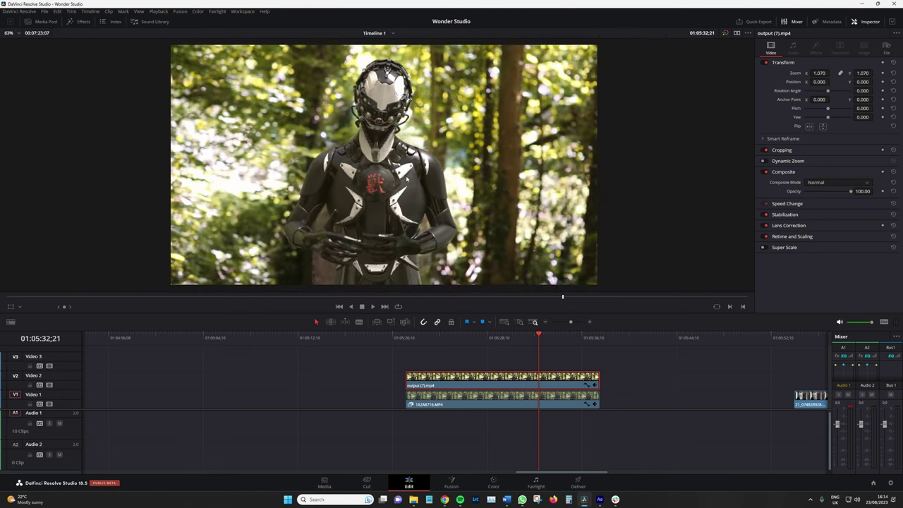
Find the Analog Damage texture effect in Open FX and apply it to output (7).mp4 on Video 2.
{"action": "left_click_drag", "start_coordinate": [415, 337], "coordinate": [471, 339]}
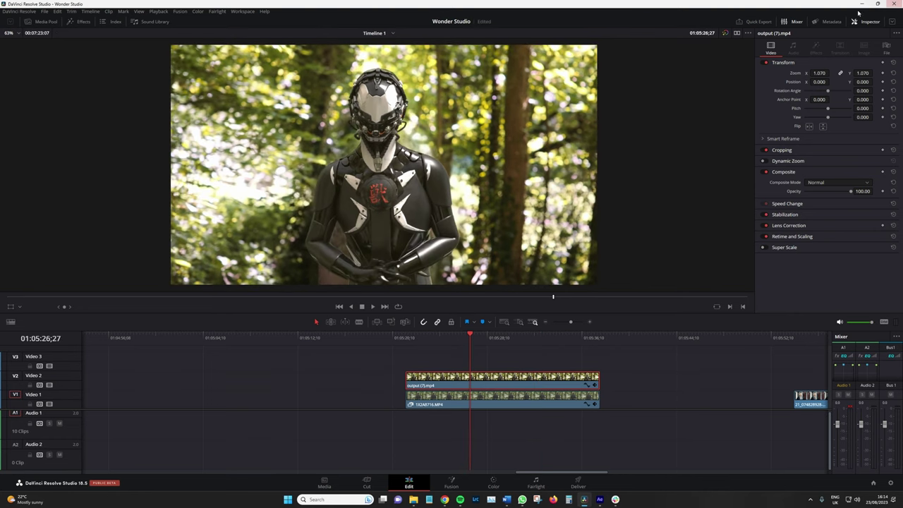
{"action": "left_click", "coordinate": [79, 21]}
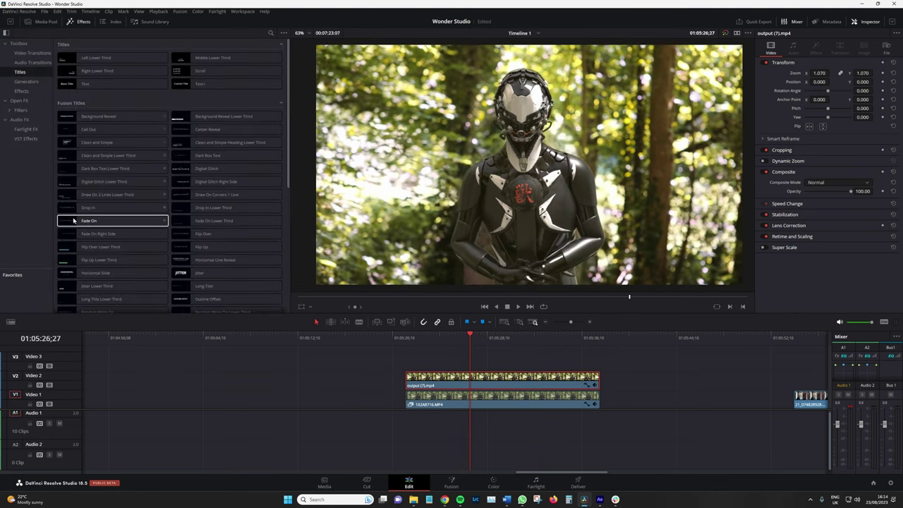
{"action": "left_click", "coordinate": [19, 100]}
{"action": "scroll", "coordinate": [223, 133], "scroll_direction": "down", "scroll_amount": 3}
{"action": "left_click", "coordinate": [270, 33]}
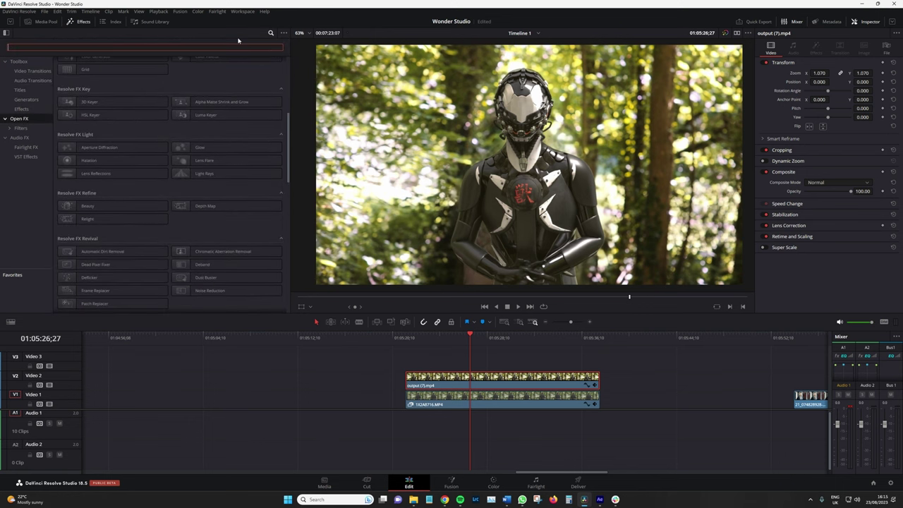
{"action": "scroll", "coordinate": [252, 164], "scroll_direction": "up", "scroll_amount": 1}
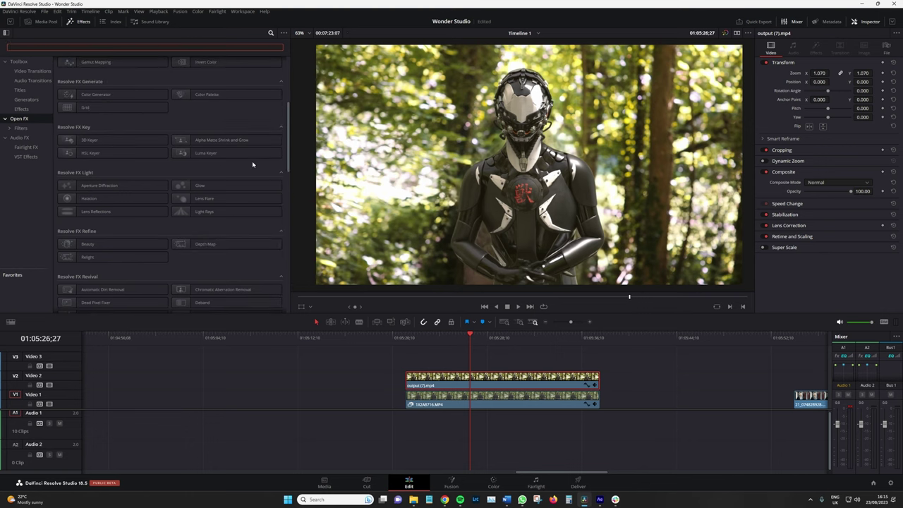
{"action": "scroll", "coordinate": [253, 165], "scroll_direction": "down", "scroll_amount": 5}
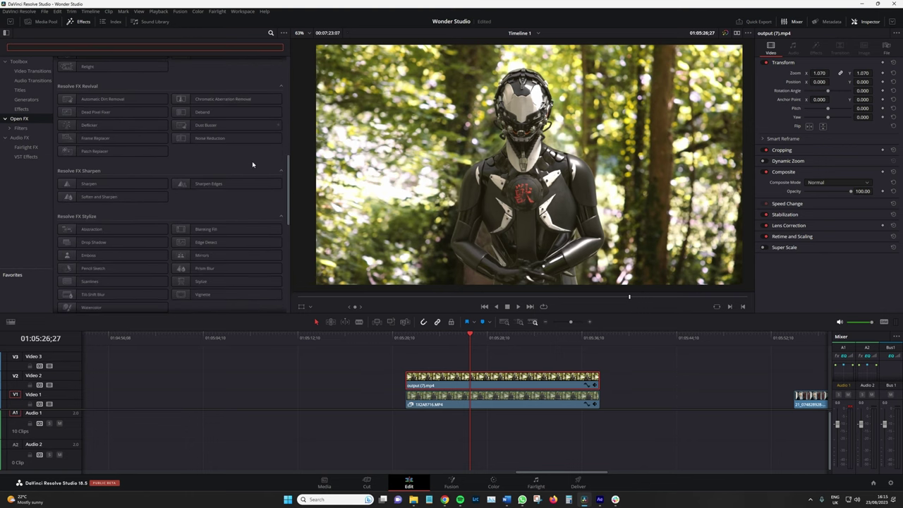
{"action": "scroll", "coordinate": [194, 200], "scroll_direction": "down", "scroll_amount": 1}
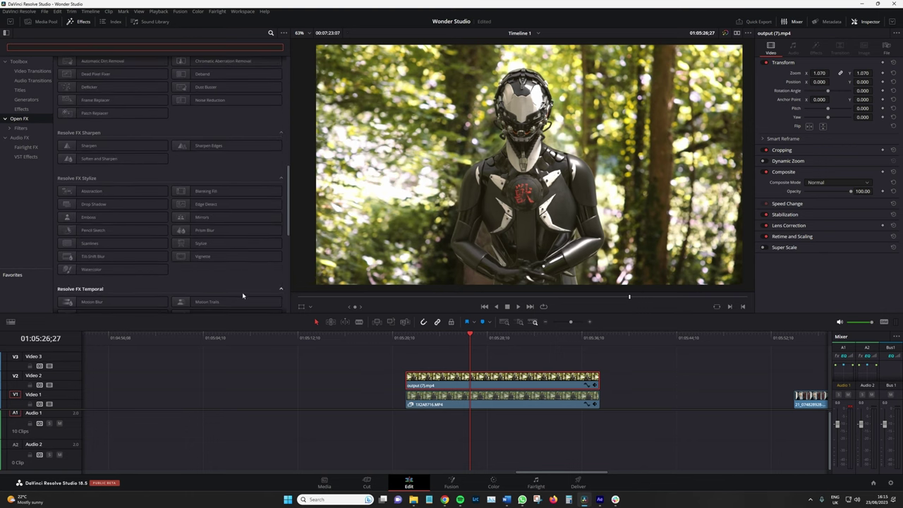
{"action": "scroll", "coordinate": [240, 286], "scroll_direction": "down", "scroll_amount": 1}
{"action": "scroll", "coordinate": [237, 281], "scroll_direction": "down", "scroll_amount": 1}
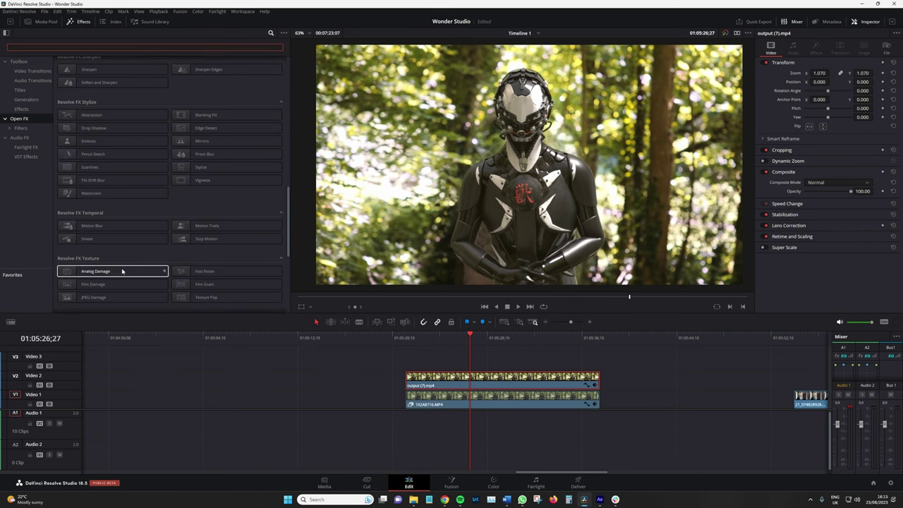
{"action": "left_click_drag", "start_coordinate": [120, 271], "coordinate": [480, 383]}
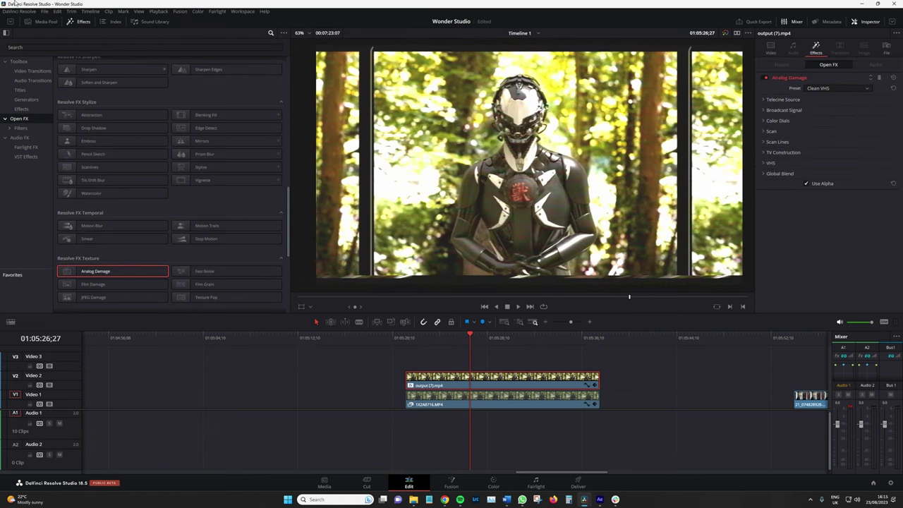
Try the Security Camera, Old VHS and Clean VHS presets of Analog Damage, and play the shot with Clean VHS.
{"action": "left_click", "coordinate": [79, 21]}
{"action": "left_click", "coordinate": [838, 89]}
{"action": "left_click", "coordinate": [853, 160]}
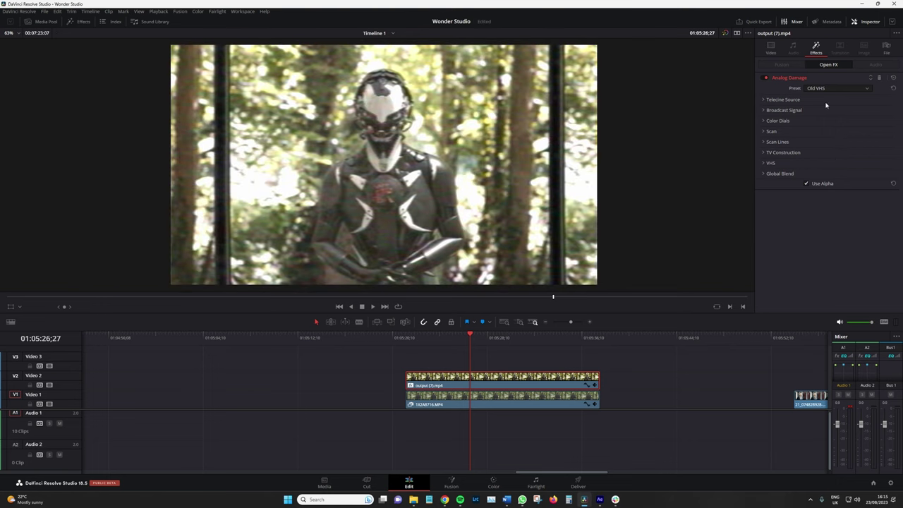
{"action": "left_click", "coordinate": [825, 91]}
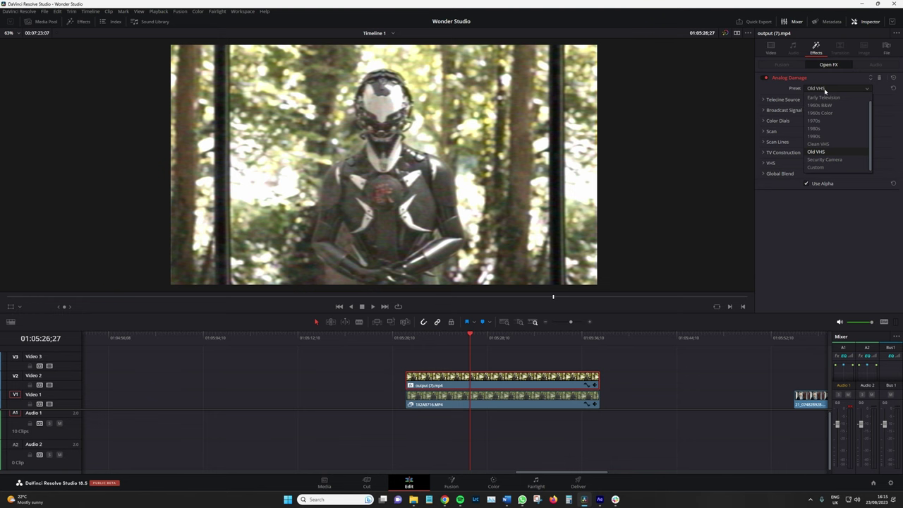
{"action": "left_click", "coordinate": [846, 144]}
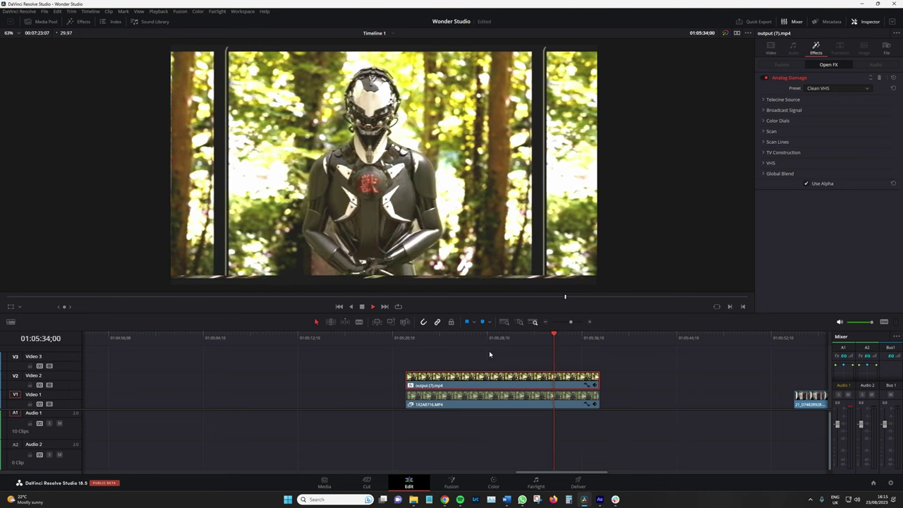
{"action": "key", "text": "space"}
Remove Analog Damage from output (7).mp4 and play the clean robot render to 01:05:37;00.
{"action": "left_click", "coordinate": [880, 77]}
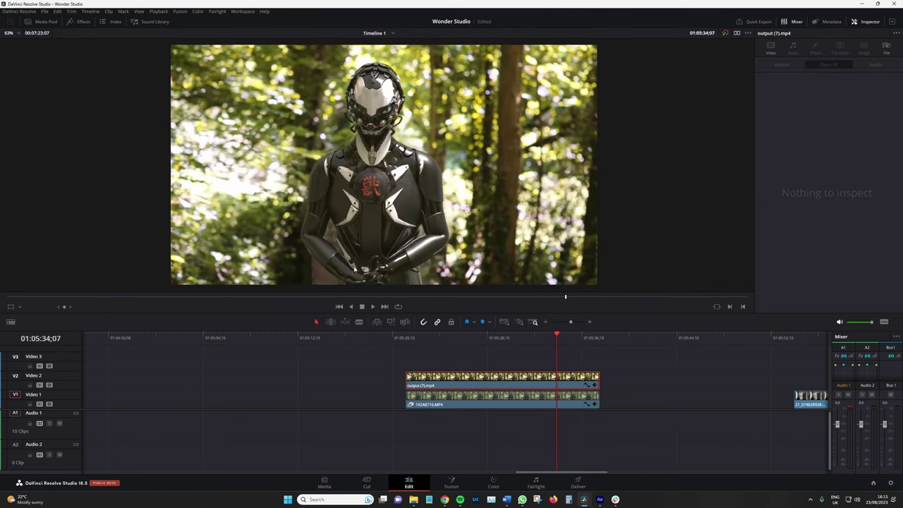
{"action": "key", "text": "space"}
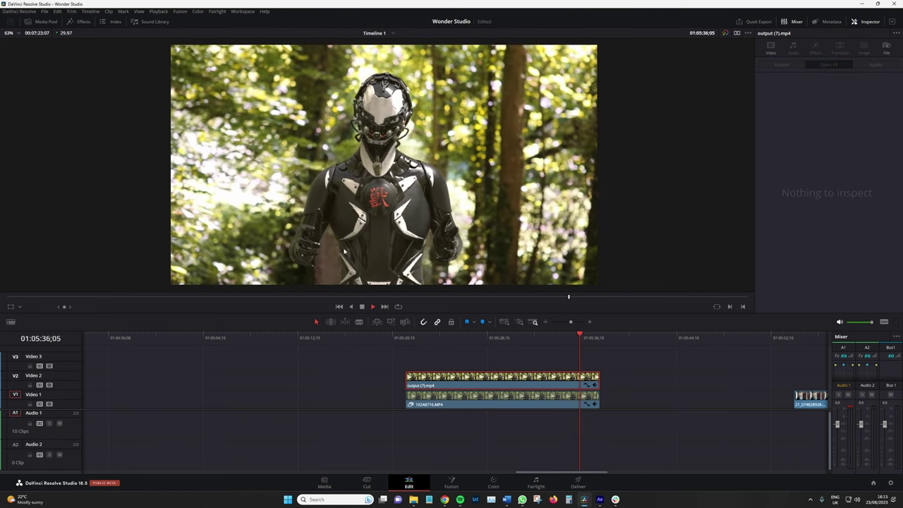
{"action": "key", "text": "space"}
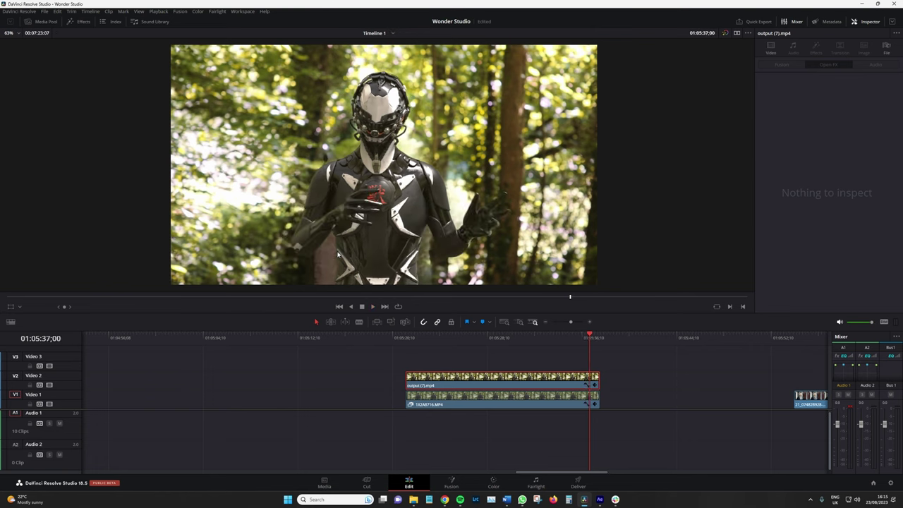
Undo the removal of Analog Damage and set its preset to 1960s Color.
{"action": "key", "text": "ctrl+z"}
{"action": "left_click", "coordinate": [837, 87]}
{"action": "left_click", "coordinate": [840, 120]}
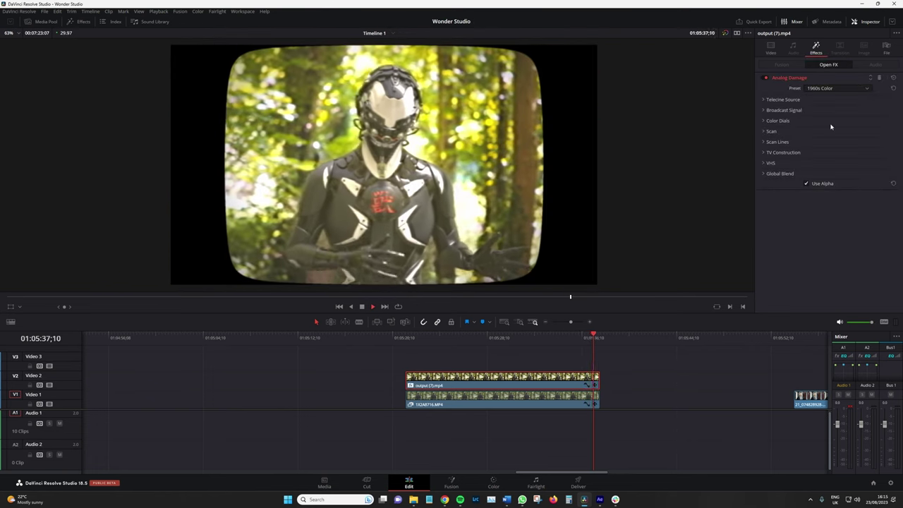
Remove Analog Damage from output (7).mp4 and toggle the clip off and on to compare the clean render with the original footage.
{"action": "left_click", "coordinate": [880, 78]}
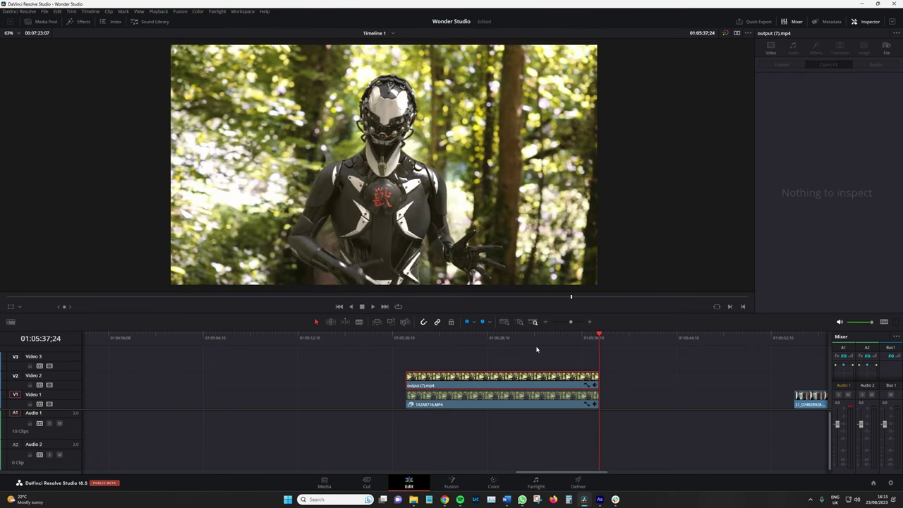
{"action": "left_click_drag", "start_coordinate": [457, 338], "coordinate": [475, 343]}
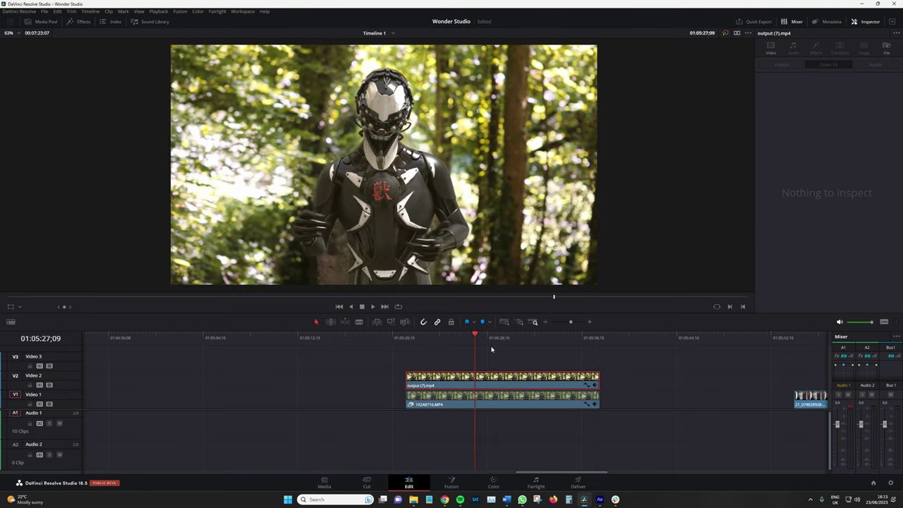
{"action": "left_click", "coordinate": [412, 399]}
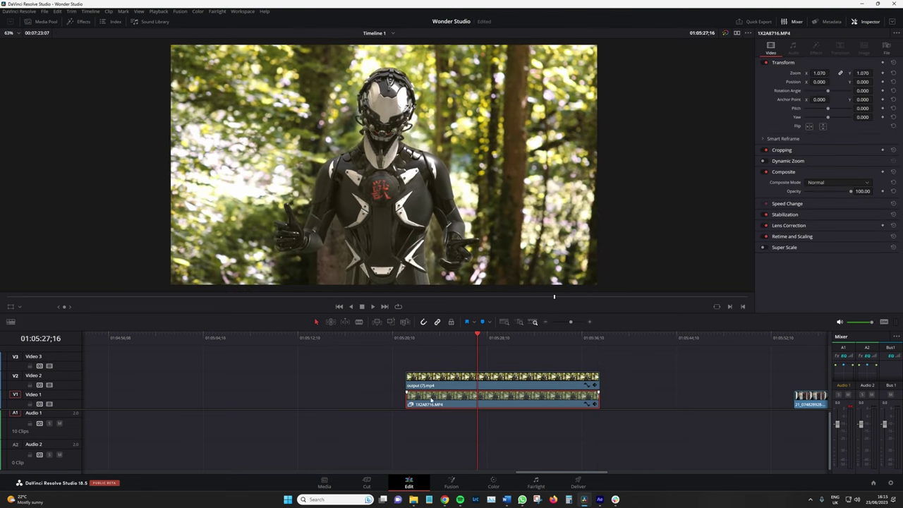
{"action": "left_click", "coordinate": [448, 385]}
{"action": "key", "text": "d"}
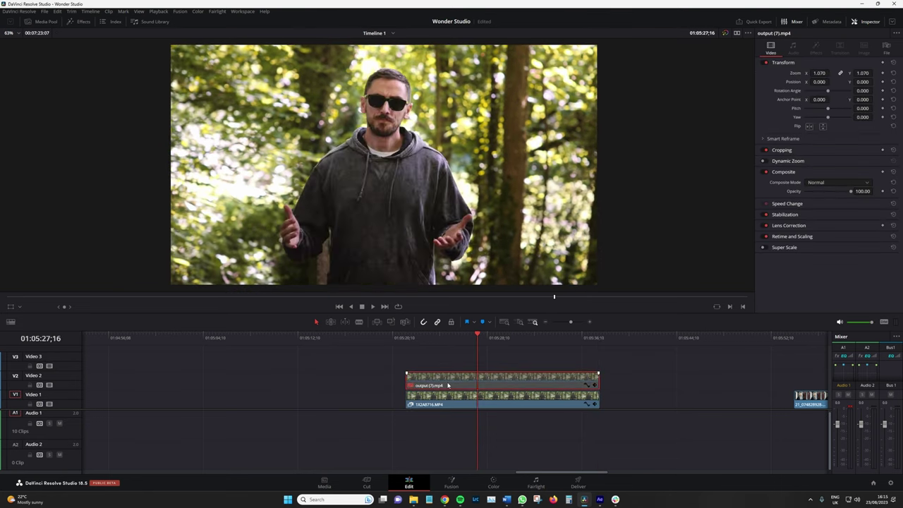
{"action": "left_click_drag", "start_coordinate": [480, 337], "coordinate": [524, 358]}
{"action": "key", "text": "shift+d"}
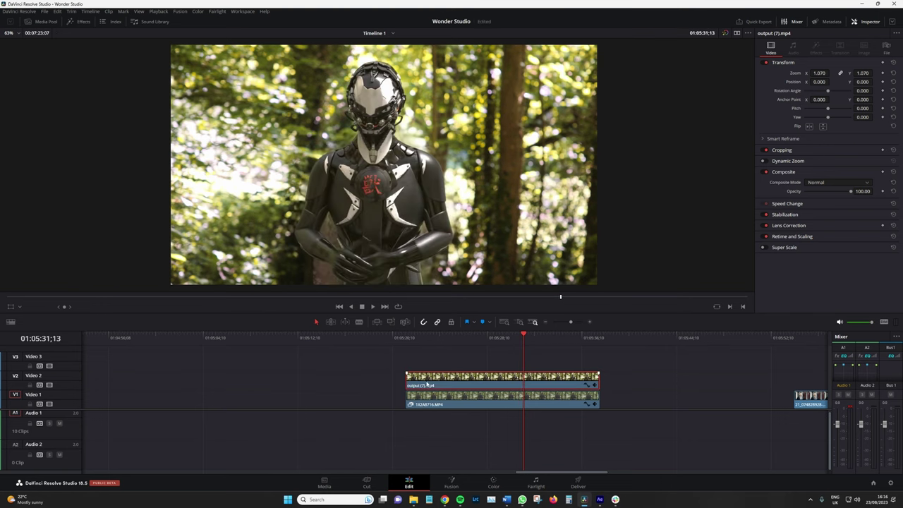
Play the clean robot render to 01:05:35;22.
{"action": "key", "text": "space"}
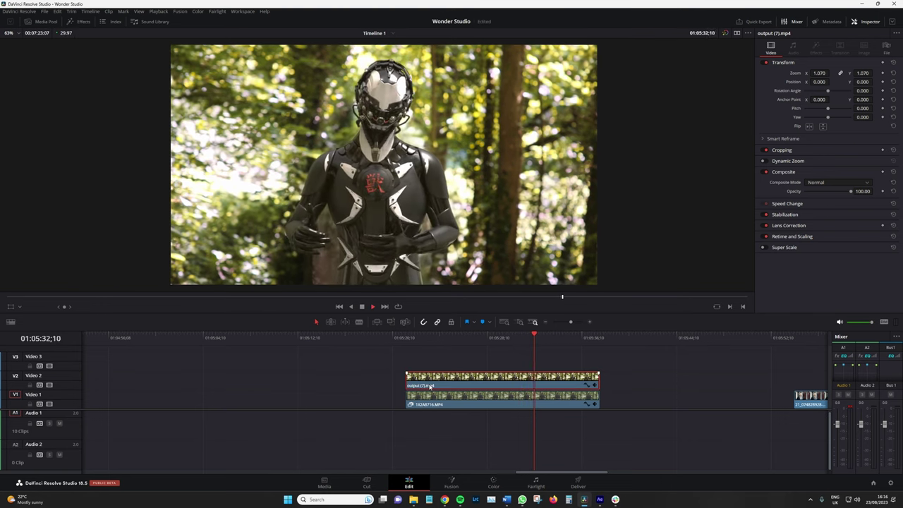
{"action": "scroll", "coordinate": [430, 389], "scroll_direction": "down", "scroll_amount": 4, "text": "alt"}
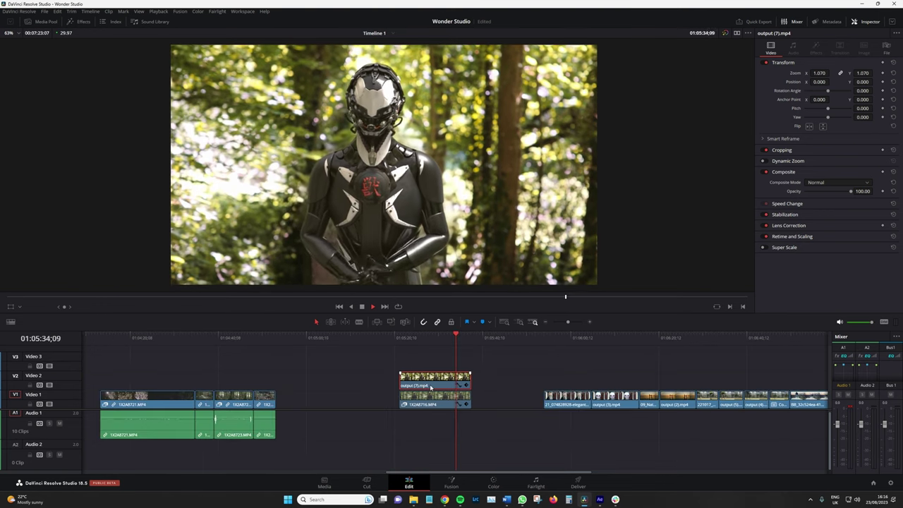
{"action": "key", "text": "space"}
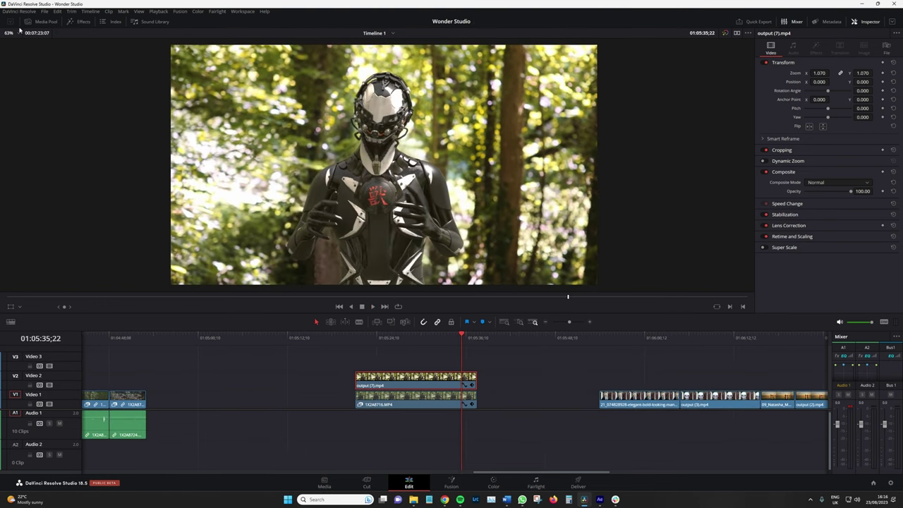
Undo the removal of Analog Damage from output (7).mp4, set its preset to 1990s and play the shot.
{"action": "key", "text": "d"}
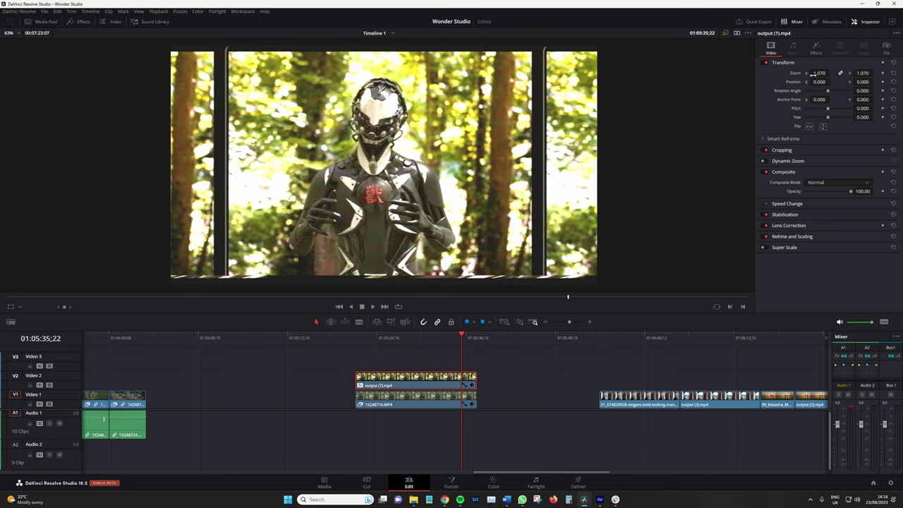
{"action": "left_click", "coordinate": [816, 48]}
{"action": "left_click", "coordinate": [823, 88]}
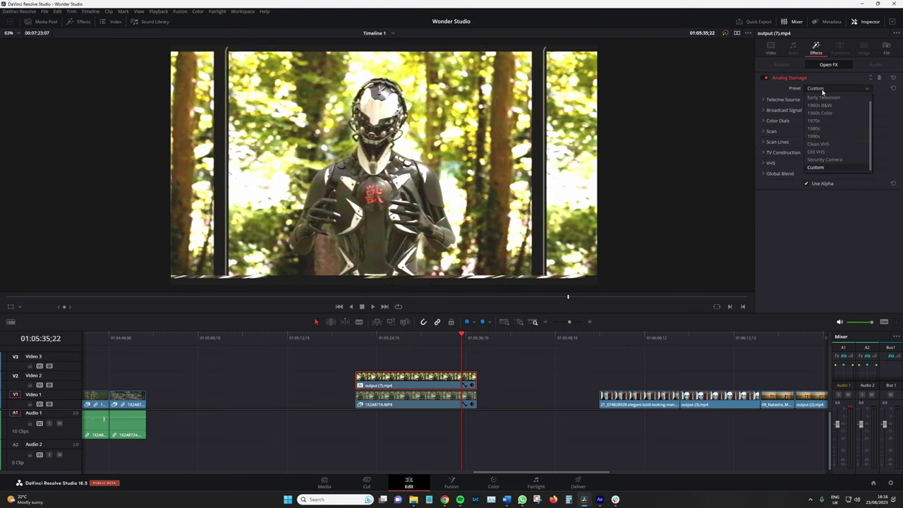
{"action": "left_click", "coordinate": [830, 140]}
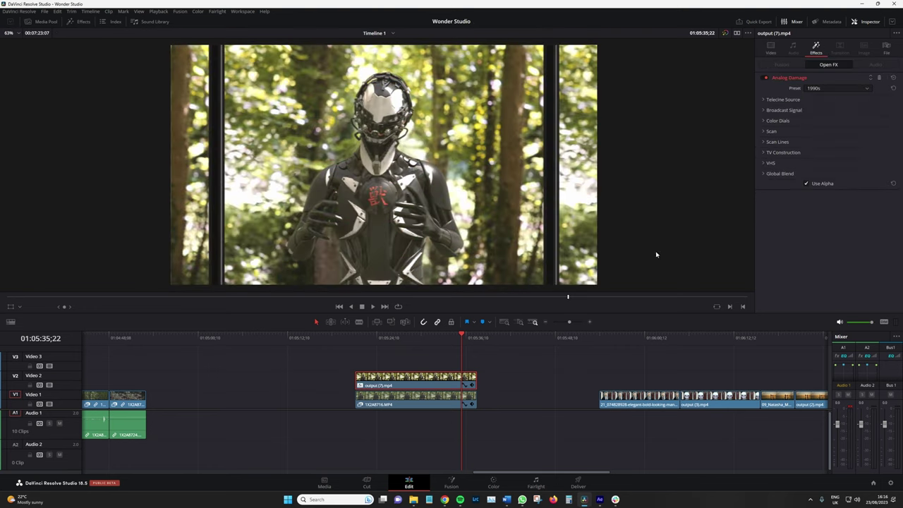
{"action": "left_click", "coordinate": [374, 342]}
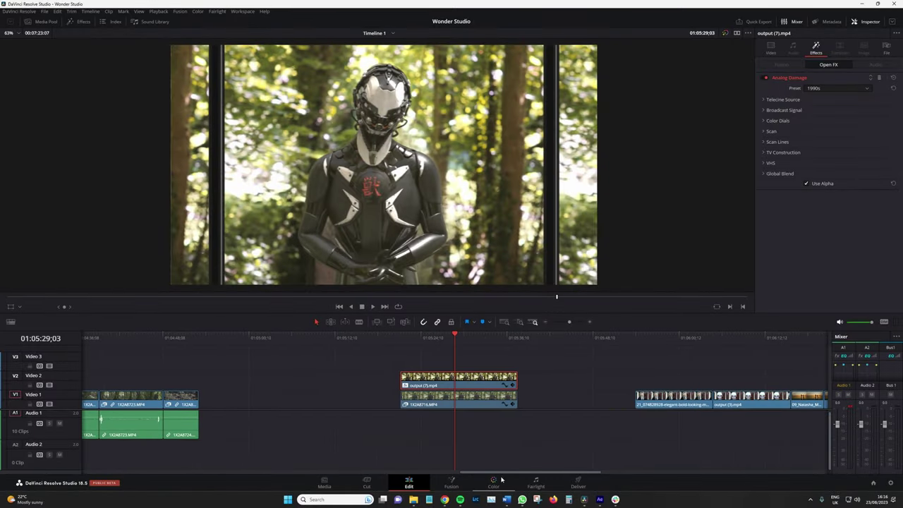
Move the stacked output (7).mp4 and 1X2A8716.MP4 clips along the timeline, closer to the clip of the man with the microphone.
{"action": "left_click_drag", "start_coordinate": [504, 474], "coordinate": [531, 475]}
{"action": "left_click_drag", "start_coordinate": [502, 342], "coordinate": [523, 343]}
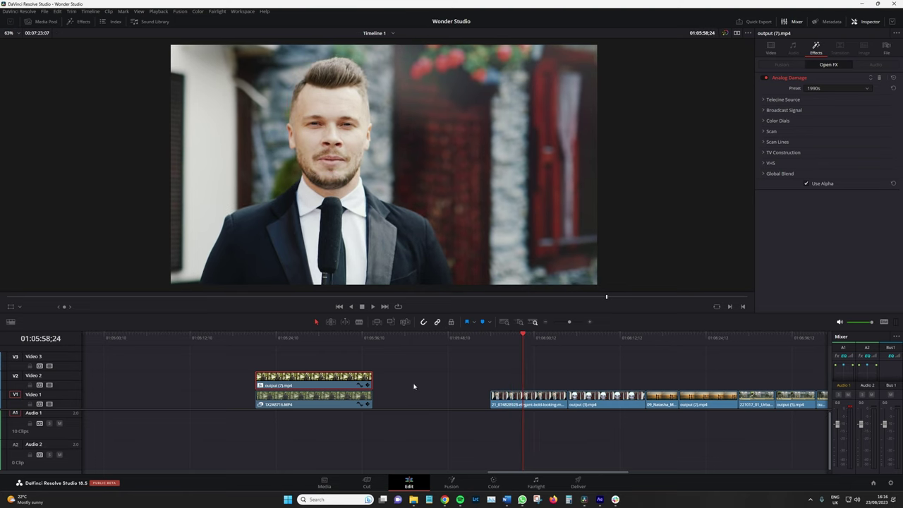
{"action": "left_click_drag", "start_coordinate": [421, 405], "coordinate": [424, 383]}
Stack output (3).mp4 on Video 2 directly above the clip of the man with the microphone and play the alien render.
{"action": "mouse_move", "coordinate": [584, 402]}
{"action": "left_mouse_down"}
{"action": "mouse_move", "coordinate": [585, 383]}
{"action": "mouse_move", "coordinate": [571, 385]}
{"action": "mouse_move", "coordinate": [584, 386]}
{"action": "left_mouse_up"}
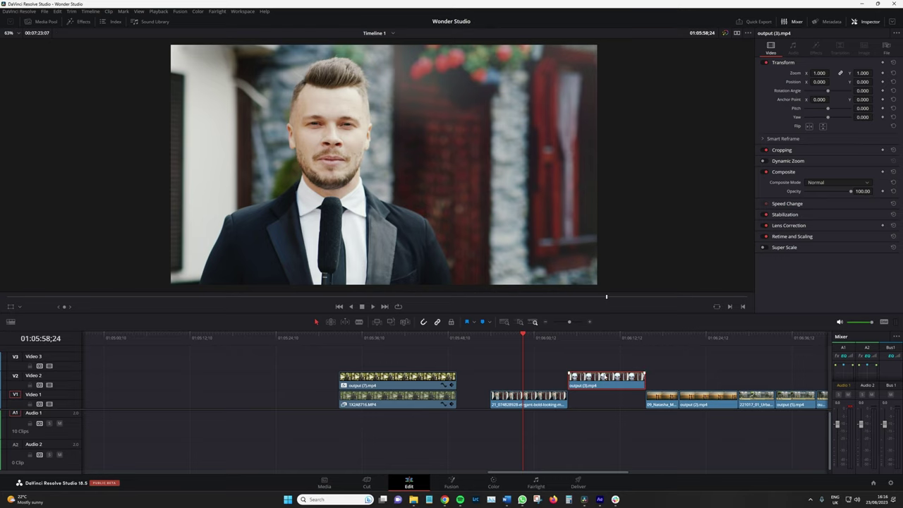
{"action": "left_click_drag", "start_coordinate": [604, 378], "coordinate": [526, 378]}
{"action": "left_click", "coordinate": [498, 339]}
{"action": "key", "text": "space"}
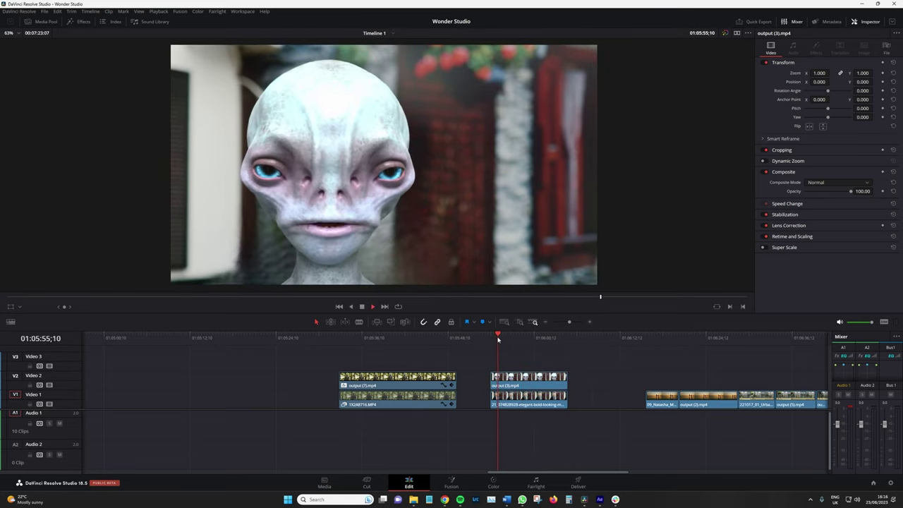
{"action": "key", "text": "space"}
Play output (3).mp4 and toggle it off and on repeatedly to compare the alien with the original actor.
{"action": "left_click", "coordinate": [511, 379]}
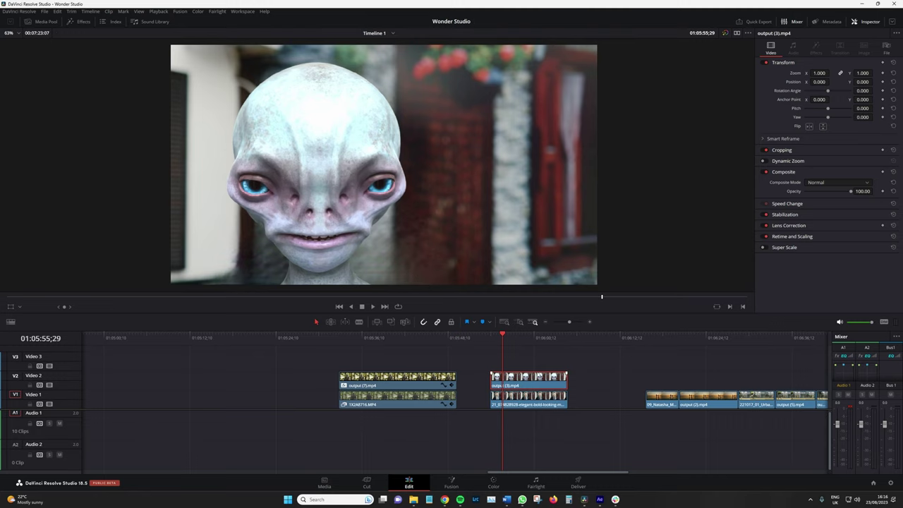
{"action": "key", "text": "space"}
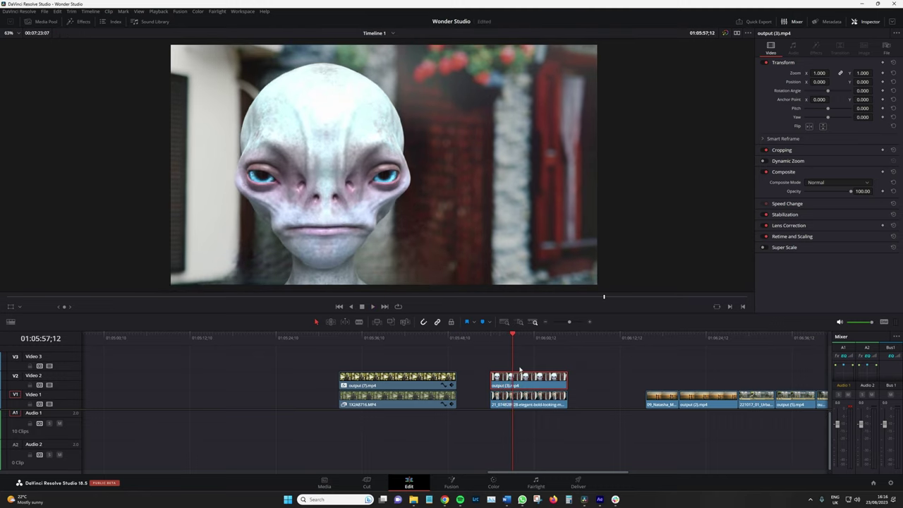
{"action": "key", "text": "d"}
{"action": "key", "text": "space"}
{"action": "key", "text": "space"}
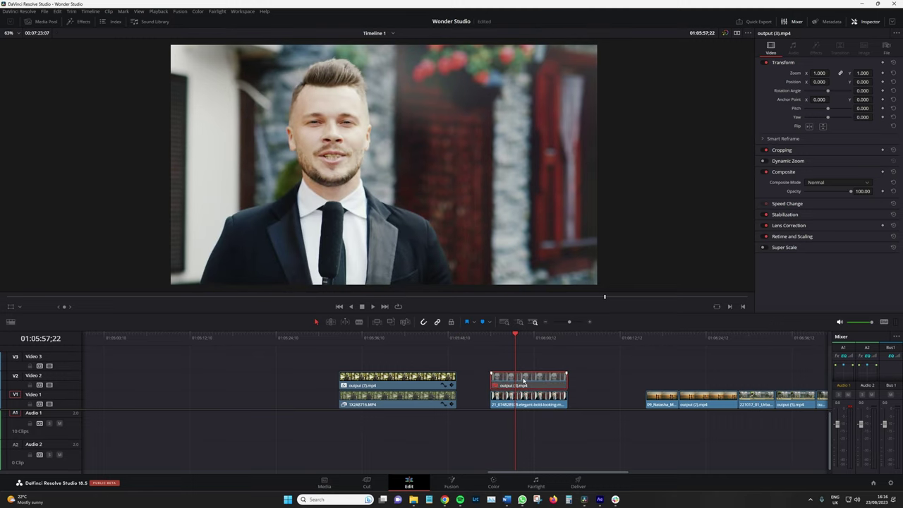
{"action": "key", "text": "d"}
{"action": "key", "text": "d"}
{"action": "key", "text": "d"}
{"action": "key", "text": "d"}
{"action": "key", "text": "d"}
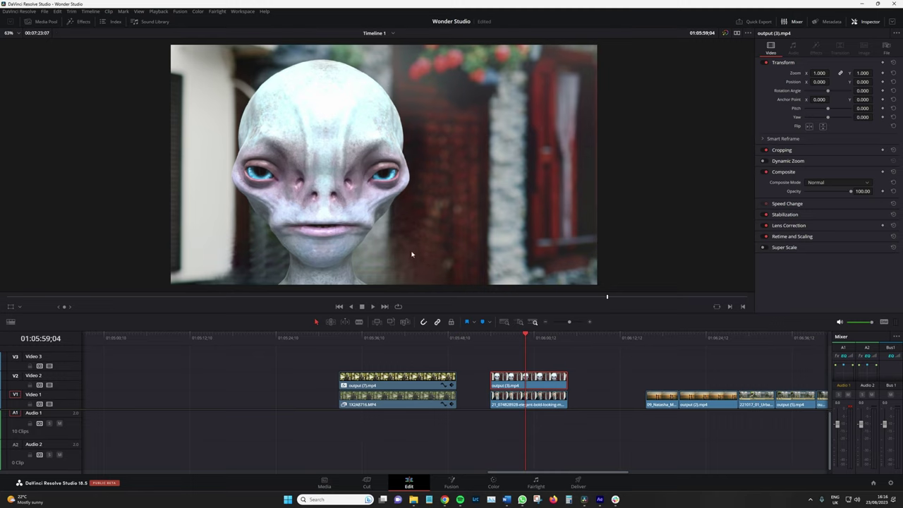
Play the alien render with output (3).mp4 enabled, then replay it from near the start of the clip.
{"action": "key", "text": "space"}
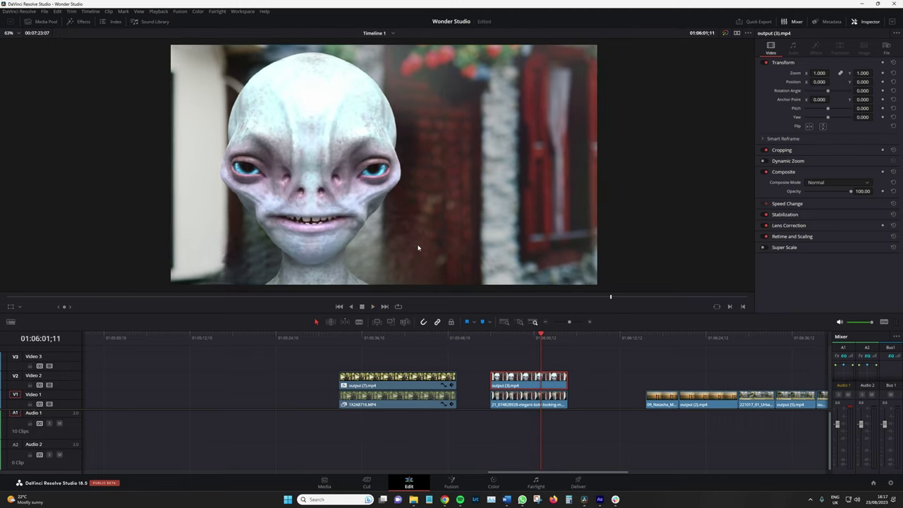
{"action": "key", "text": "space"}
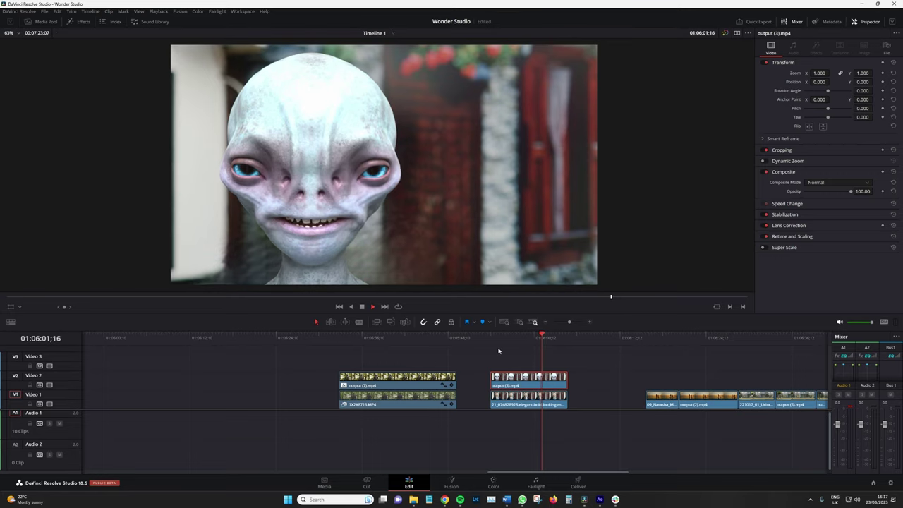
{"action": "left_click_drag", "start_coordinate": [504, 340], "coordinate": [507, 345]}
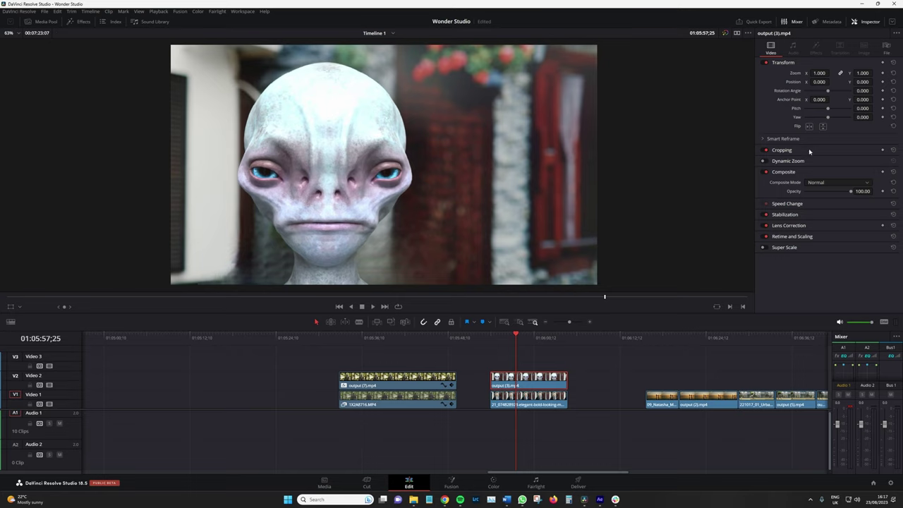
Lower the opacity of output (3).mp4 to 41.98 and play the blended shot to compare the alien's face with the actor's.
{"action": "left_click_drag", "start_coordinate": [852, 192], "coordinate": [825, 192]}
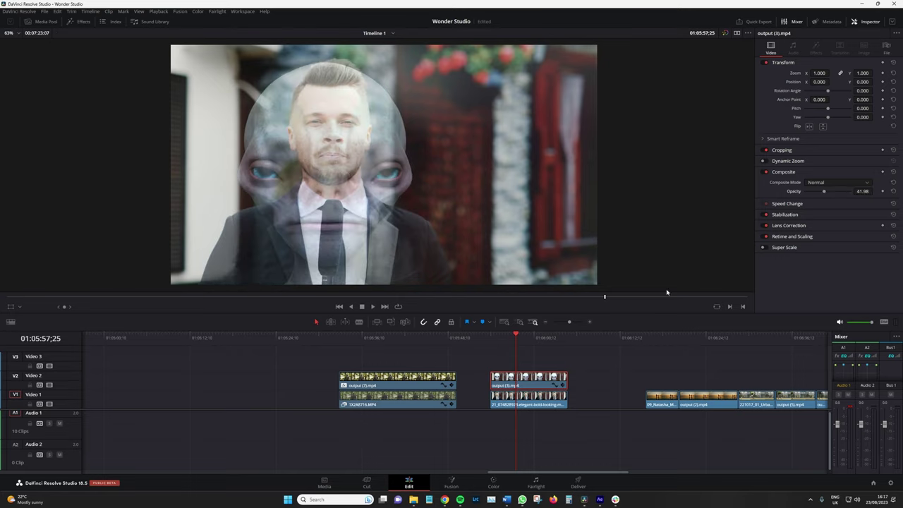
{"action": "key", "text": "space"}
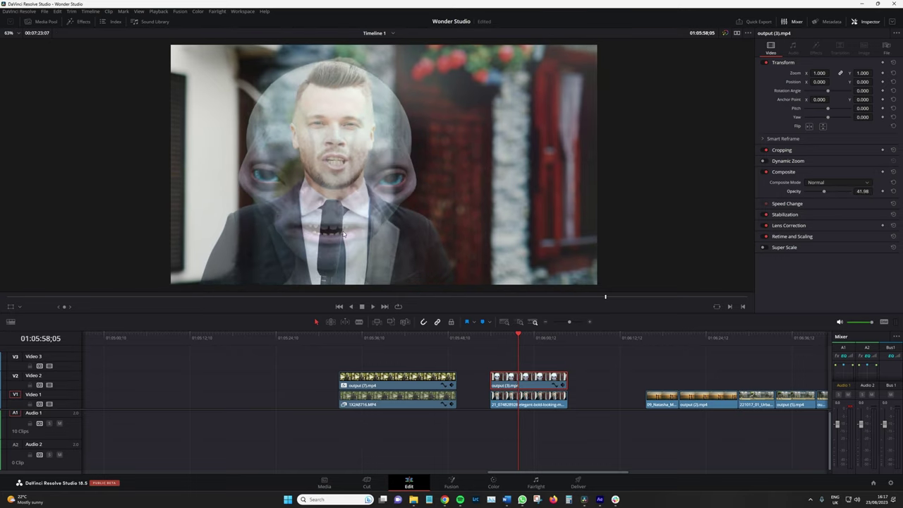
{"action": "scroll", "coordinate": [344, 234], "scroll_direction": "up", "scroll_amount": 1}
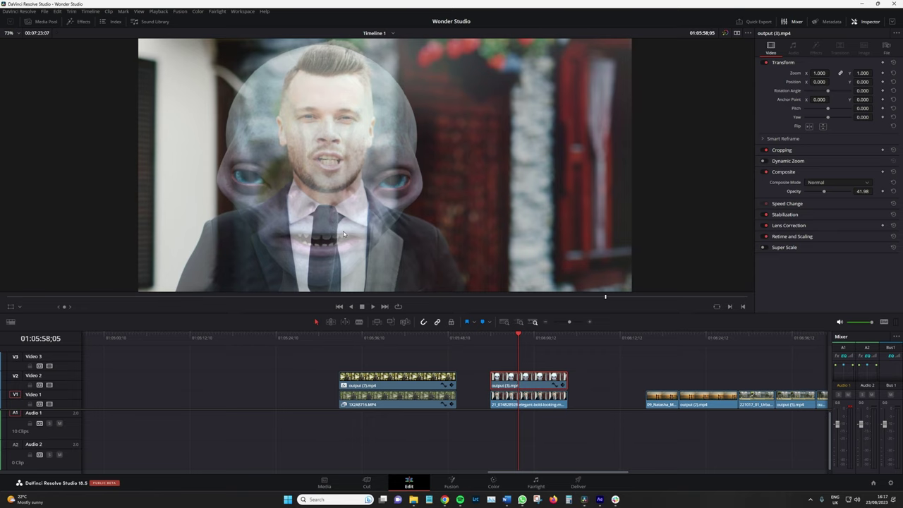
{"action": "key", "text": "space"}
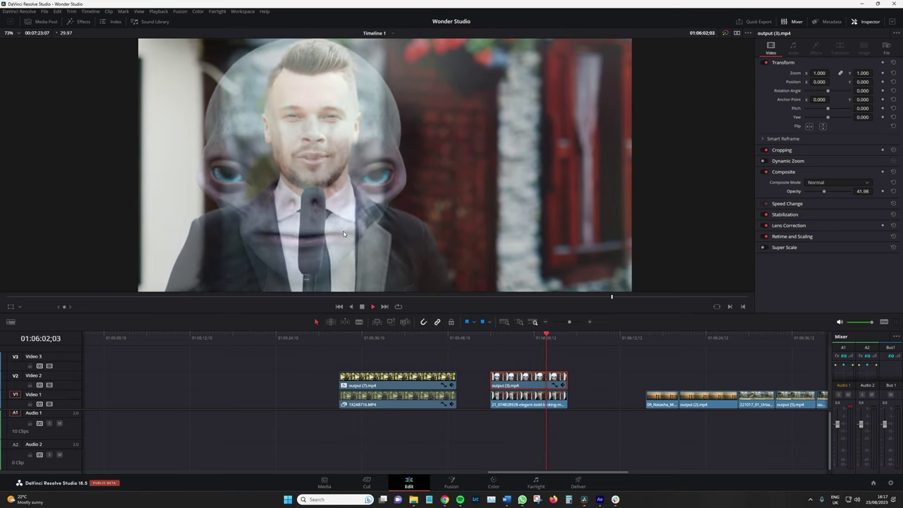
{"action": "key", "text": "space"}
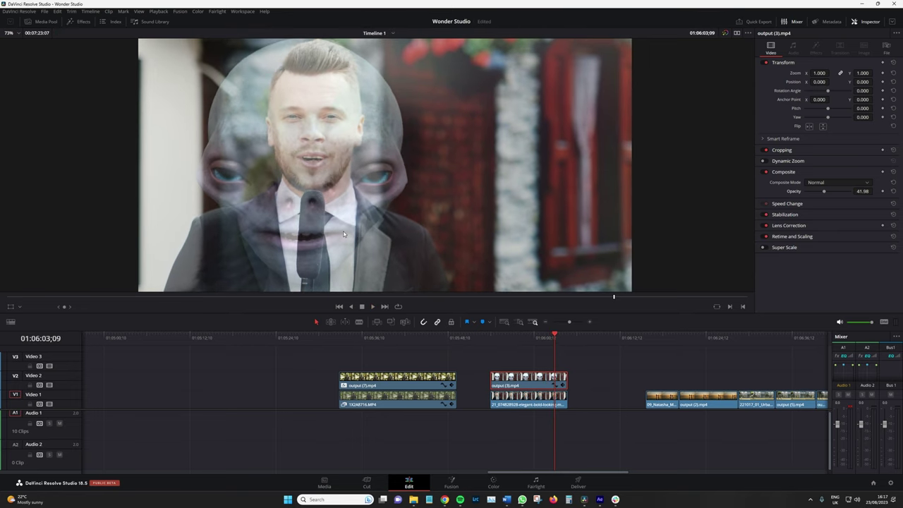
Replay the blended alien shot from near its start and toggle the Video 2 track off and on.
{"action": "left_click", "coordinate": [501, 339]}
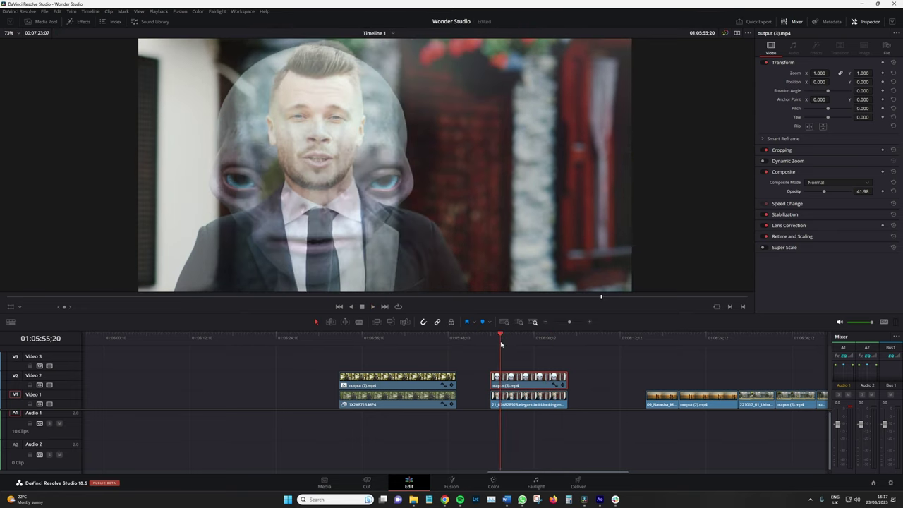
{"action": "left_click_drag", "start_coordinate": [502, 344], "coordinate": [506, 345]}
{"action": "key", "text": "space"}
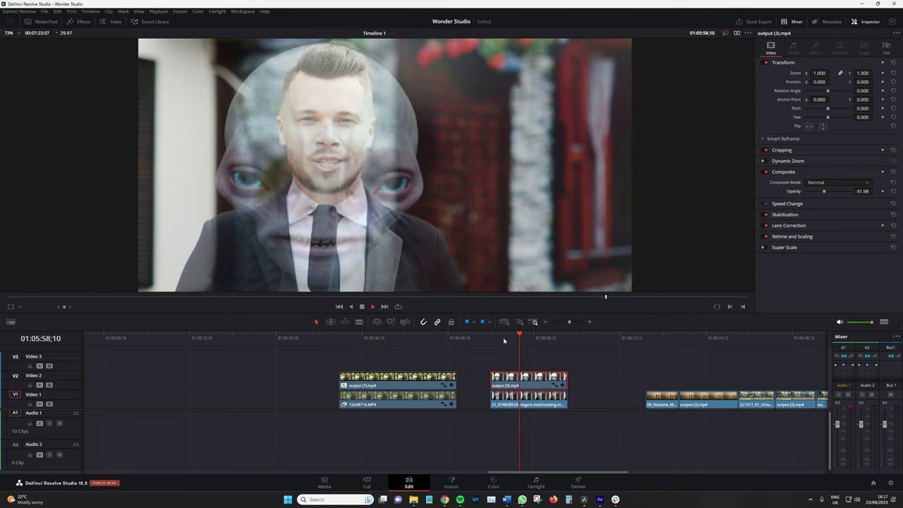
{"action": "key", "text": "space"}
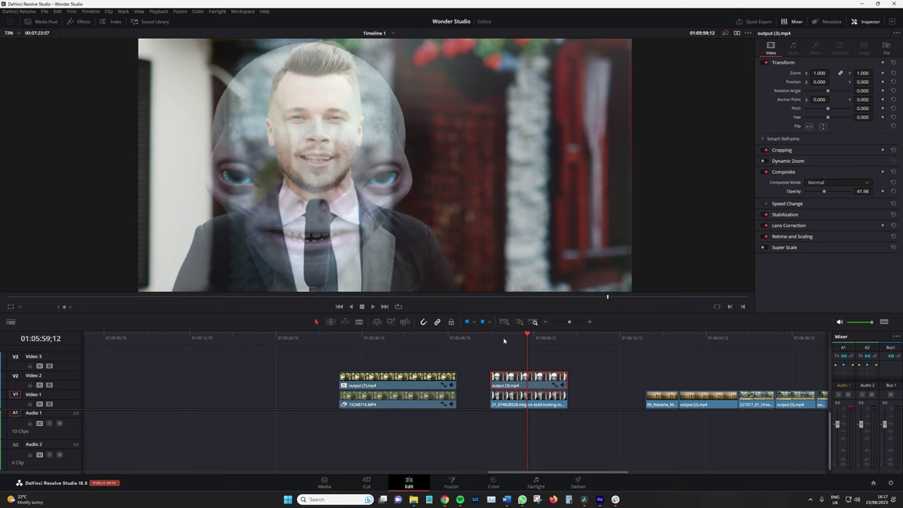
{"action": "left_click", "coordinate": [50, 385]}
{"action": "left_click", "coordinate": [50, 386]}
Reset the opacity of output (3).mp4 to 100 and toggle the Video 2 track off and on to compare with the original.
{"action": "left_click", "coordinate": [540, 407]}
{"action": "left_click", "coordinate": [552, 379]}
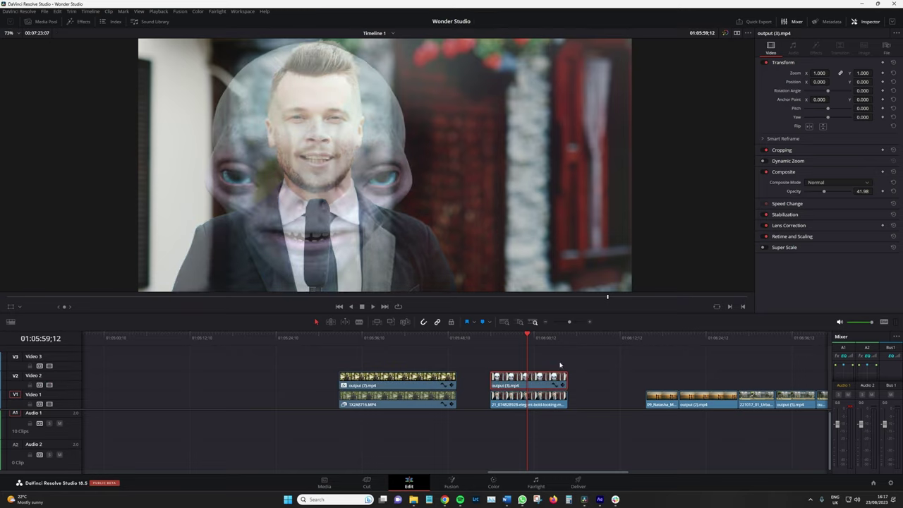
{"action": "double_click", "coordinate": [836, 189]}
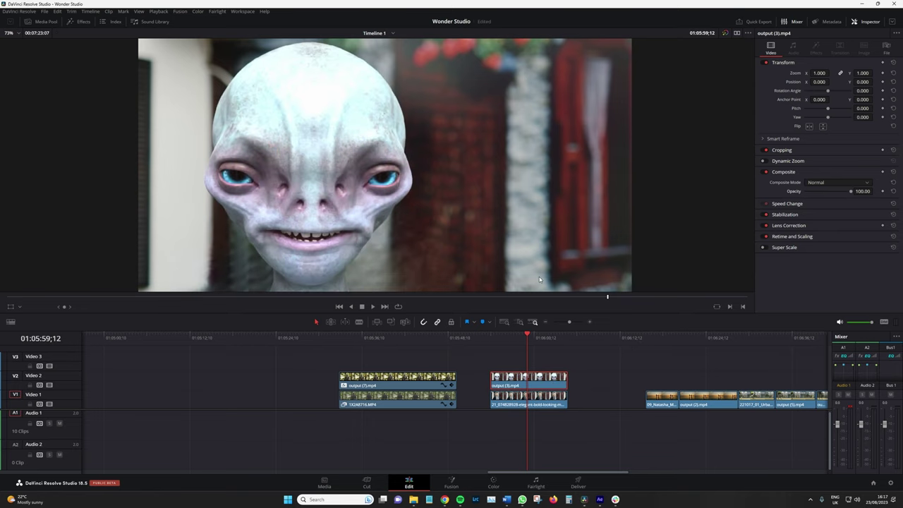
{"action": "left_click", "coordinate": [49, 385]}
{"action": "left_click", "coordinate": [49, 385]}
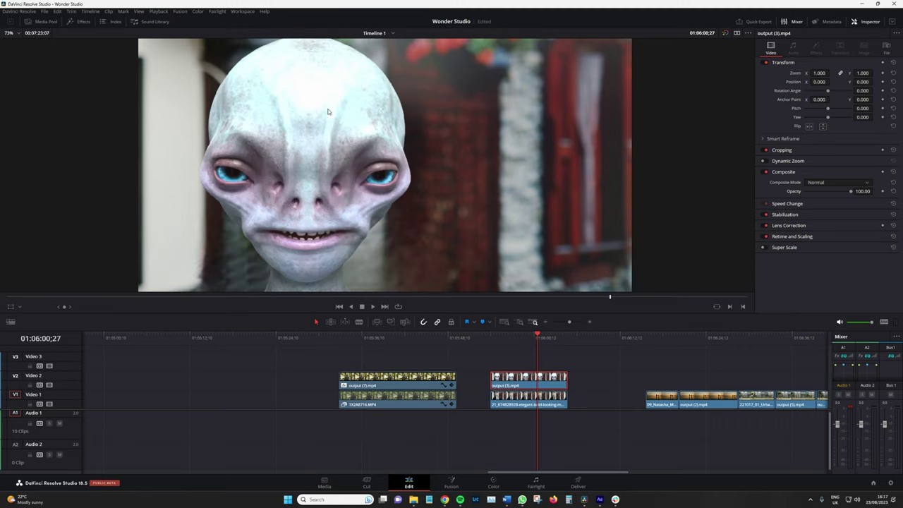
Try lowering the alien shot's highlights to -100 on the Color page, check it on the Edit page and reset the grade.
{"action": "left_click", "coordinate": [493, 483]}
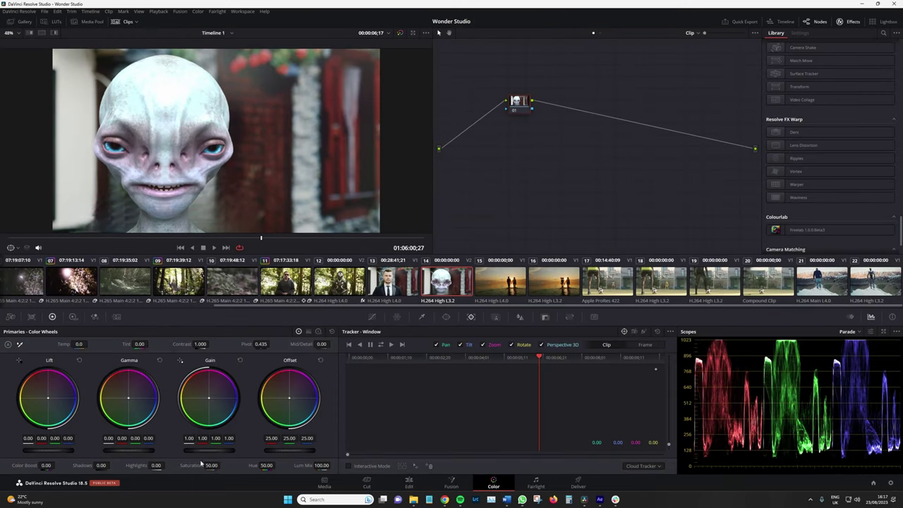
{"action": "left_click_drag", "start_coordinate": [211, 452], "coordinate": [131, 465]}
{"action": "key", "text": "ctrl+z"}
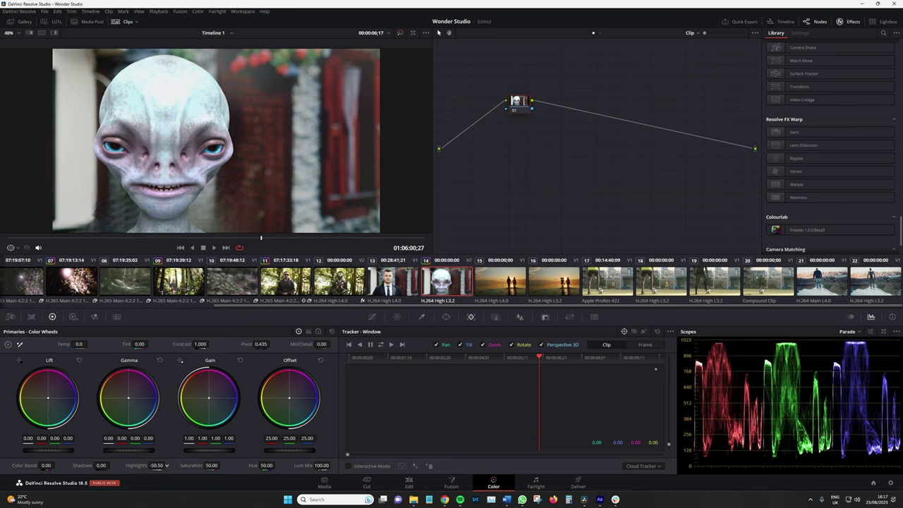
{"action": "left_click", "coordinate": [408, 483]}
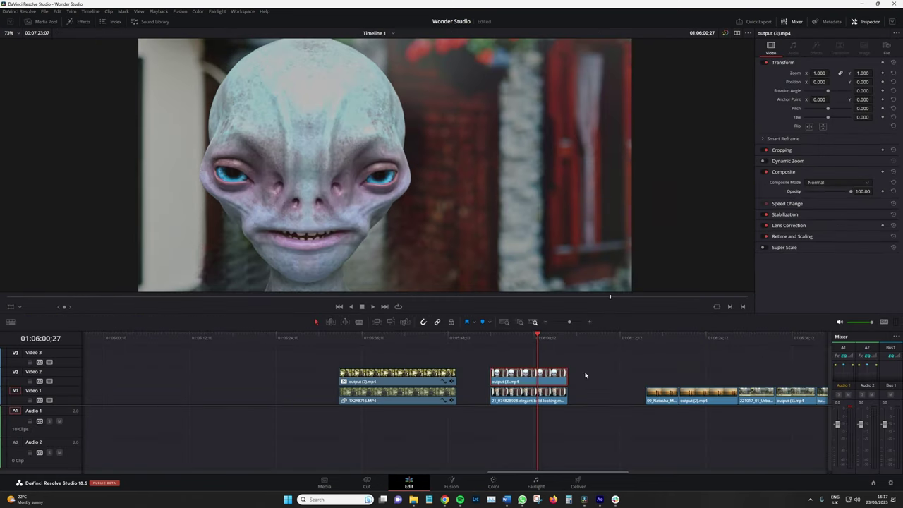
{"action": "left_click", "coordinate": [493, 481]}
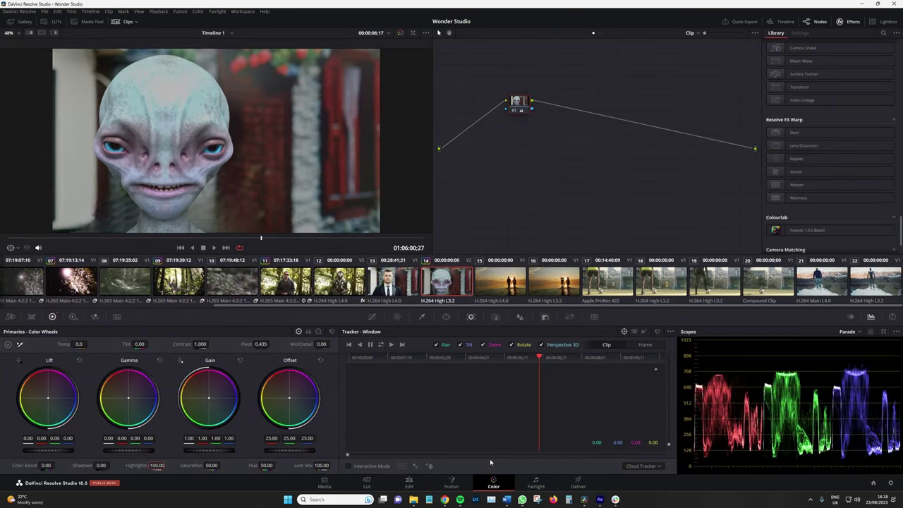
{"action": "left_click", "coordinate": [332, 332]}
{"action": "left_click", "coordinate": [408, 482]}
Move the original sunset clip and output (2).mp4 earlier on Video 1, closer to the alien clips, keeping them end to end.
{"action": "scroll", "coordinate": [617, 405], "scroll_direction": "down", "scroll_amount": 1}
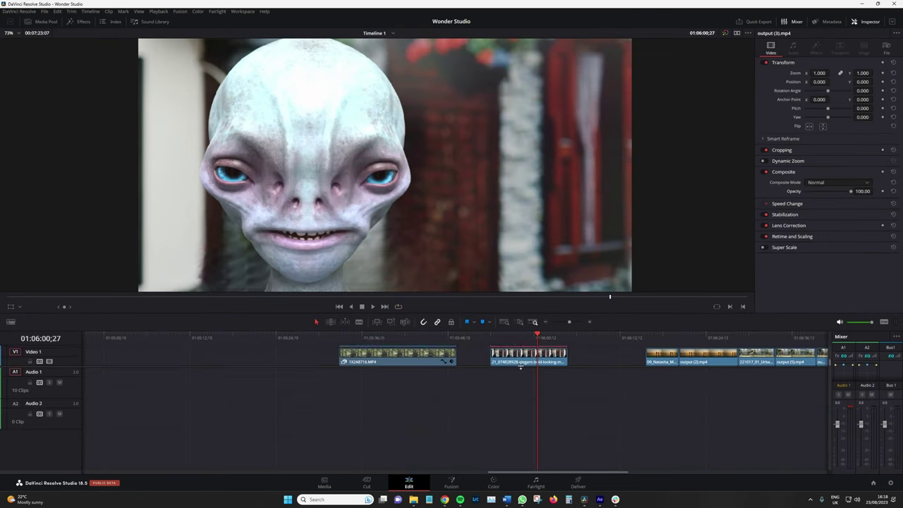
{"action": "scroll", "coordinate": [504, 422], "scroll_direction": "up", "scroll_amount": 2}
{"action": "left_click_drag", "start_coordinate": [664, 413], "coordinate": [617, 413]}
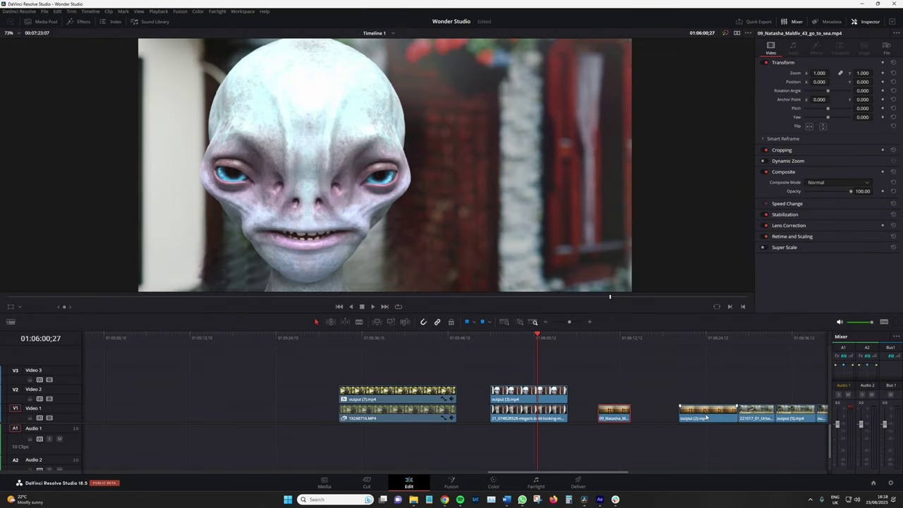
{"action": "left_click_drag", "start_coordinate": [706, 413], "coordinate": [657, 412]}
Play the original sunset footage of the couple and return the playhead to the start of its clip.
{"action": "left_click", "coordinate": [598, 338]}
{"action": "key", "text": "space"}
{"action": "scroll", "coordinate": [551, 401], "scroll_direction": "up", "scroll_amount": 3, "text": "alt"}
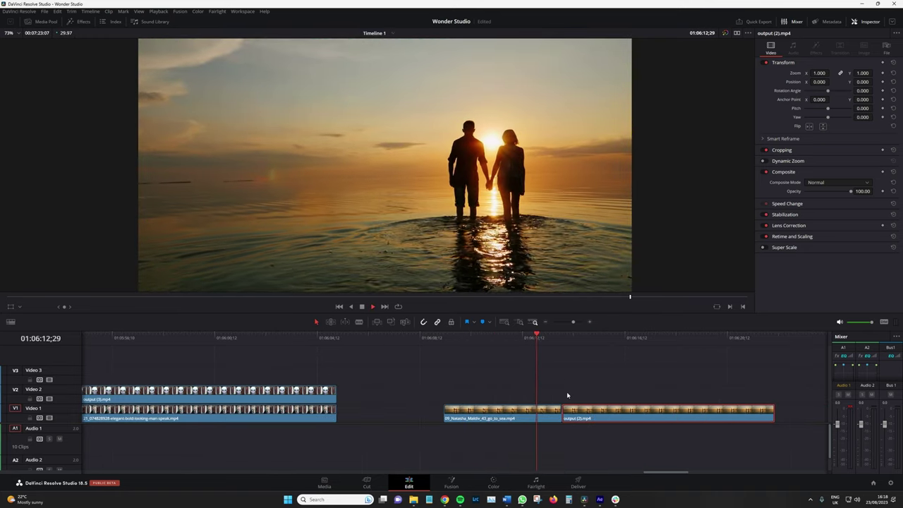
{"action": "left_click_drag", "start_coordinate": [464, 341], "coordinate": [446, 360]}
{"action": "key", "text": "space"}
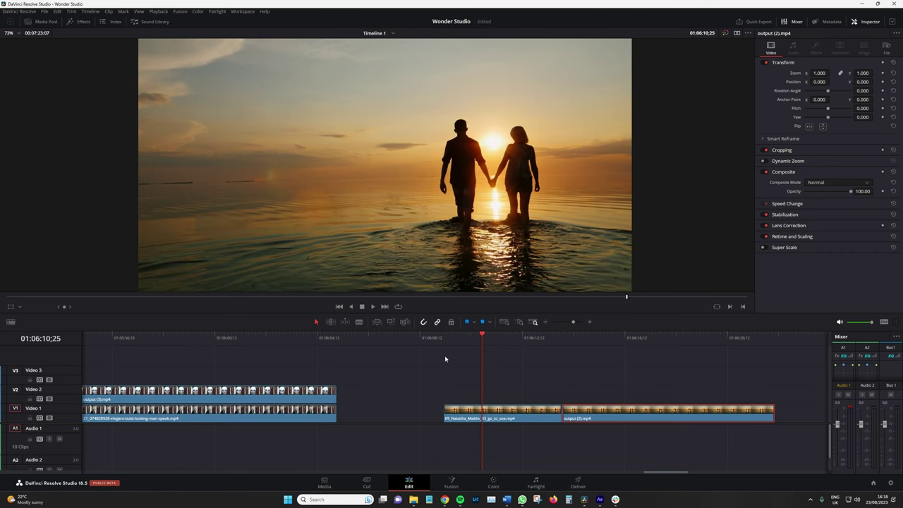
{"action": "left_click", "coordinate": [449, 341]}
{"action": "left_click", "coordinate": [445, 342]}
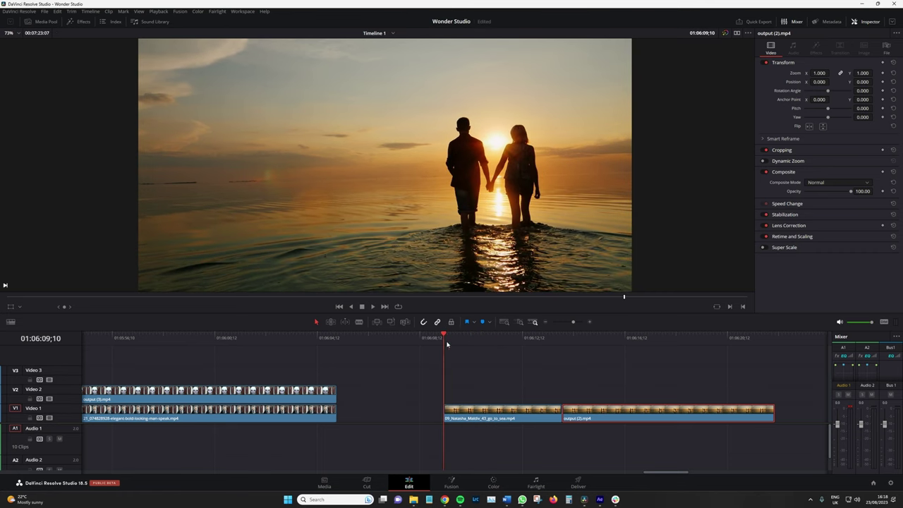
Stack output (2).mp4 on Video 2 above the original sunset clip, aligned with its start, and play the robot render.
{"action": "left_click_drag", "start_coordinate": [591, 418], "coordinate": [473, 399]}
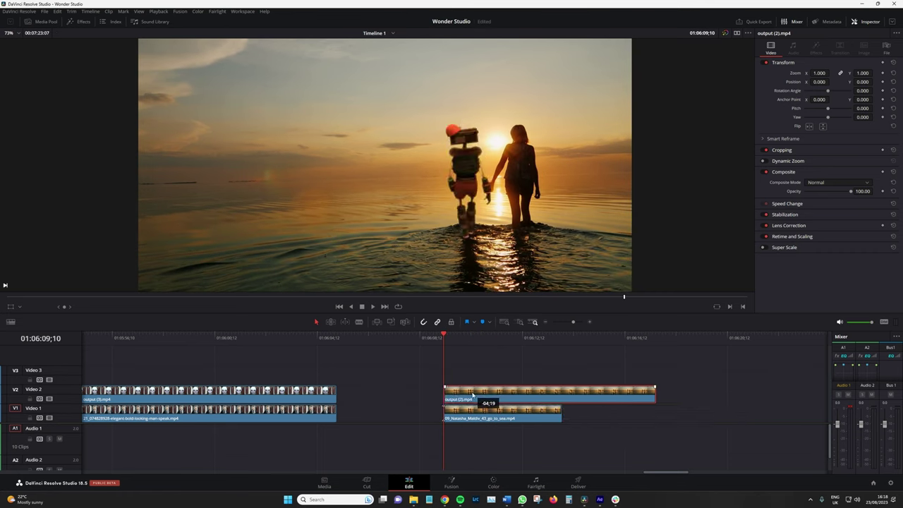
{"action": "key", "text": "space"}
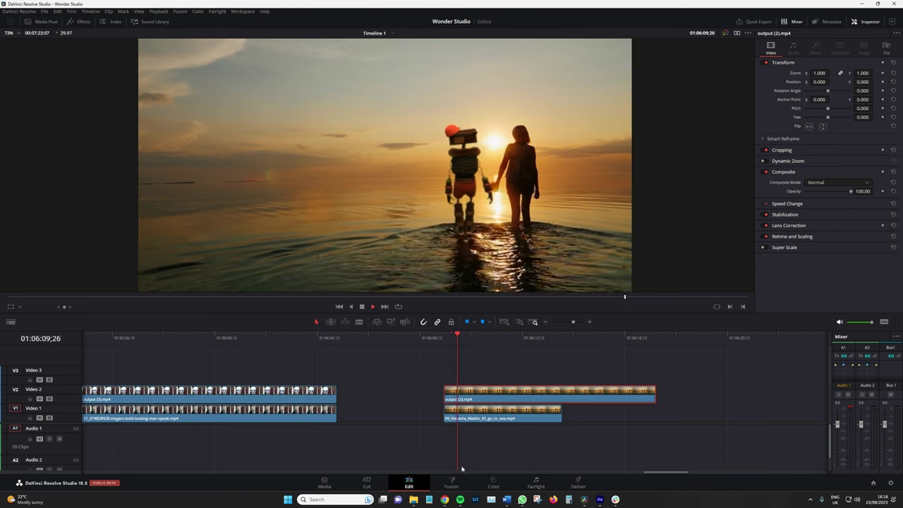
{"action": "scroll", "coordinate": [466, 446], "scroll_direction": "up", "scroll_amount": 5, "text": "alt"}
{"action": "scroll", "coordinate": [467, 449], "scroll_direction": "down", "scroll_amount": 1, "text": "alt"}
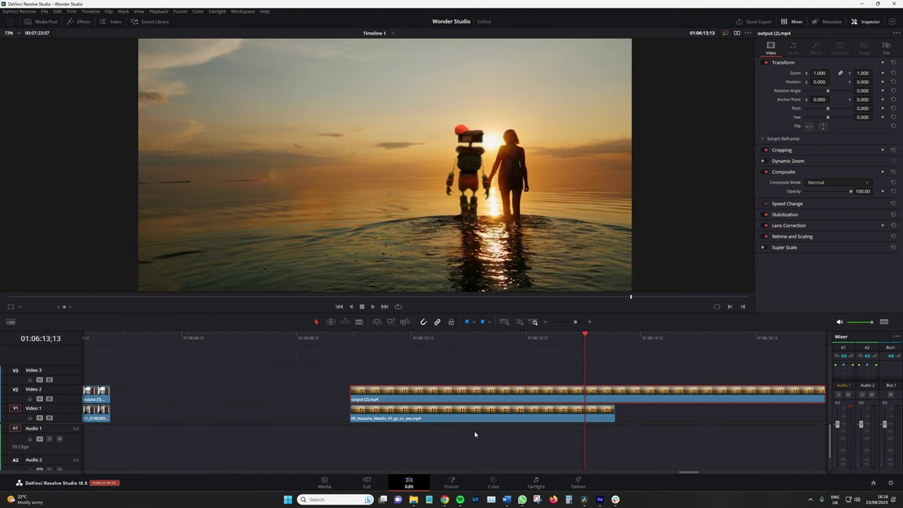
{"action": "key", "text": "ctrl+f"}
{"action": "key", "text": "Escape"}
Enlarge the robot shot near its start and toggle the Video 2 track off and on to compare it with the original.
{"action": "left_click", "coordinate": [363, 348]}
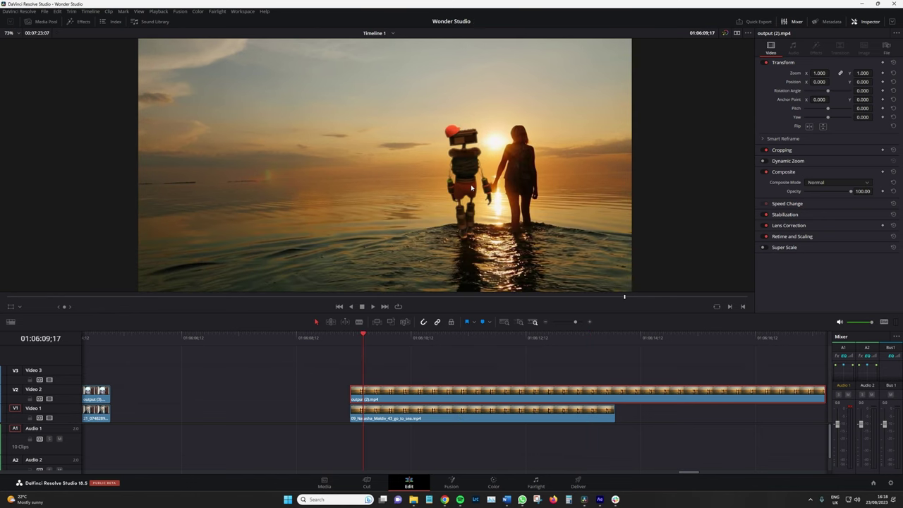
{"action": "scroll", "coordinate": [472, 188], "scroll_direction": "up", "scroll_amount": 4}
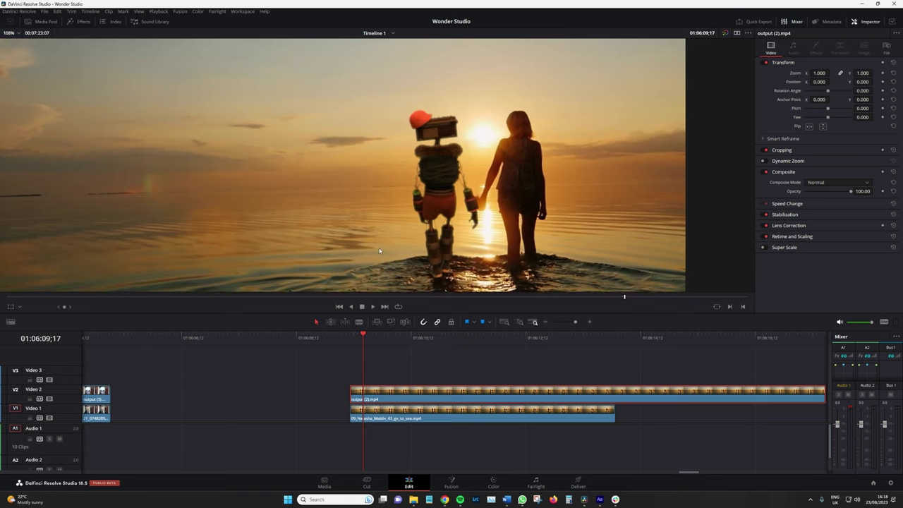
{"action": "left_click", "coordinate": [51, 401]}
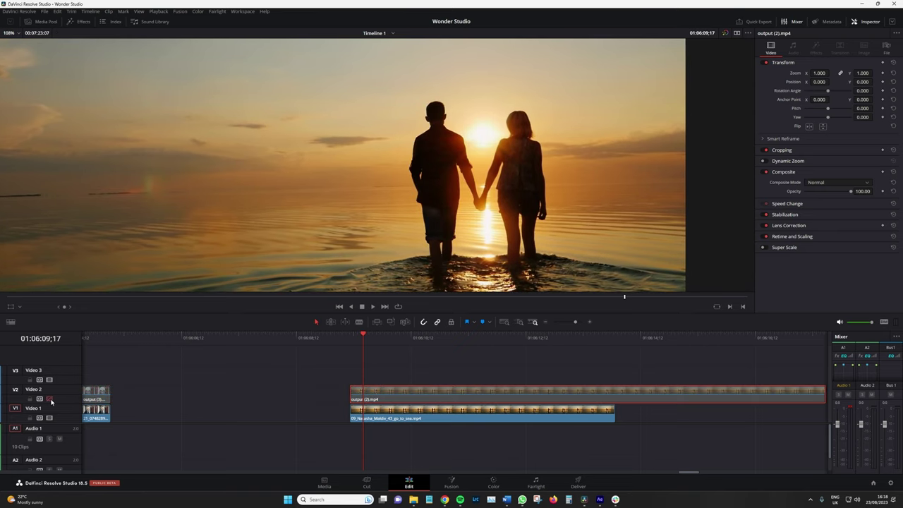
{"action": "left_click", "coordinate": [51, 400]}
{"action": "left_click", "coordinate": [49, 399]}
{"action": "left_click", "coordinate": [50, 400]}
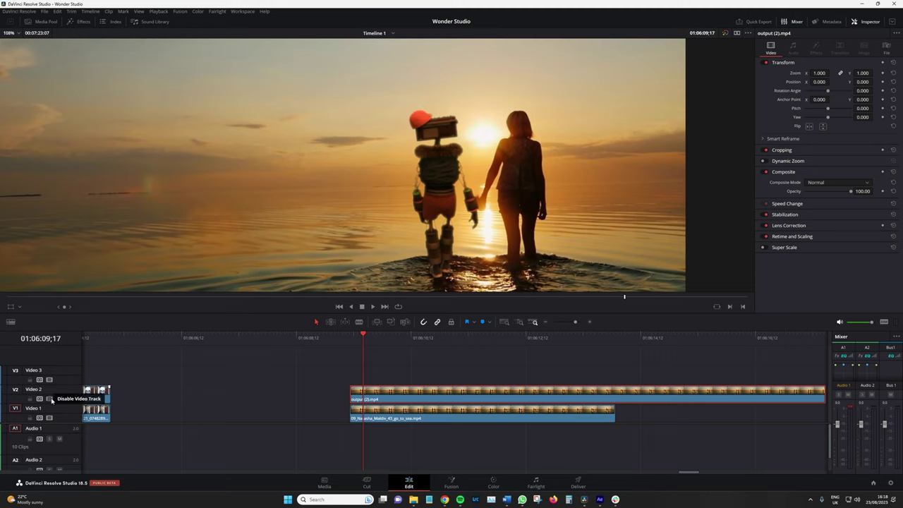
Play the sunset footage with Video 2 disabled, toggle the track during the comparison and leave it enabled.
{"action": "left_click", "coordinate": [50, 399]}
{"action": "key", "text": "space"}
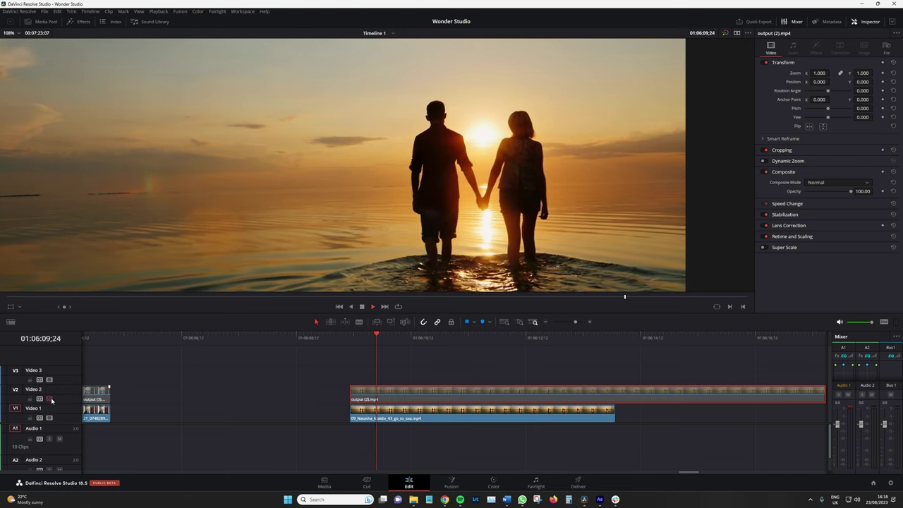
{"action": "left_click", "coordinate": [50, 400]}
{"action": "left_click", "coordinate": [50, 400]}
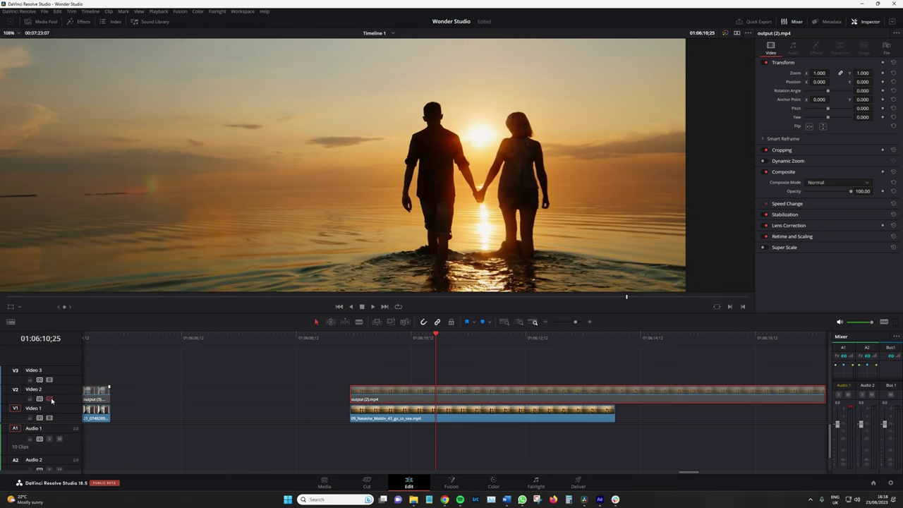
{"action": "left_click", "coordinate": [50, 399]}
Try lowering the robot shot's lift to -0.05, compare it with the original on the Edit page and reset the grade.
{"action": "left_click", "coordinate": [493, 484]}
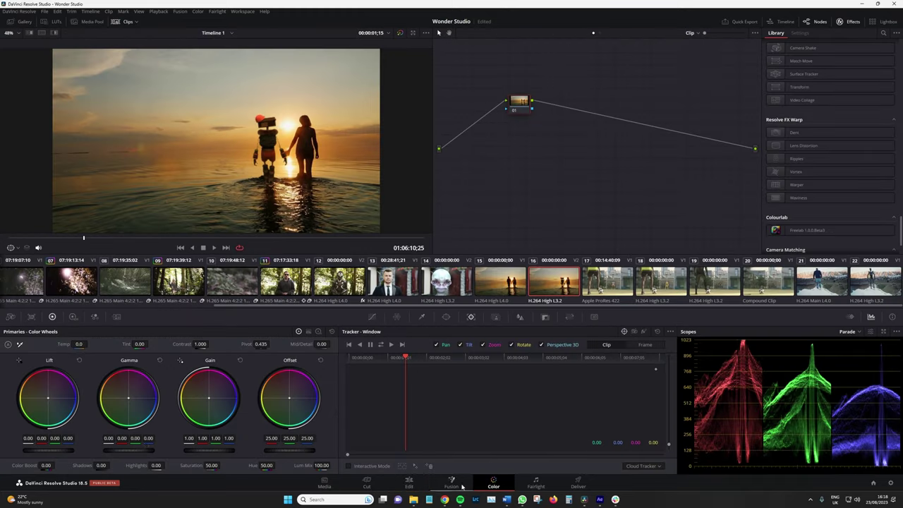
{"action": "left_click", "coordinate": [410, 484]}
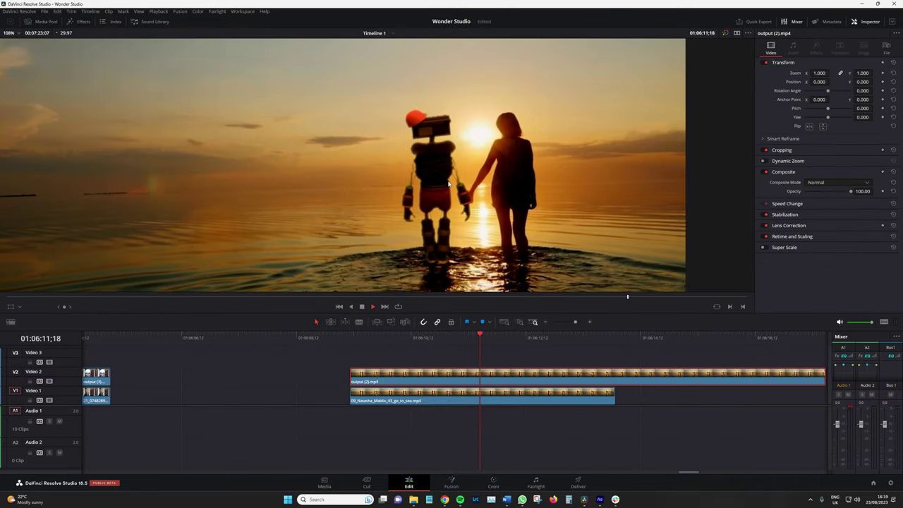
{"action": "scroll", "coordinate": [446, 185], "scroll_direction": "up", "scroll_amount": 2}
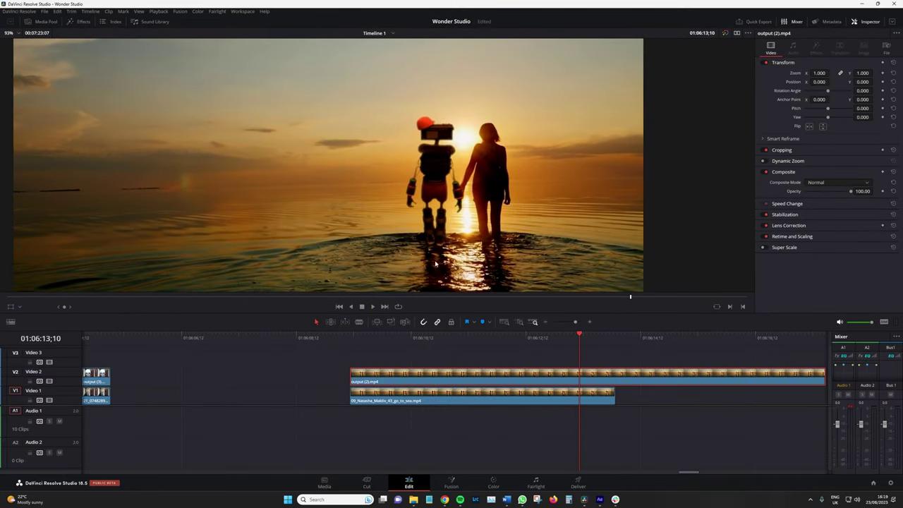
{"action": "key", "text": "d"}
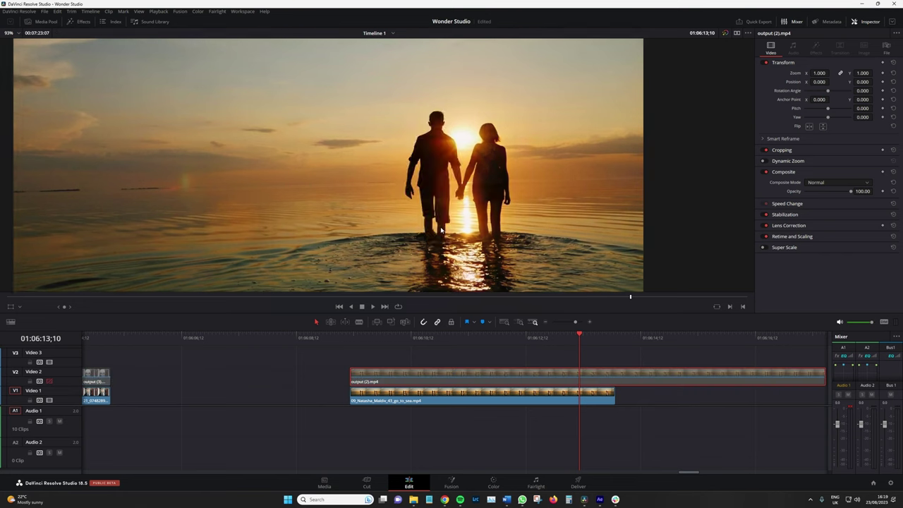
{"action": "key", "text": "d"}
{"action": "left_click", "coordinate": [493, 483]}
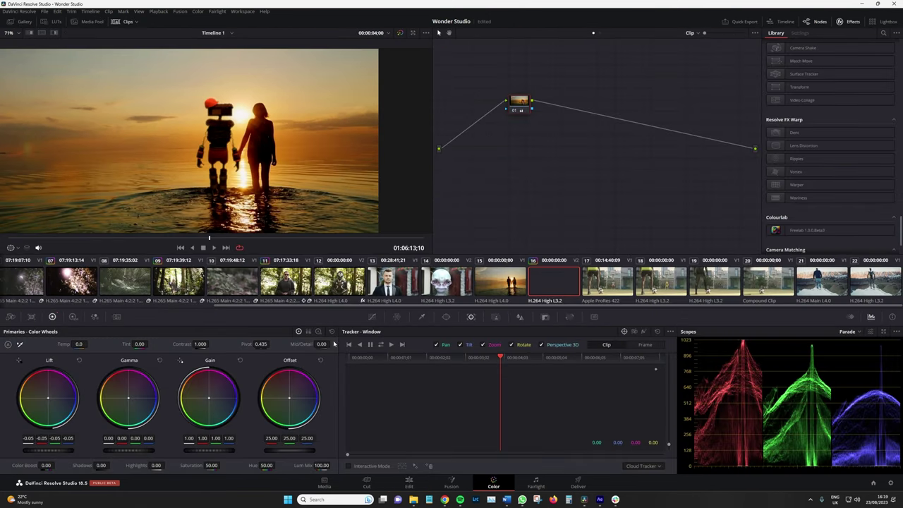
{"action": "left_click", "coordinate": [419, 483]}
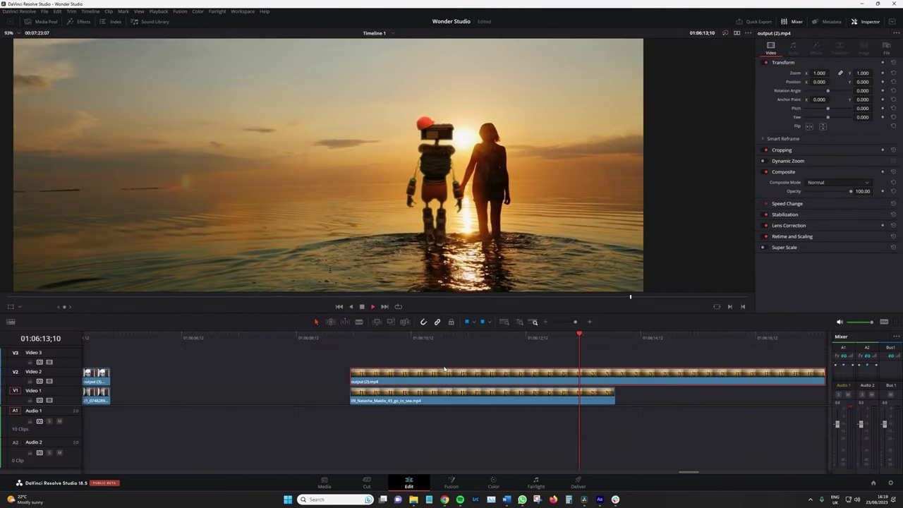
Scrub through the ungraded robot shot and replay it from its start.
{"action": "left_click_drag", "start_coordinate": [353, 338], "coordinate": [459, 344]}
{"action": "scroll", "coordinate": [441, 268], "scroll_direction": "up", "scroll_amount": 2}
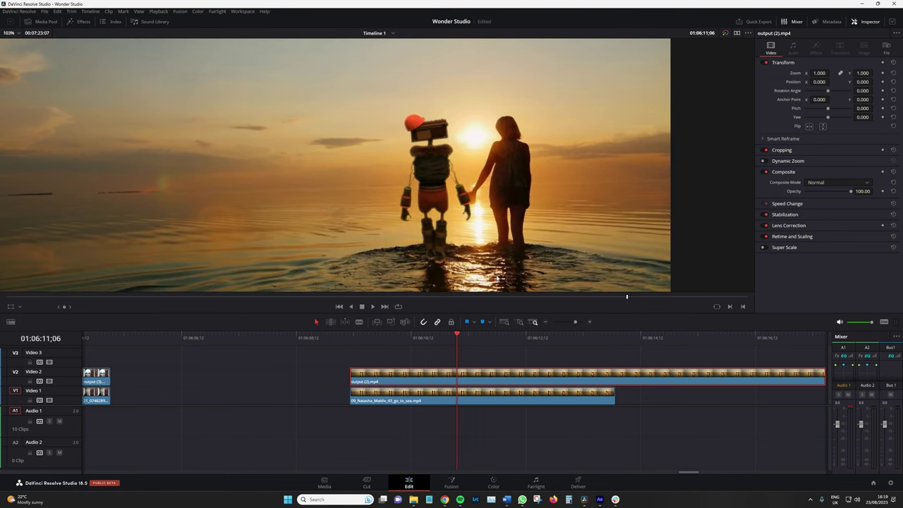
{"action": "left_click", "coordinate": [352, 337]}
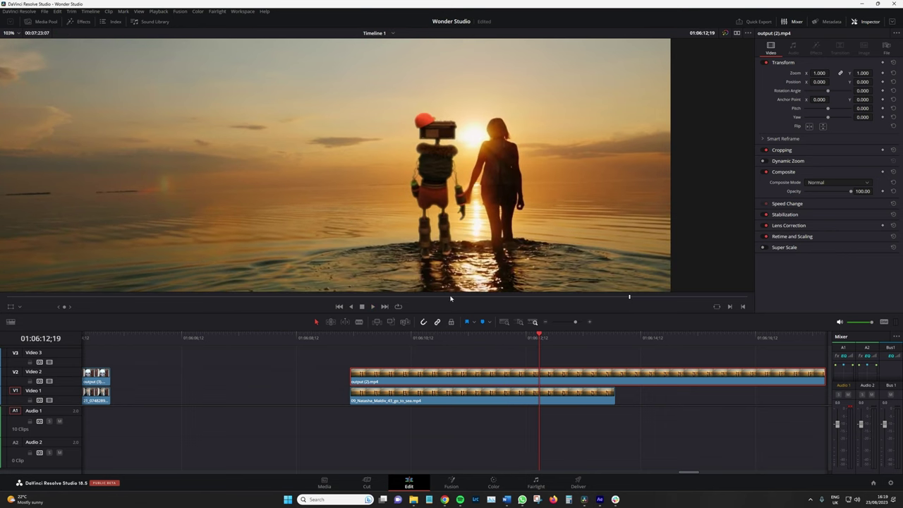
Zoom in on the walking pair at 01:06:12;19 and switch the Video 2 track off and on to compare the silhouettes.
{"action": "scroll", "coordinate": [444, 222], "scroll_direction": "up", "scroll_amount": 2}
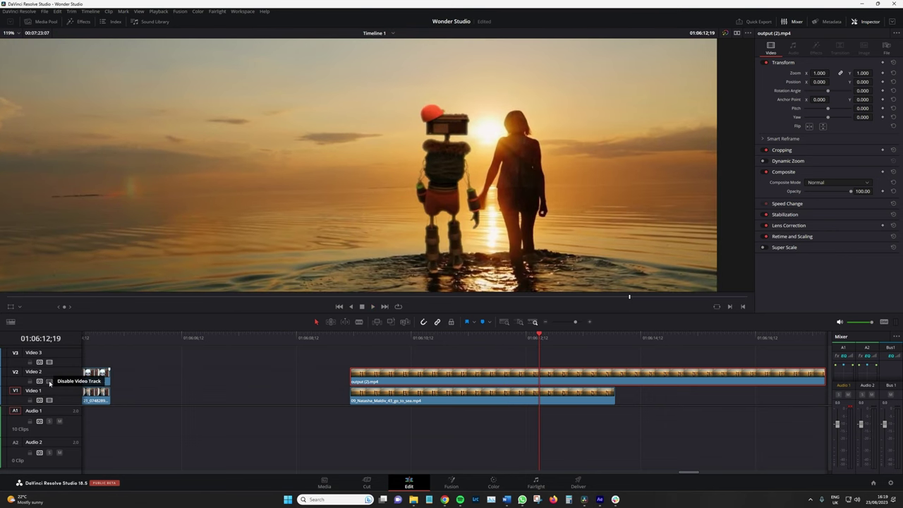
{"action": "left_click", "coordinate": [49, 382]}
{"action": "left_click", "coordinate": [50, 382]}
{"action": "left_click", "coordinate": [49, 382]}
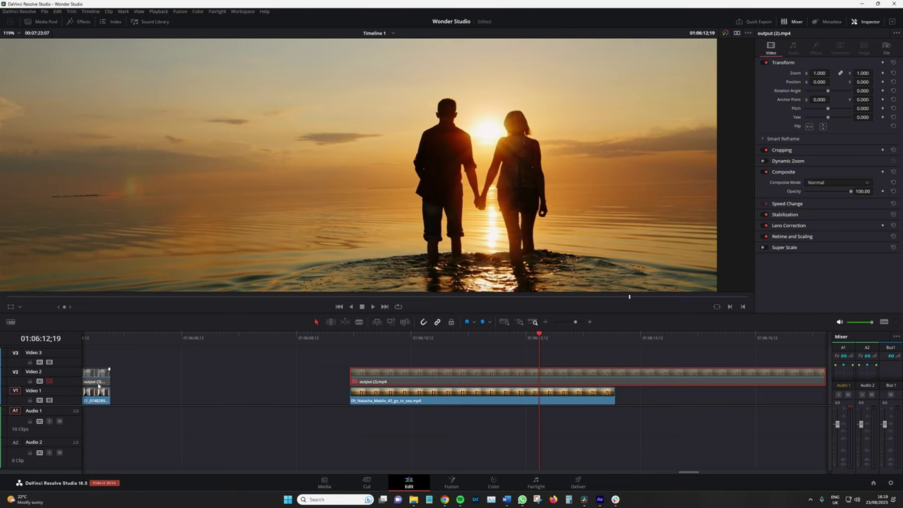
{"action": "left_click", "coordinate": [50, 382]}
Play the robot shot from 01:06:09;26 for about a second, then disable and re-enable output (2).mp4 to compare it with the original.
{"action": "left_click_drag", "start_coordinate": [372, 338], "coordinate": [381, 338]}
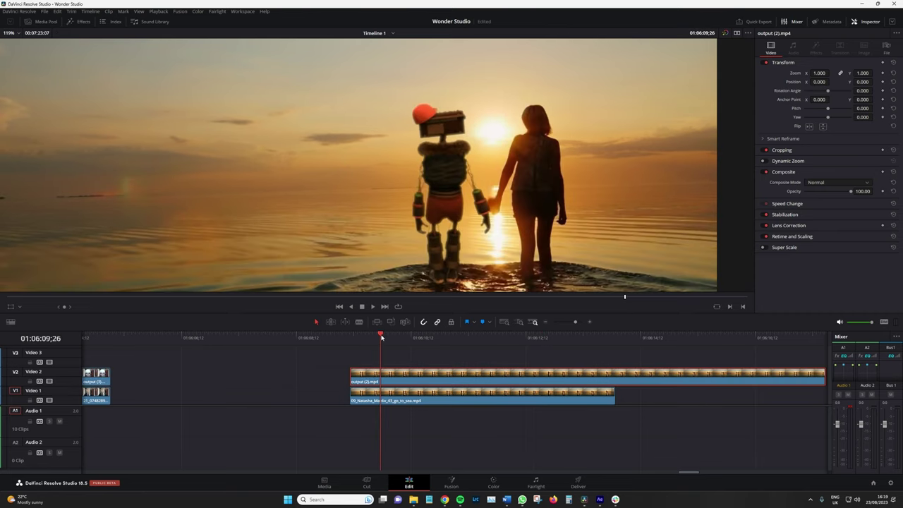
{"action": "key", "text": "space"}
{"action": "key", "text": "space"}
{"action": "key", "text": "d"}
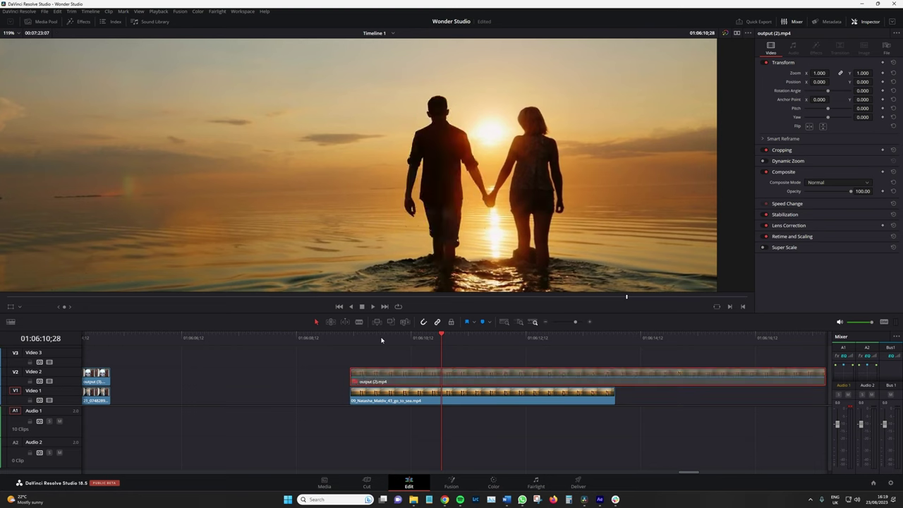
{"action": "key", "text": "d"}
{"action": "scroll", "coordinate": [459, 206], "scroll_direction": "up", "scroll_amount": 2}
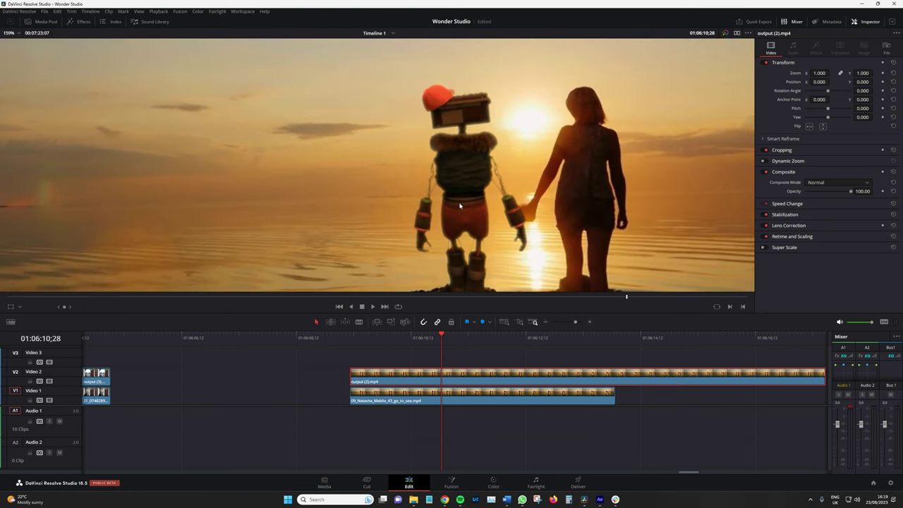
{"action": "key", "text": "d"}
{"action": "key", "text": "d"}
Play the robot's legs and the water in close-up at 259% and return the playhead to 01:06:10;14.
{"action": "scroll", "coordinate": [407, 190], "scroll_direction": "up", "scroll_amount": 1}
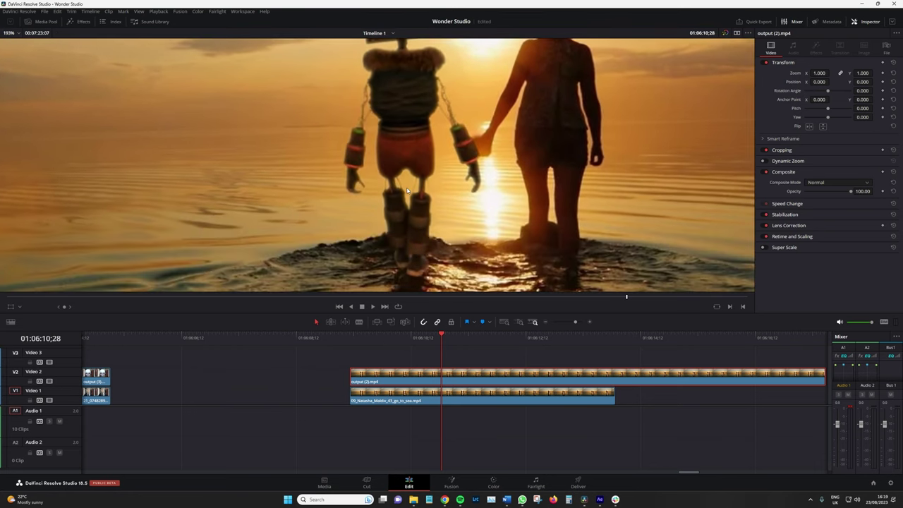
{"action": "scroll", "coordinate": [406, 190], "scroll_direction": "up", "scroll_amount": 2}
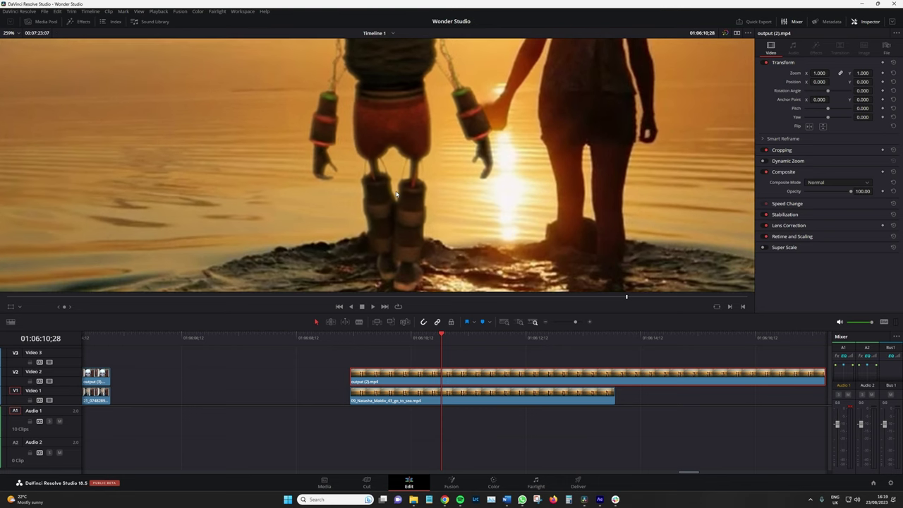
{"action": "key", "text": "space"}
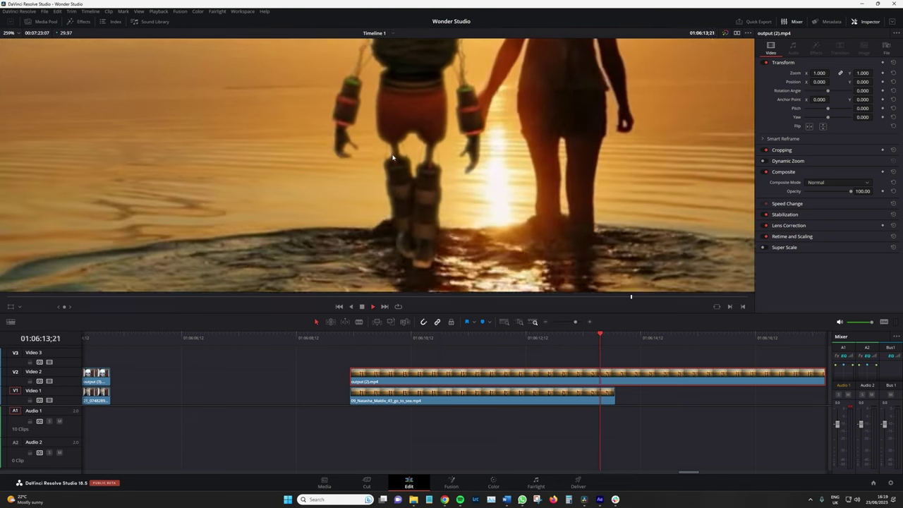
{"action": "key", "text": "space"}
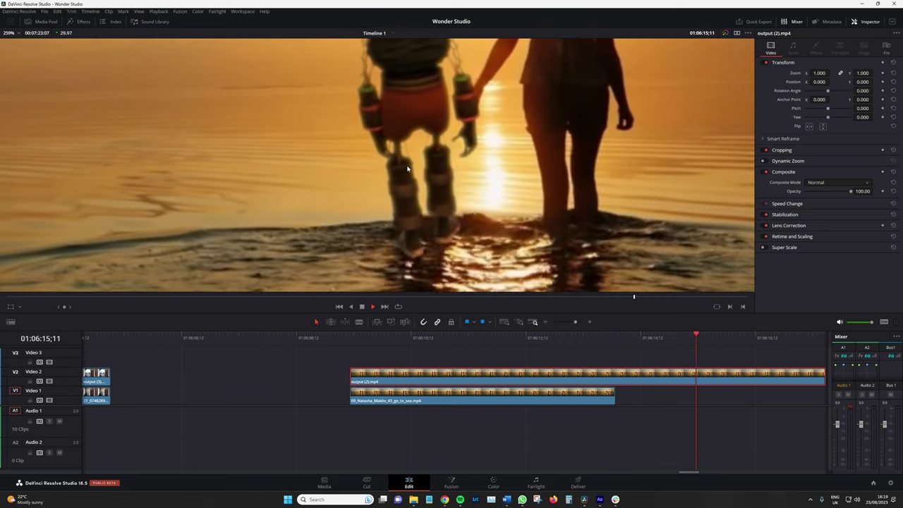
{"action": "key", "text": "space"}
{"action": "left_click", "coordinate": [414, 351]}
{"action": "left_click", "coordinate": [415, 344]}
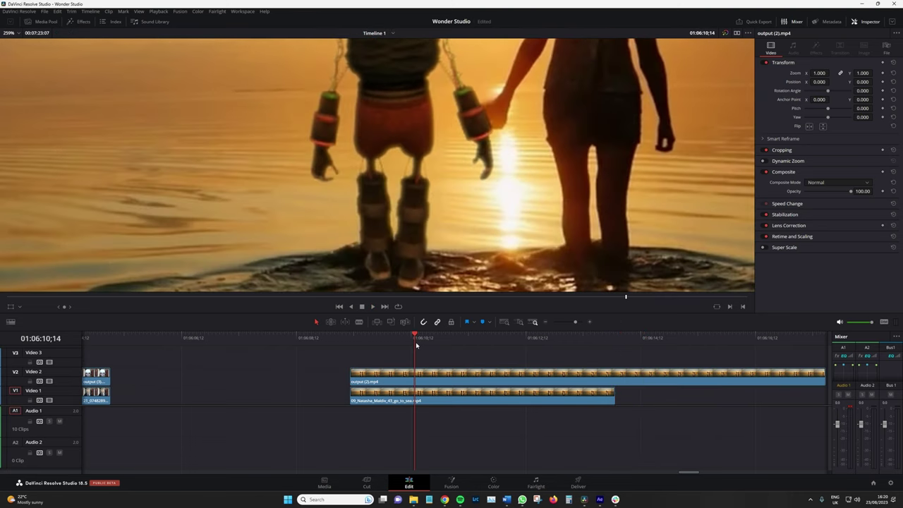
Toggle output (2).mp4 off and on at 01:06:10;14, play the close-up to 01:06:12;04 and disable the clip.
{"action": "left_click", "coordinate": [409, 378]}
{"action": "key", "text": "d"}
{"action": "key", "text": "d"}
{"action": "key", "text": "d"}
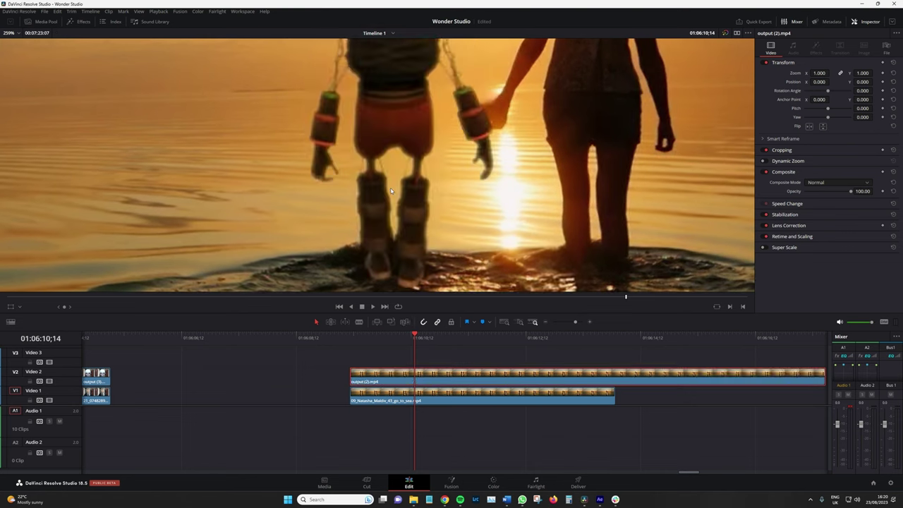
{"action": "key", "text": "d"}
{"action": "key", "text": "space"}
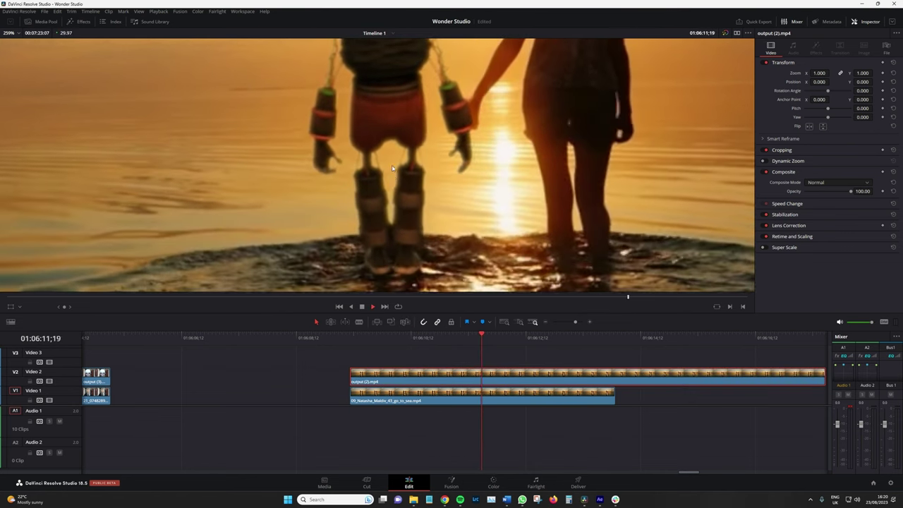
{"action": "key", "text": "d"}
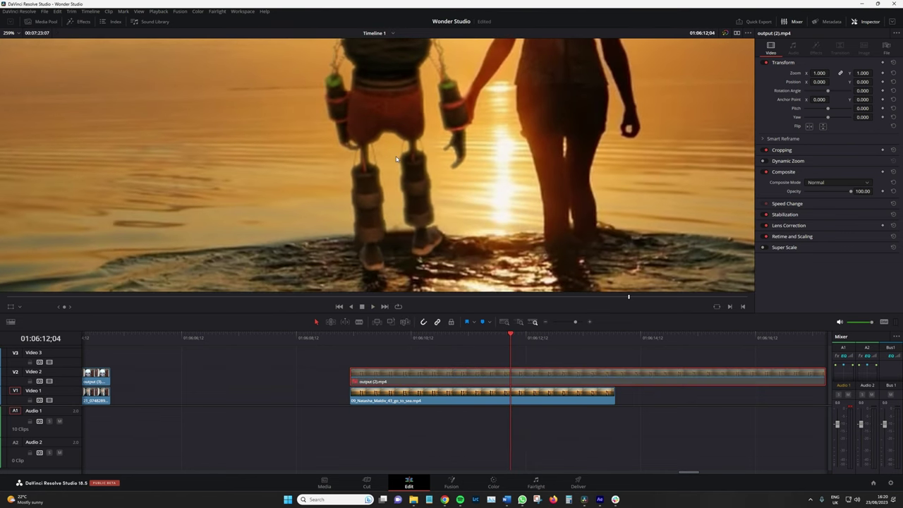
Fit the whole frame in the viewer, play the original walking couple to 01:06:13;25 and re-enable output (2).mp4.
{"action": "scroll", "coordinate": [389, 169], "scroll_direction": "down", "scroll_amount": 4}
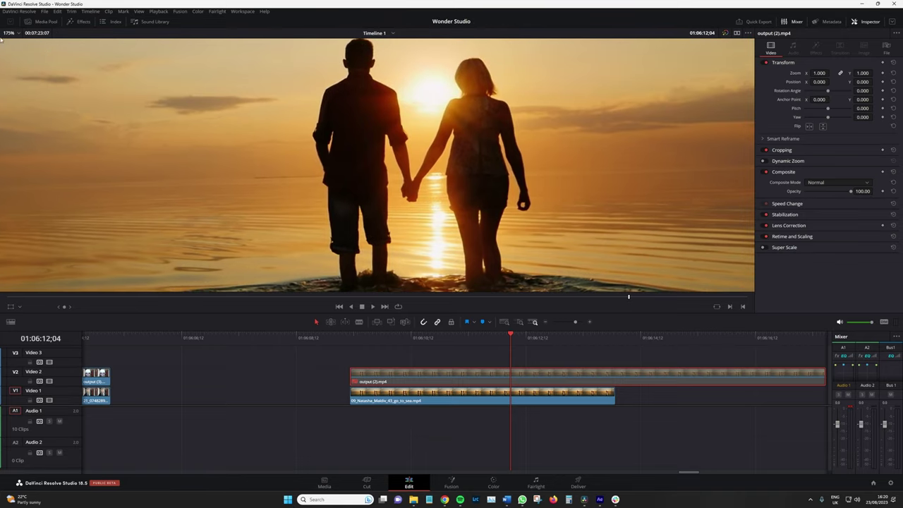
{"action": "left_click", "coordinate": [10, 34]}
{"action": "left_click", "coordinate": [8, 45]}
{"action": "scroll", "coordinate": [404, 238], "scroll_direction": "up", "scroll_amount": 2}
{"action": "key", "text": "space"}
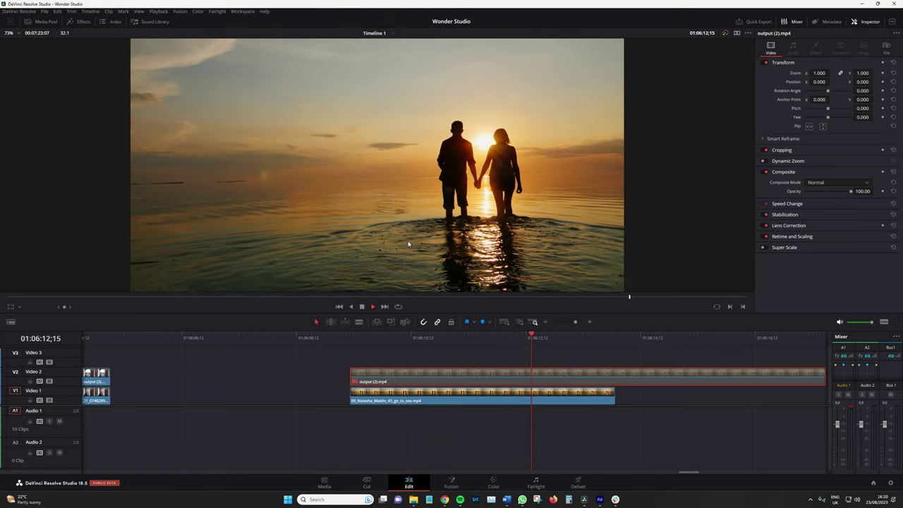
{"action": "key", "text": "d"}
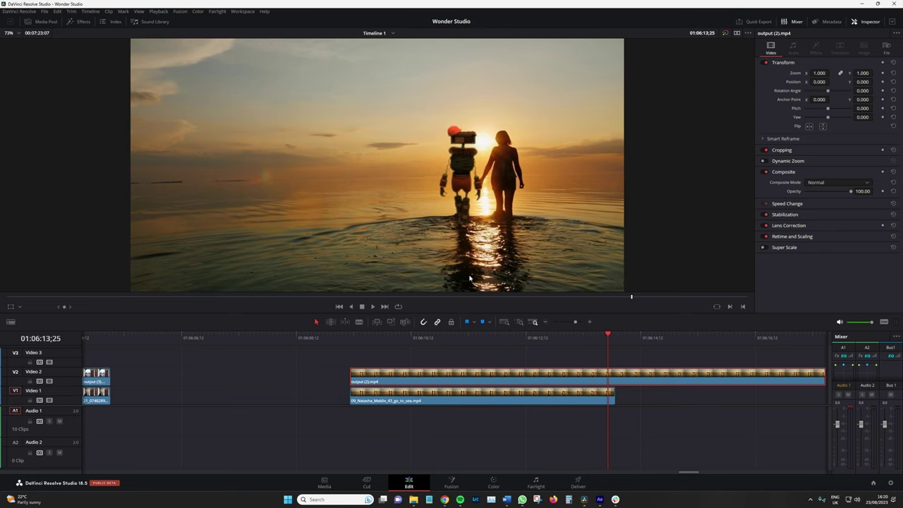
Move output (2).mp4 and its original beach clip earlier together, close behind the output (3).mp4 pair.
{"action": "scroll", "coordinate": [317, 366], "scroll_direction": "down", "scroll_amount": 5, "text": "alt"}
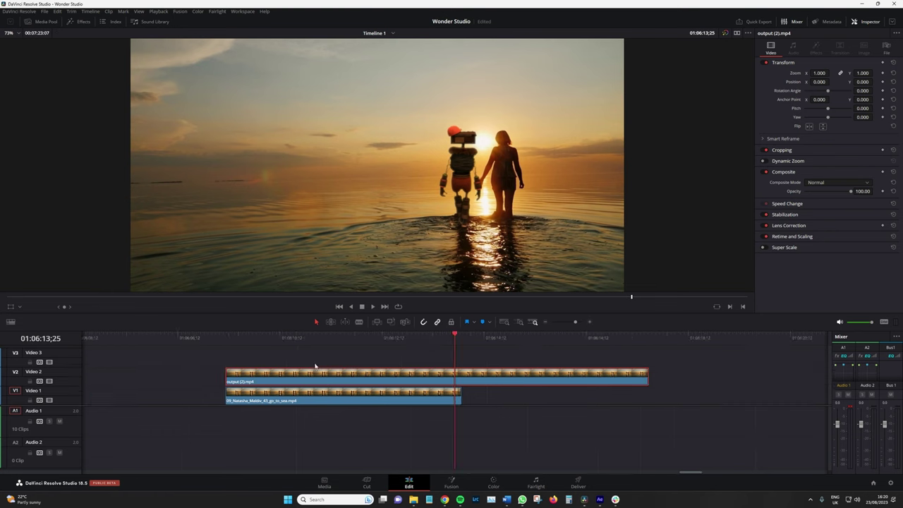
{"action": "left_click_drag", "start_coordinate": [250, 362], "coordinate": [344, 402]}
{"action": "left_click_drag", "start_coordinate": [336, 395], "coordinate": [227, 392]}
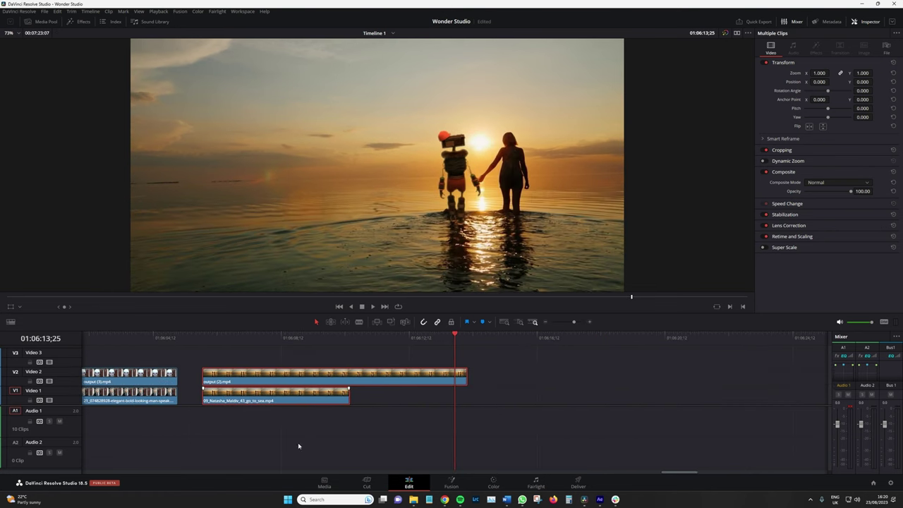
{"action": "scroll", "coordinate": [545, 429], "scroll_direction": "left", "scroll_amount": 3}
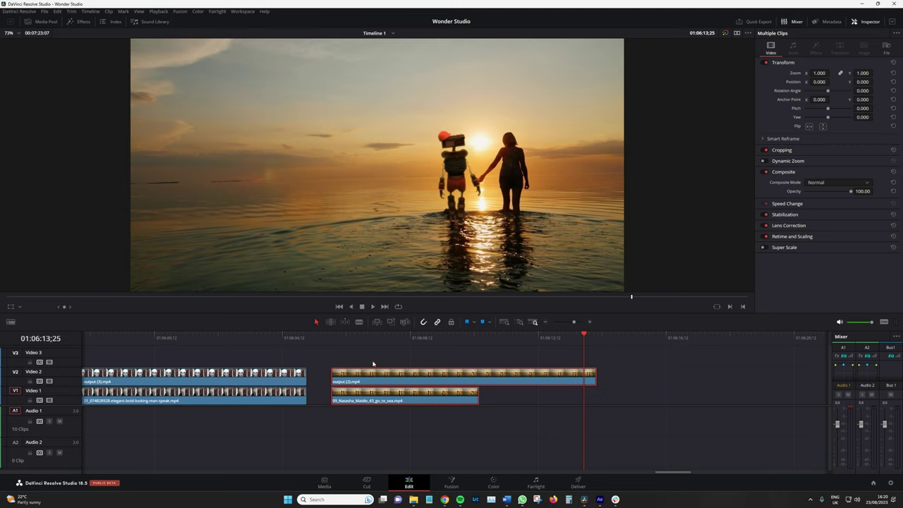
{"action": "mouse_move", "coordinate": [343, 338]}
{"action": "left_mouse_down"}
{"action": "mouse_move", "coordinate": [388, 340]}
{"action": "mouse_move", "coordinate": [348, 345]}
{"action": "left_mouse_up"}
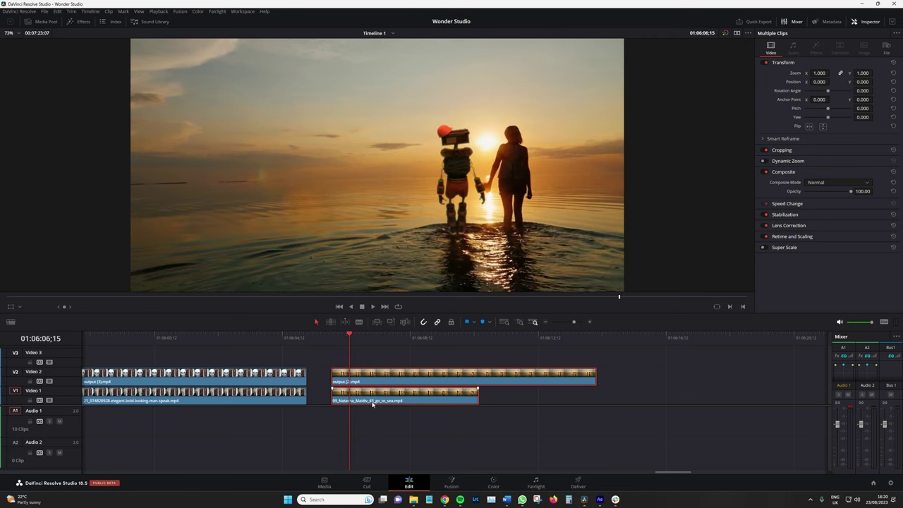
{"action": "left_click_drag", "start_coordinate": [372, 404], "coordinate": [362, 404]}
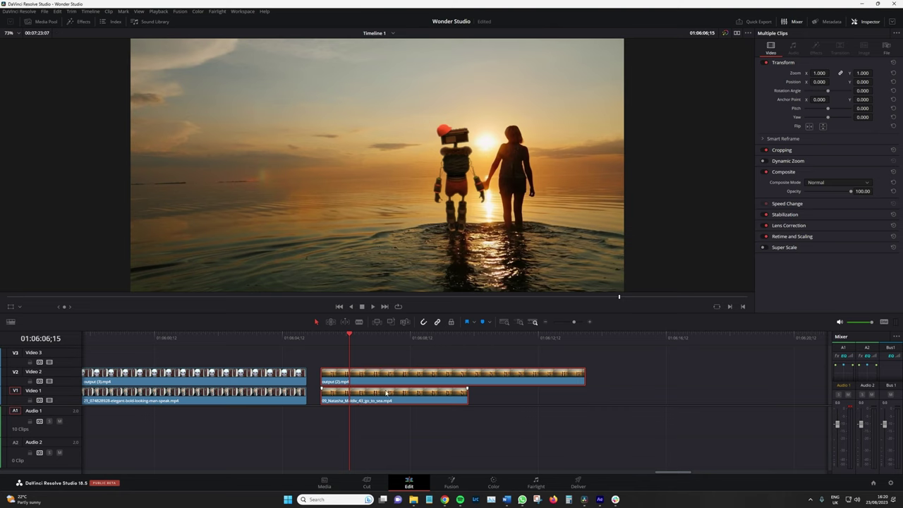
{"action": "scroll", "coordinate": [581, 443], "scroll_direction": "down", "scroll_amount": 3, "text": "alt"}
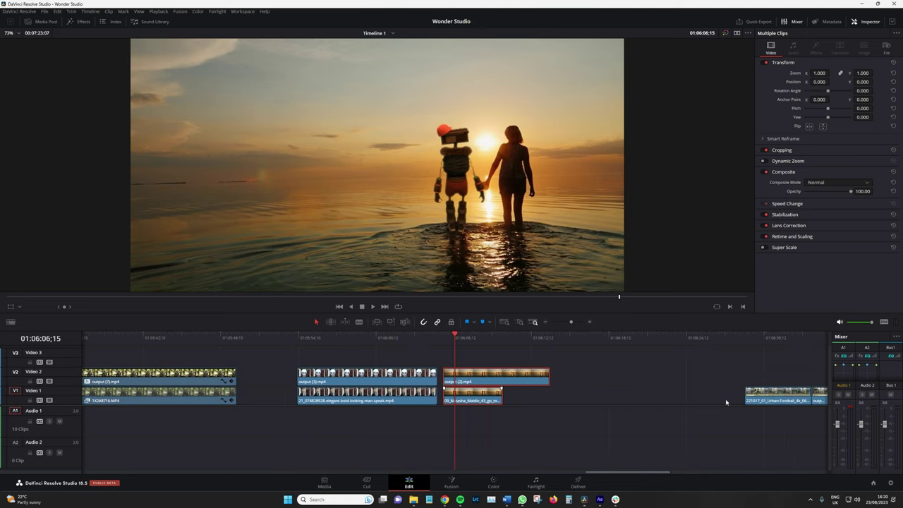
Move the group of football clips earlier to start at 01:06:16;27 and place the playhead at their start.
{"action": "scroll", "coordinate": [636, 387], "scroll_direction": "down", "scroll_amount": 3, "text": "alt"}
{"action": "mouse_move", "coordinate": [550, 373]}
{"action": "left_mouse_down"}
{"action": "mouse_move", "coordinate": [643, 405]}
{"action": "mouse_move", "coordinate": [602, 405]}
{"action": "left_mouse_up"}
{"action": "left_click", "coordinate": [508, 346]}
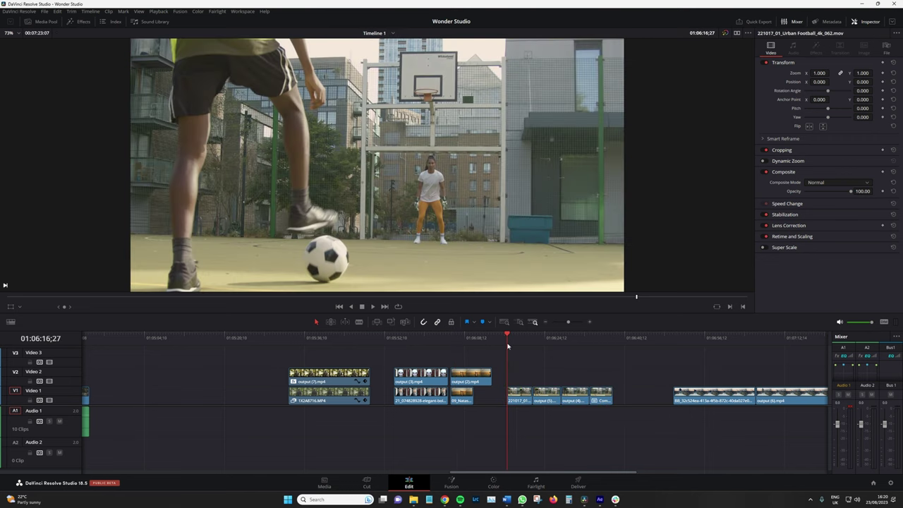
Play the original urban football shot, replaying it from near its start through to 01:06:21;20.
{"action": "key", "text": "space"}
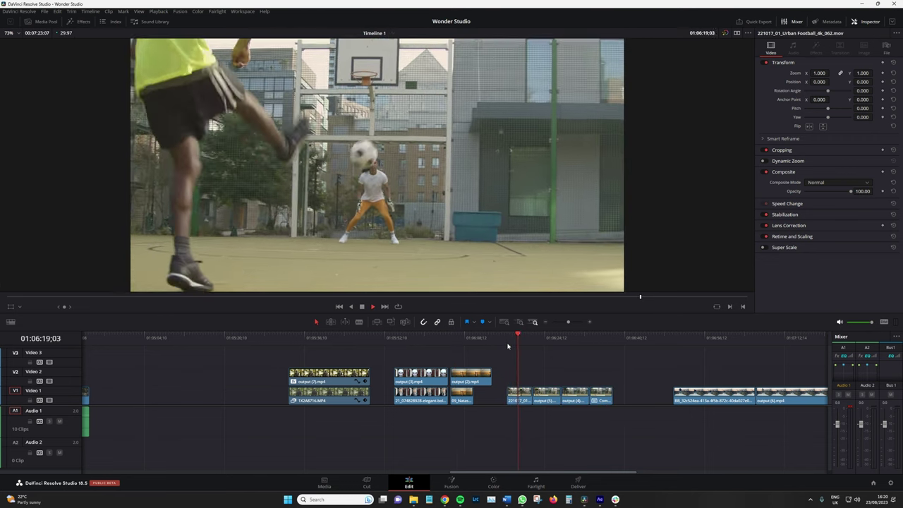
{"action": "key", "text": "space"}
{"action": "scroll", "coordinate": [504, 366], "scroll_direction": "up", "scroll_amount": 3, "text": "alt"}
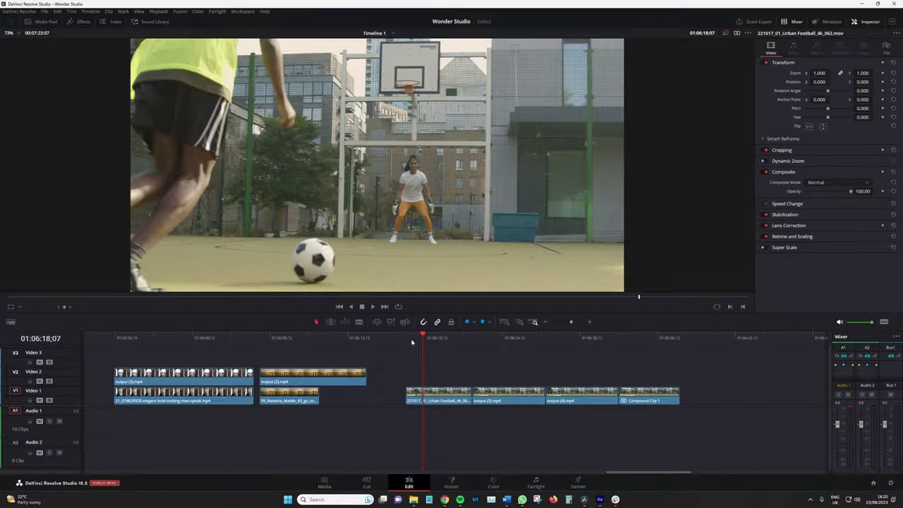
{"action": "left_click", "coordinate": [409, 341]}
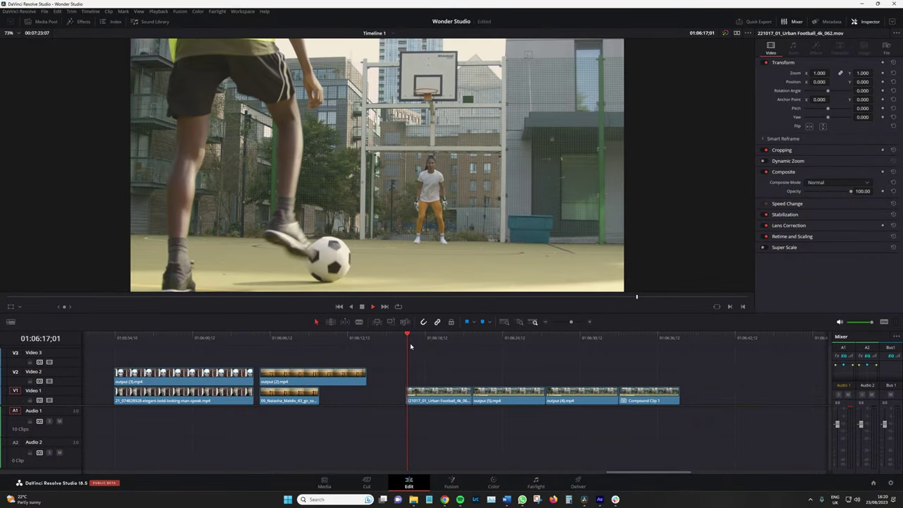
{"action": "scroll", "coordinate": [454, 426], "scroll_direction": "up", "scroll_amount": 3, "text": "alt"}
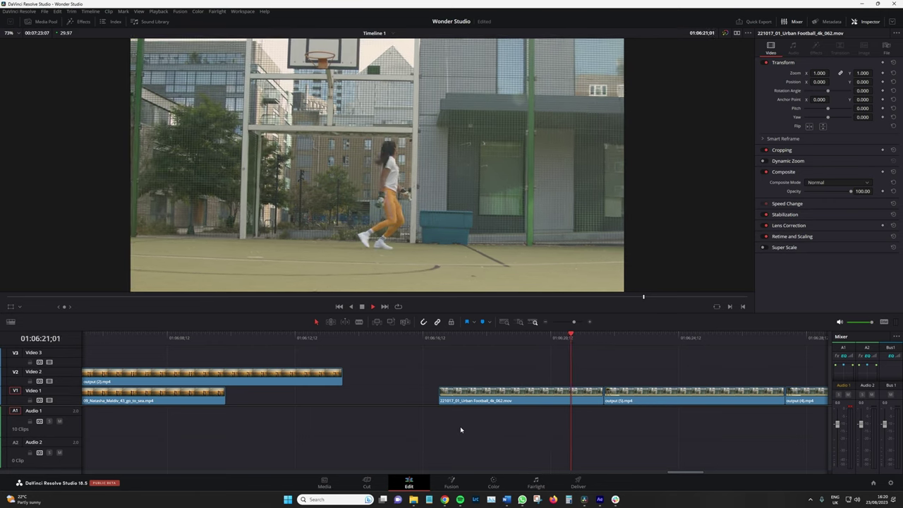
{"action": "key", "text": "space"}
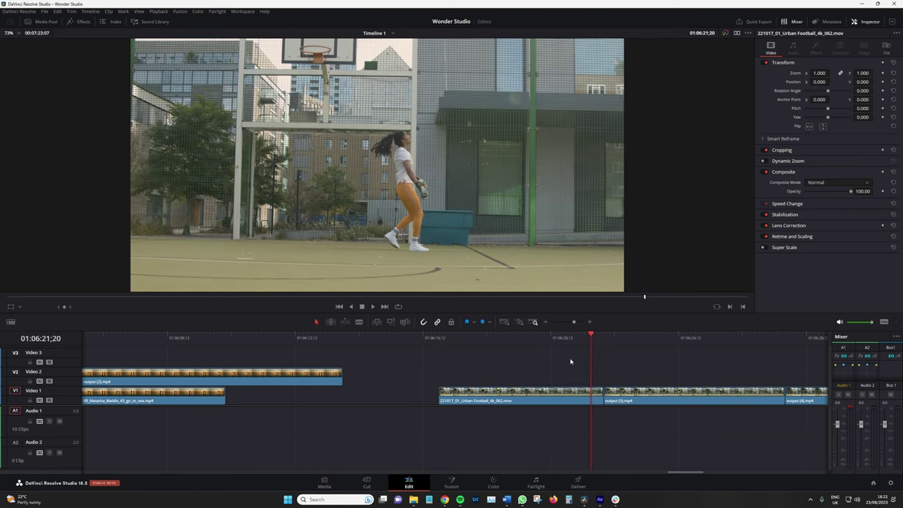
Play on into output (5).mp4 and replay the crash-dummy render from 01:06:22;02 to 01:06:27;09.
{"action": "key", "text": "space"}
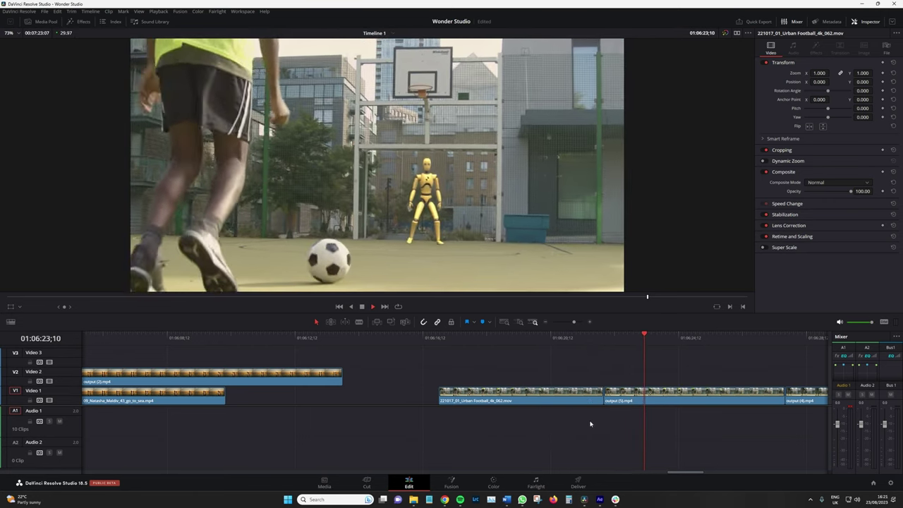
{"action": "key", "text": "space"}
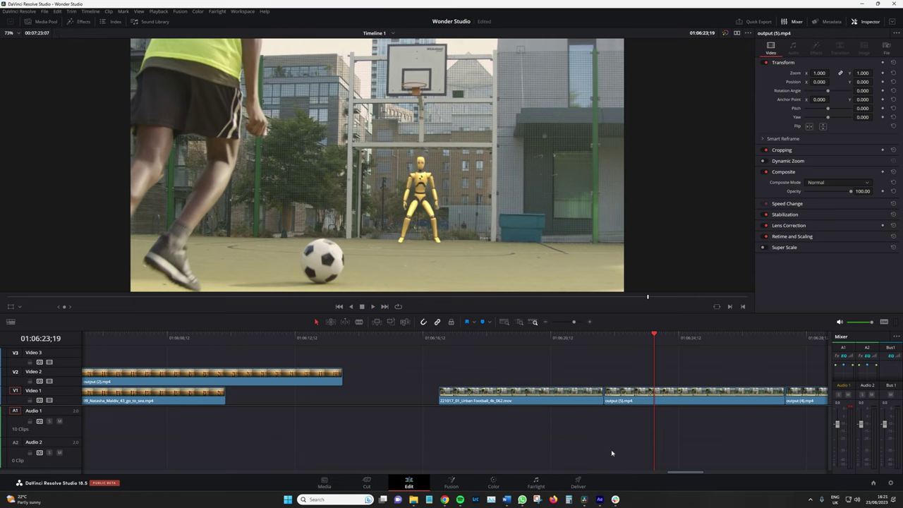
{"action": "left_click_drag", "start_coordinate": [675, 475], "coordinate": [679, 475]}
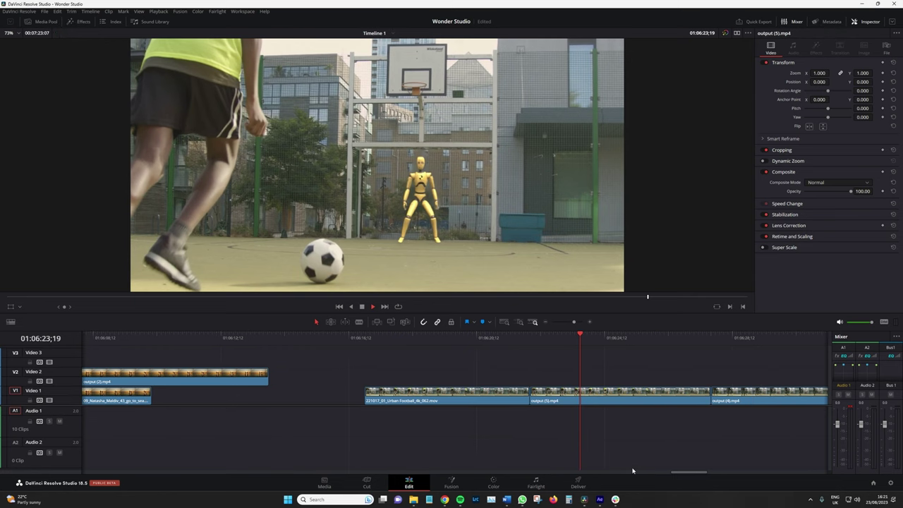
{"action": "key", "text": "space"}
{"action": "left_click_drag", "start_coordinate": [578, 340], "coordinate": [533, 348]}
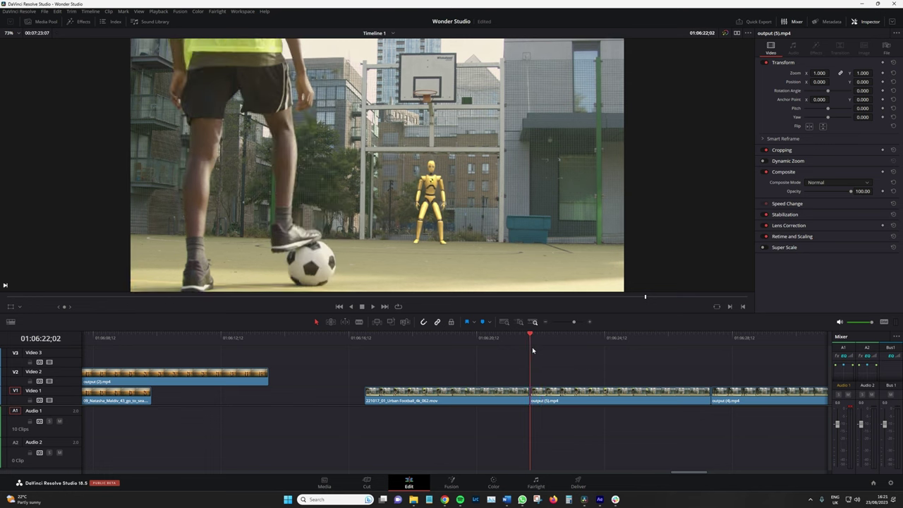
{"action": "key", "text": "space"}
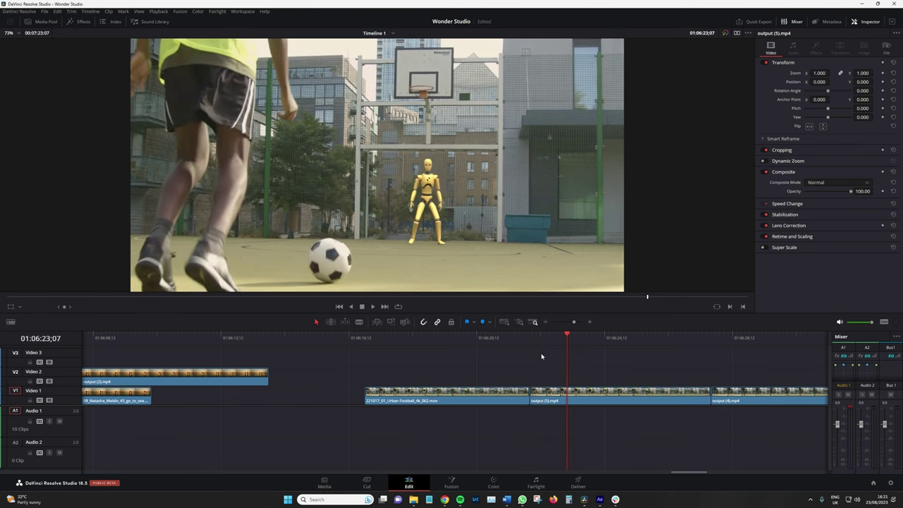
{"action": "key", "text": "space"}
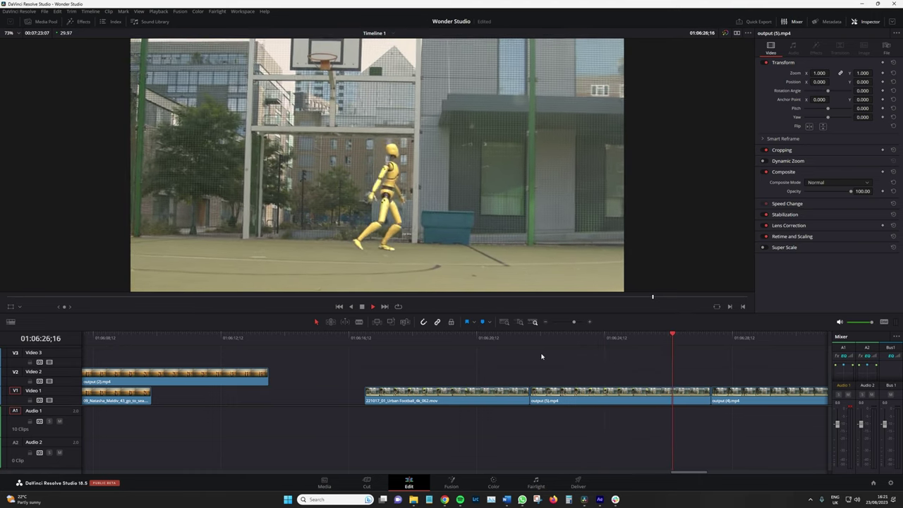
{"action": "key", "text": "space"}
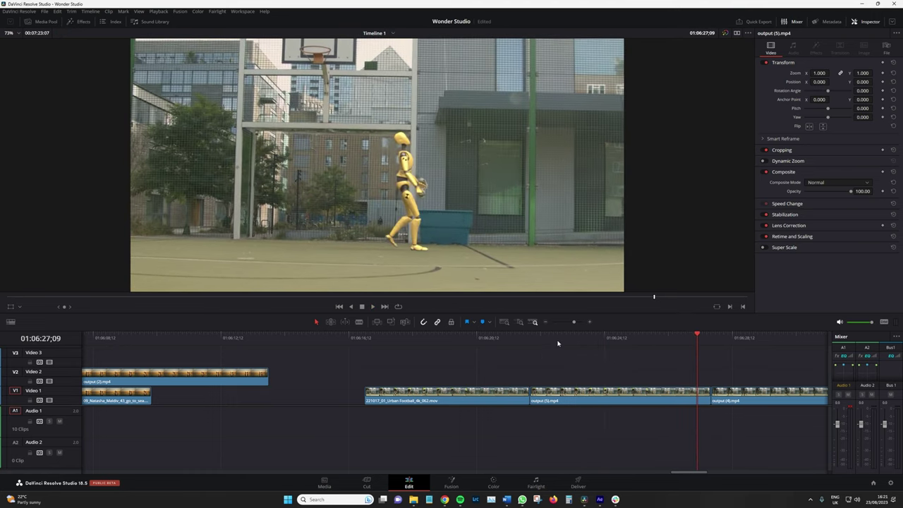
Zoom the viewer to 159% on the crash-dummy goalkeeper at 01:06:23;22 and play to 01:06:24;15.
{"action": "left_click_drag", "start_coordinate": [558, 343], "coordinate": [583, 343]}
{"action": "scroll", "coordinate": [438, 210], "scroll_direction": "up", "scroll_amount": 3}
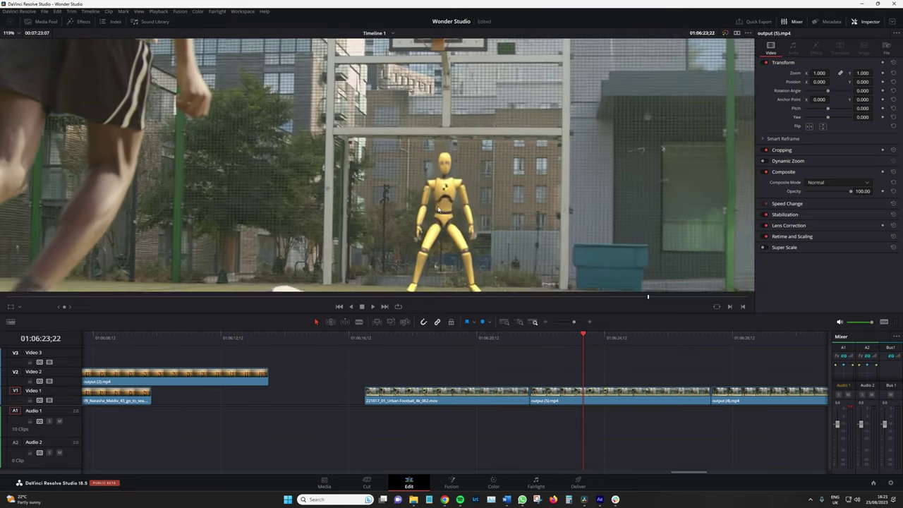
{"action": "scroll", "coordinate": [438, 209], "scroll_direction": "up", "scroll_amount": 2}
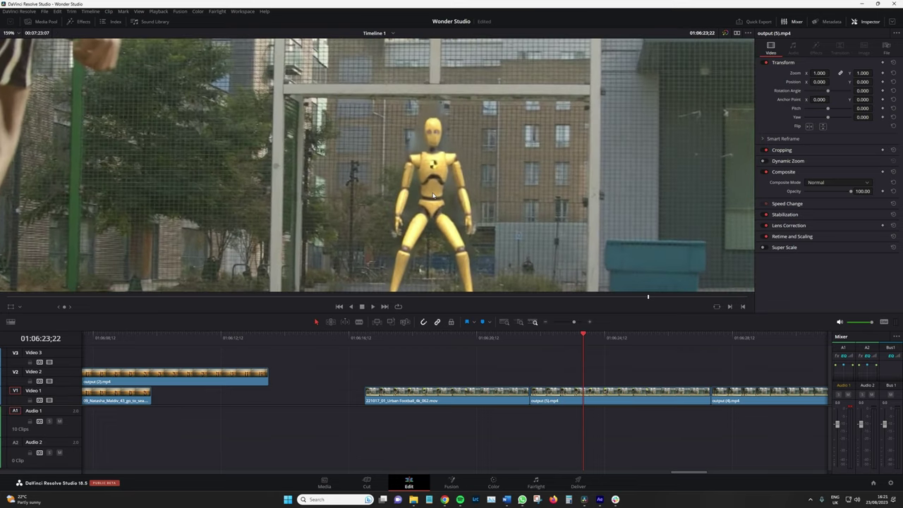
{"action": "key", "text": "space"}
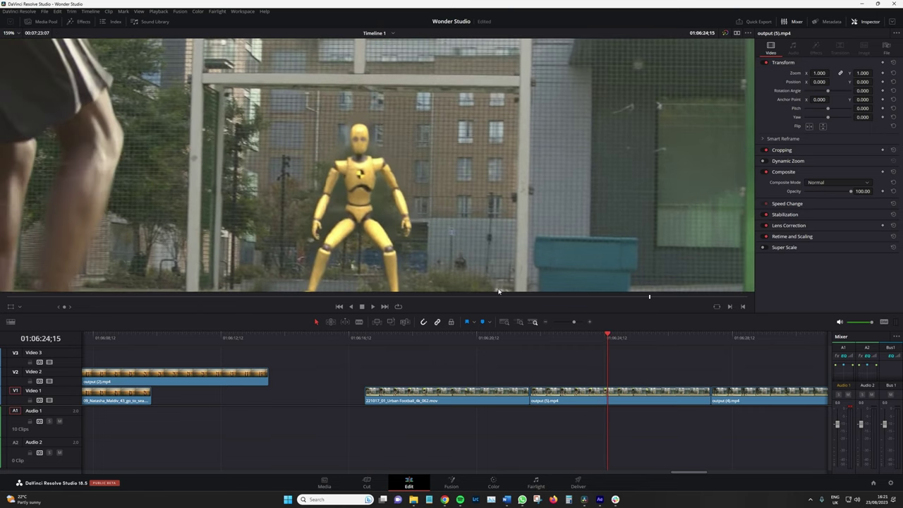
Stack output (5).mp4 on Video 2 above the original football clip and toggle it at 01:06:18;28 to compare them.
{"action": "left_click_drag", "start_coordinate": [571, 399], "coordinate": [405, 379]}
{"action": "left_click", "coordinate": [430, 372]}
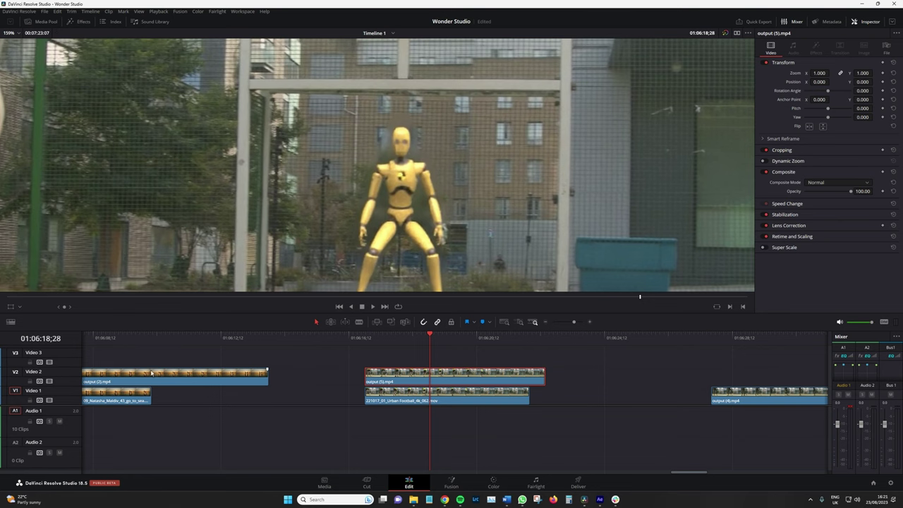
{"action": "key", "text": "d"}
Shift output (5).mp4 earlier so its end aligns with the original football clip's end, and toggle it to check the sync.
{"action": "key", "text": "d"}
{"action": "key", "text": "d"}
{"action": "left_click_drag", "start_coordinate": [425, 379], "coordinate": [405, 379]}
{"action": "key", "text": "d"}
{"action": "key", "text": "d"}
{"action": "key", "text": "d"}
Cut output (5).mp4 at 01:06:16;27 and delete the part before the original football clip's start.
{"action": "key", "text": "b"}
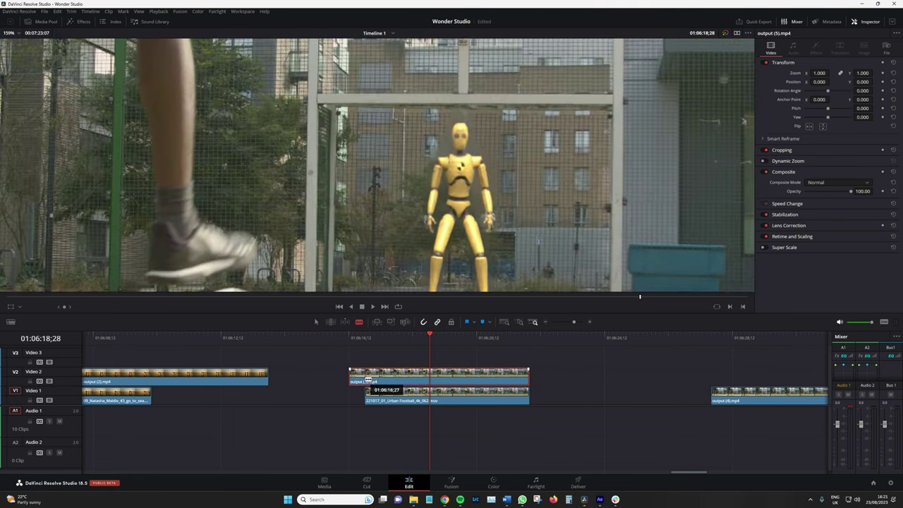
{"action": "left_click", "coordinate": [368, 379]}
{"action": "key", "text": "a"}
{"action": "left_click", "coordinate": [358, 379]}
{"action": "key", "text": "BackSpace"}
Zoom in to 175% on the goalkeeper and repeatedly disable and enable output (5).mp4 to compare the dummy with the original.
{"action": "left_click", "coordinate": [398, 383]}
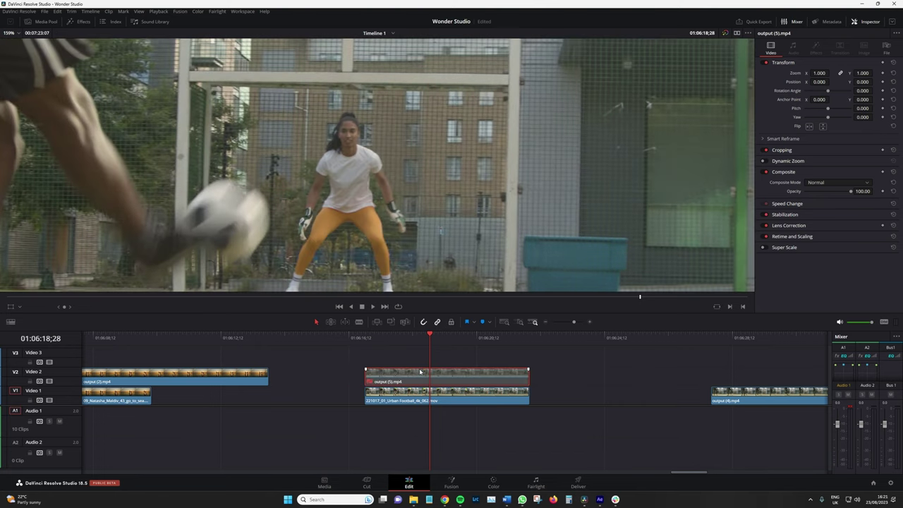
{"action": "key", "text": "d"}
{"action": "key", "text": "d"}
{"action": "key", "text": "d"}
{"action": "key", "text": "d"}
{"action": "scroll", "coordinate": [373, 212], "scroll_direction": "up", "scroll_amount": 1}
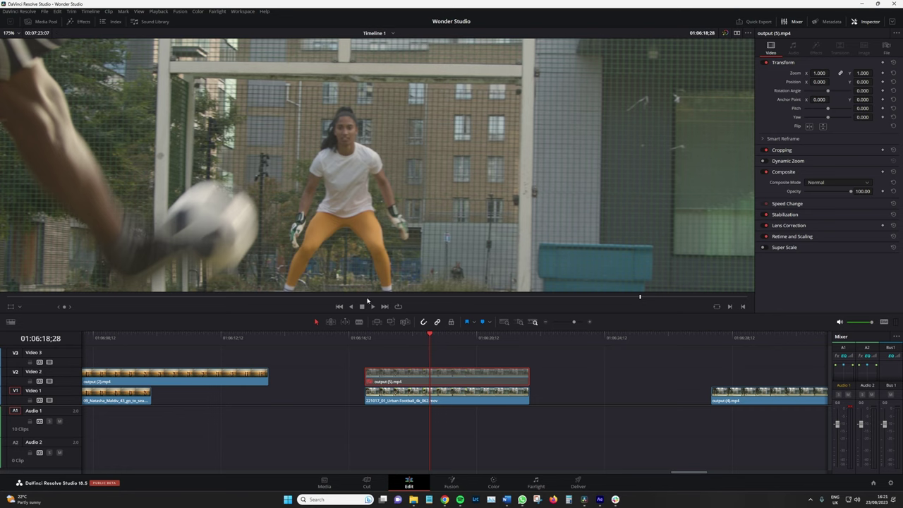
{"action": "key", "text": "d"}
{"action": "key", "text": "d"}
{"action": "key", "text": "d"}
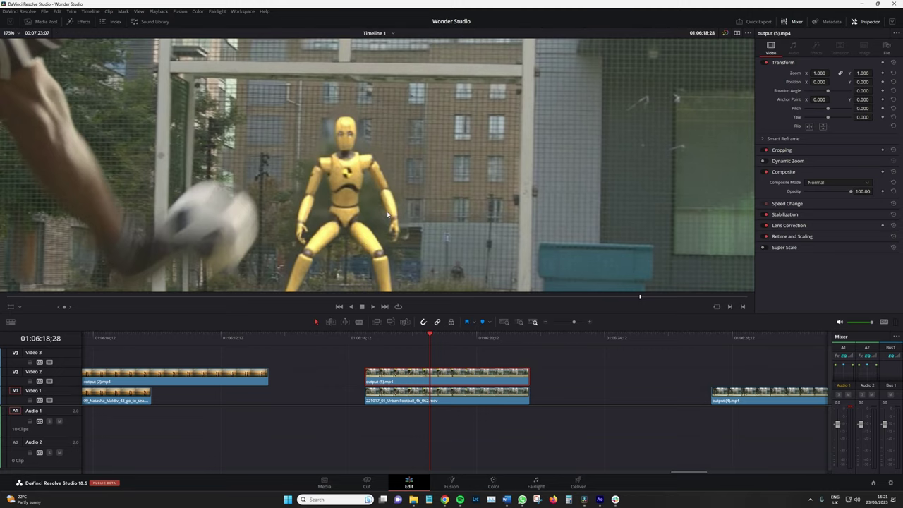
{"action": "key", "text": "d"}
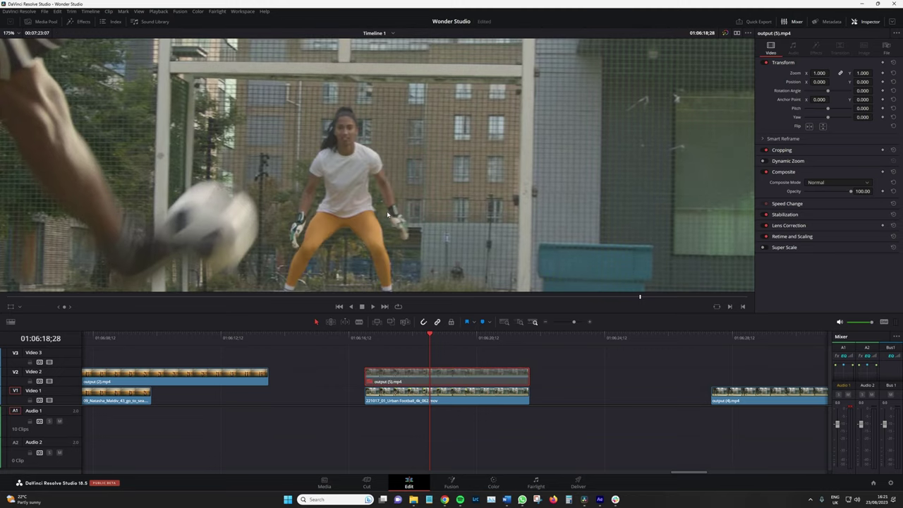
{"action": "key", "text": "d"}
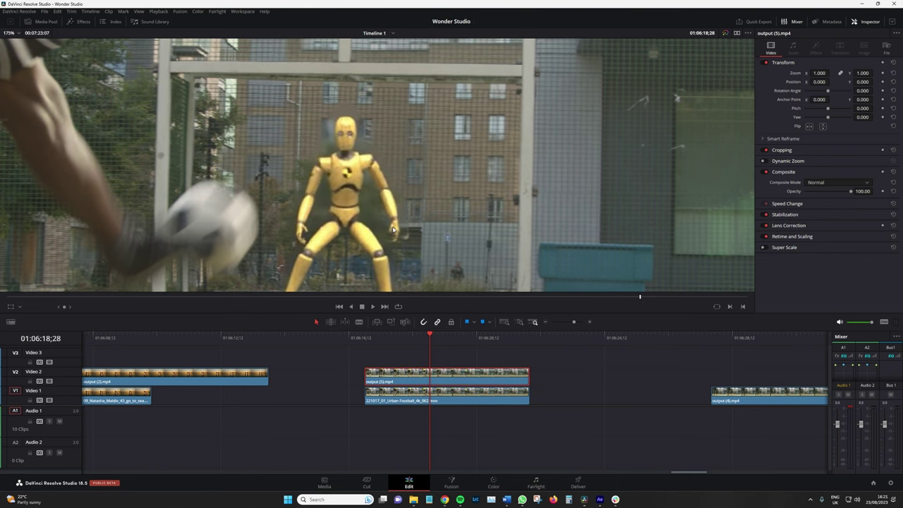
Play and step through output (5).mp4 from 01:06:18;28 across the kick and save to review the dummy goalkeeper's motion.
{"action": "key", "text": "space"}
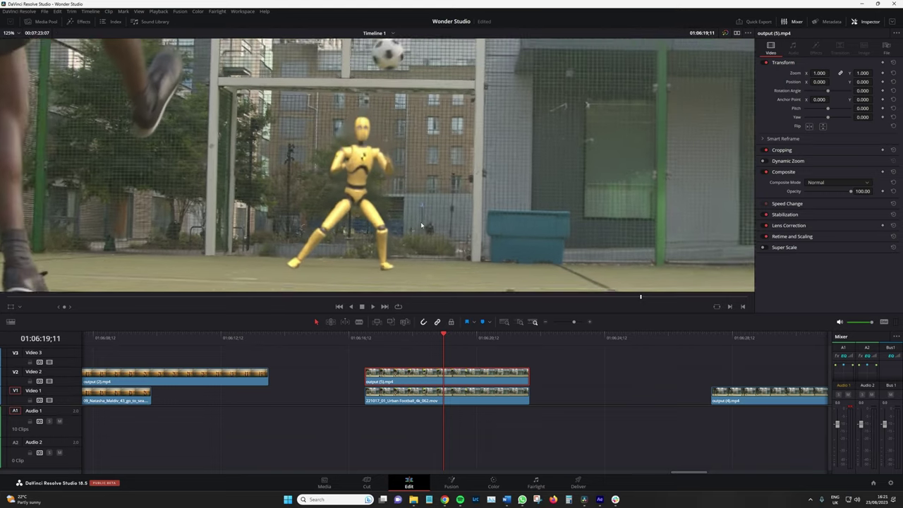
{"action": "key", "text": "space"}
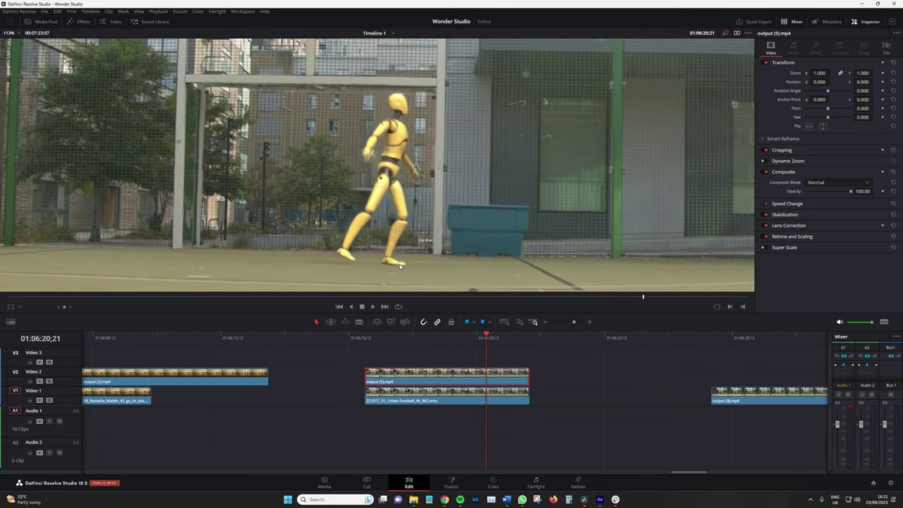
{"action": "left_click", "coordinate": [384, 338]}
{"action": "key", "text": "space"}
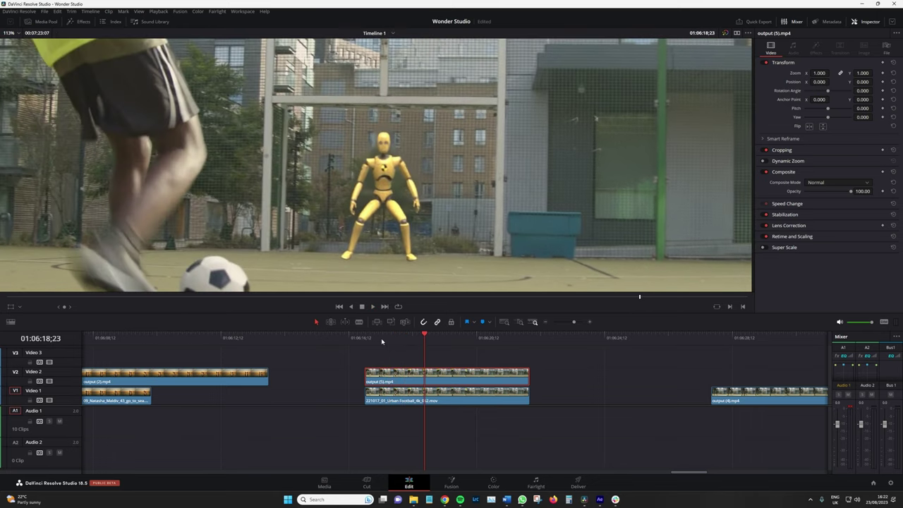
{"action": "left_click_drag", "start_coordinate": [461, 344], "coordinate": [419, 342]}
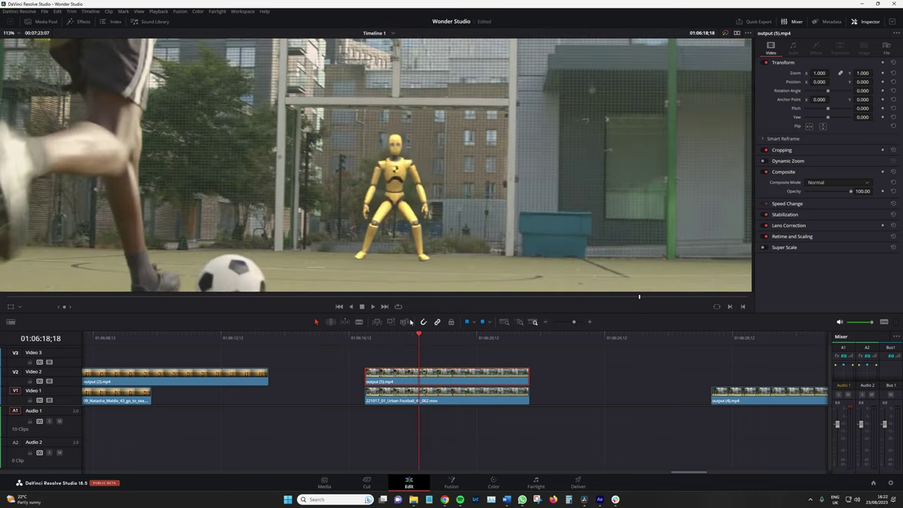
{"action": "key", "text": "Right"}
{"action": "key", "text": "Right"}
{"action": "key", "text": "Right"}
{"action": "key", "text": "Right"}
{"action": "key", "text": "Right"}
{"action": "key", "text": "Right"}
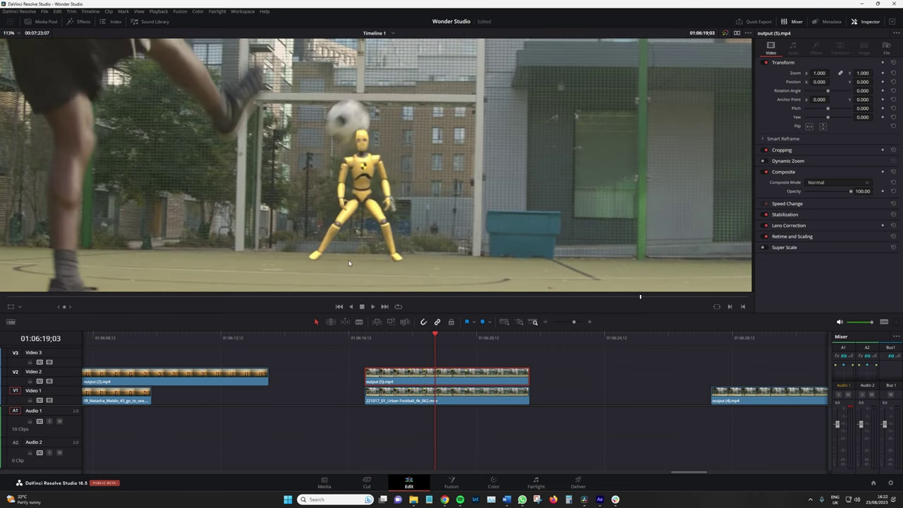
{"action": "scroll", "coordinate": [395, 276], "scroll_direction": "down", "scroll_amount": 3}
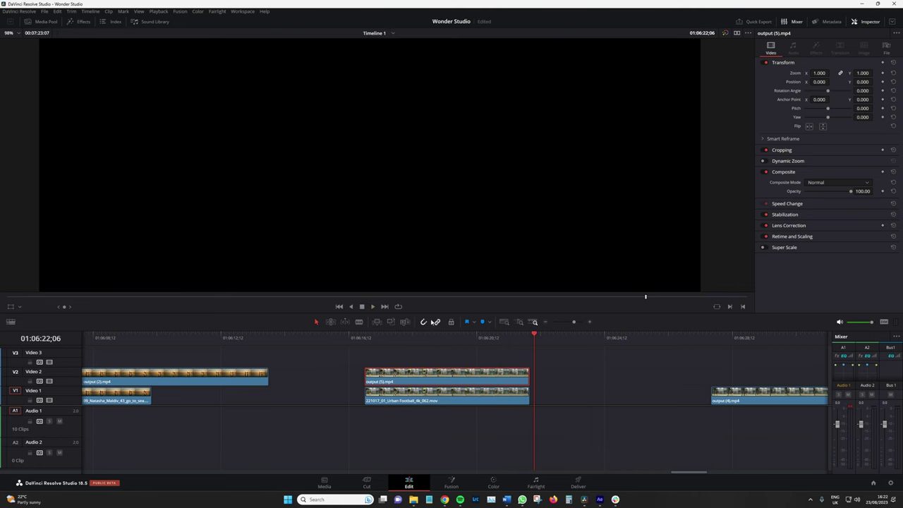
Toggle output (5).mp4 at 01:06:18;10 and play the original football clip underneath to compare the goalkeeper's movement.
{"action": "left_click_drag", "start_coordinate": [417, 339], "coordinate": [397, 341]}
{"action": "key", "text": "d"}
{"action": "key", "text": "d"}
{"action": "key", "text": "d"}
{"action": "key", "text": "d"}
{"action": "key", "text": "d"}
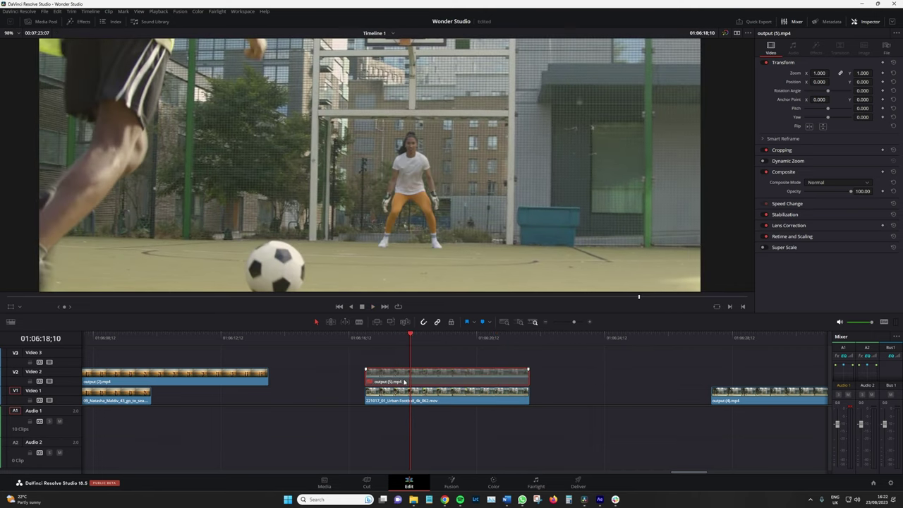
{"action": "key", "text": "space"}
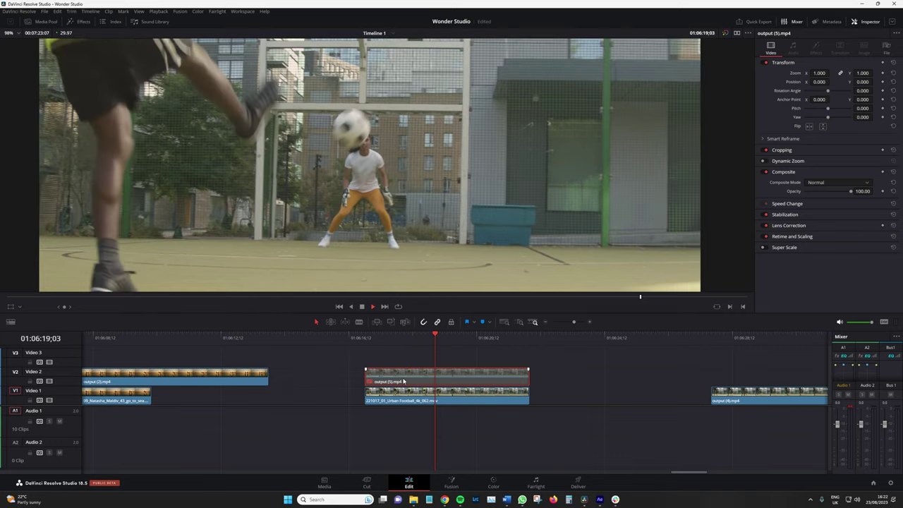
{"action": "key", "text": "d"}
{"action": "key", "text": "space"}
{"action": "scroll", "coordinate": [382, 194], "scroll_direction": "down", "scroll_amount": 1}
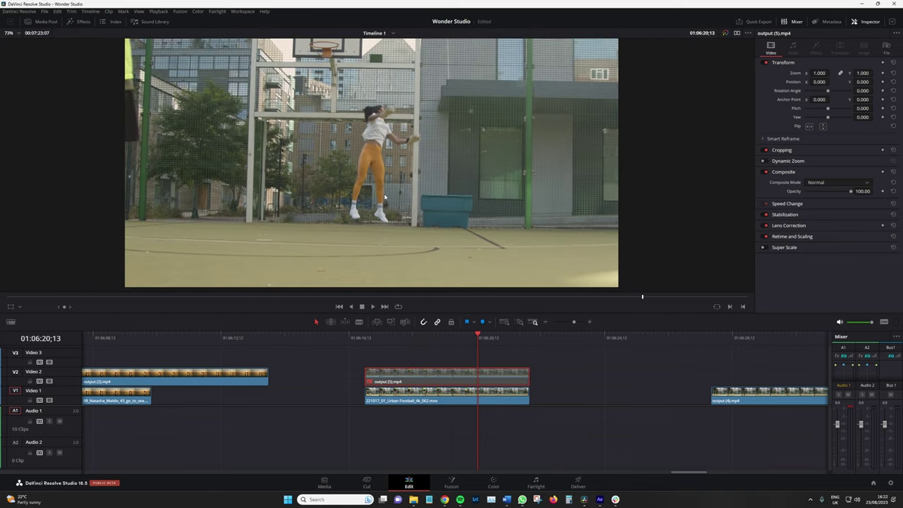
Replace output (5).mp4 on Video 2 with output (4).mp4, aligned with the original football clip's start, and go to 01:06:18;01.
{"action": "middle_click_drag", "start_coordinate": [382, 194], "coordinate": [410, 219]}
{"action": "scroll", "coordinate": [479, 374], "scroll_direction": "down", "scroll_amount": 2, "text": "alt"}
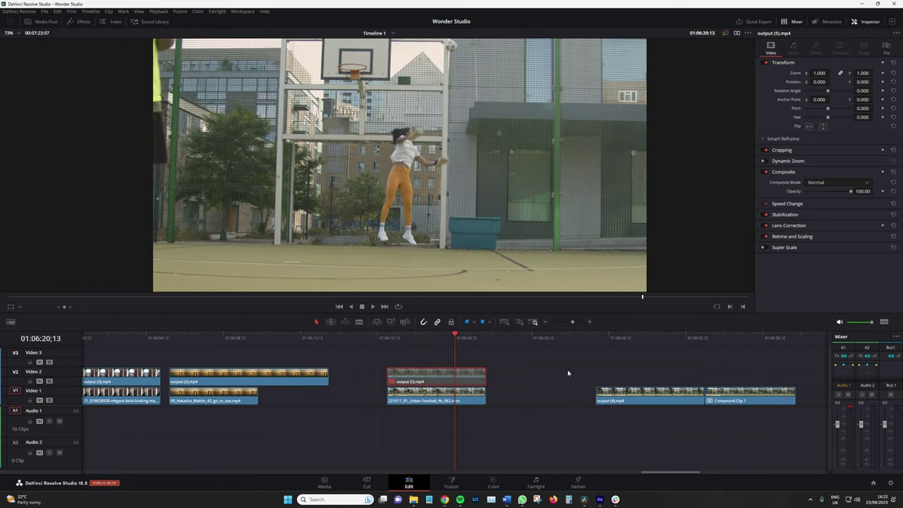
{"action": "left_click_drag", "start_coordinate": [614, 394], "coordinate": [388, 379]}
{"action": "mouse_move", "coordinate": [398, 341]}
{"action": "left_mouse_down"}
{"action": "mouse_move", "coordinate": [419, 346]}
{"action": "mouse_move", "coordinate": [408, 346]}
{"action": "left_mouse_up"}
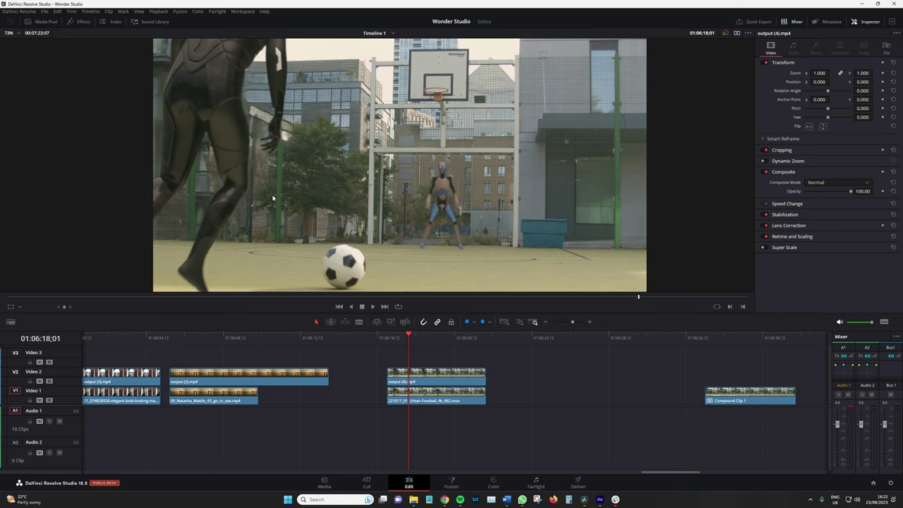
Play output (4).mp4 through the run-up from 01:06:18;01 to 01:06:18;25 to review both replaced characters.
{"action": "key", "text": "space"}
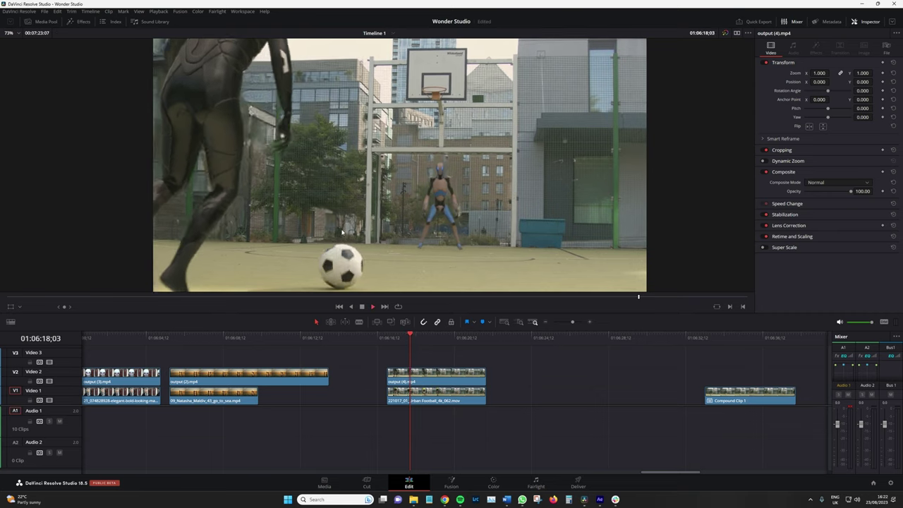
{"action": "key", "text": "space"}
{"action": "left_click_drag", "start_coordinate": [424, 337], "coordinate": [413, 342]}
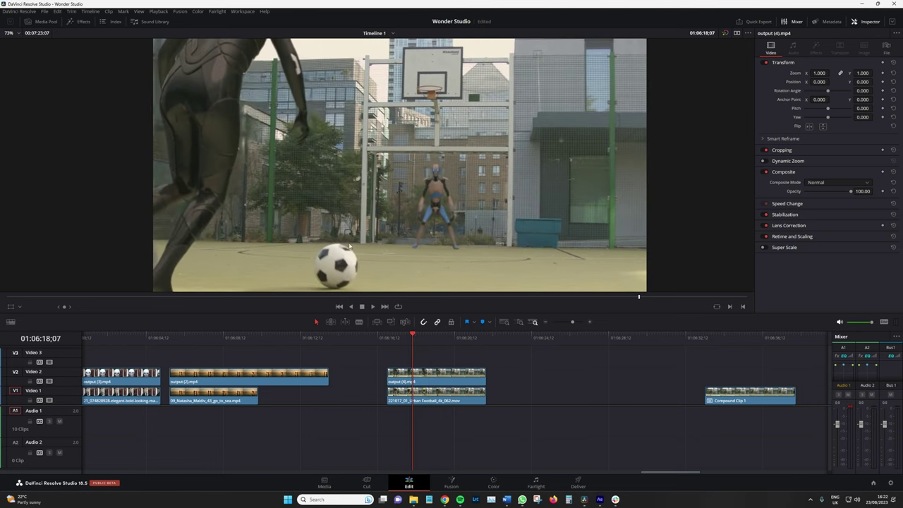
{"action": "key", "text": "space"}
Disable and re-enable output (4).mp4 at 01:06:18;25 to compare it with the original, and replay the kick.
{"action": "key", "text": "space"}
{"action": "left_click", "coordinate": [442, 374]}
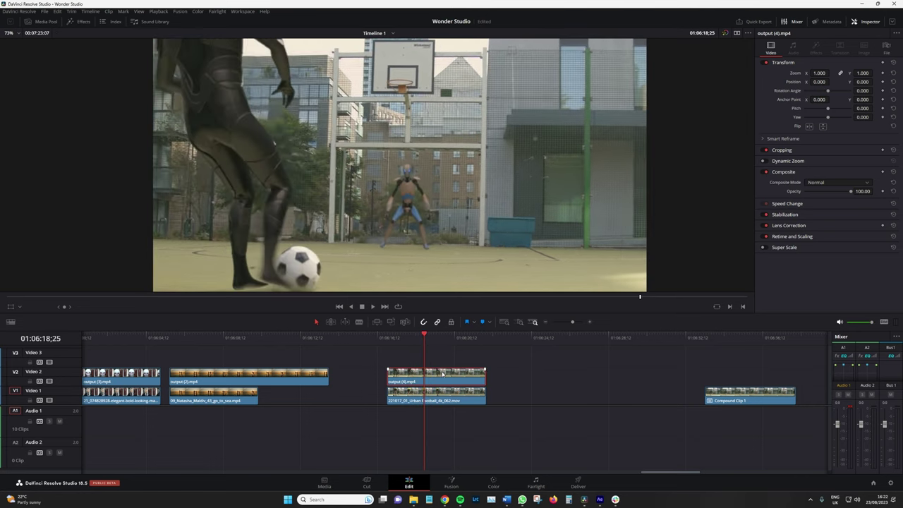
{"action": "key", "text": "d"}
{"action": "key", "text": "d"}
{"action": "key", "text": "space"}
{"action": "key", "text": "space"}
{"action": "left_click_drag", "start_coordinate": [431, 340], "coordinate": [405, 341]}
{"action": "left_click", "coordinate": [435, 377]}
{"action": "key", "text": "space"}
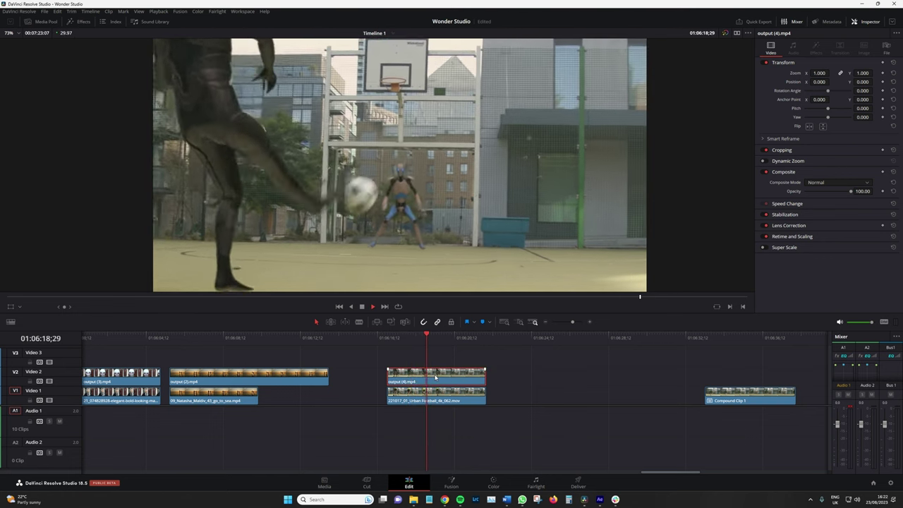
Step frame by frame through output (4).mp4 from 01:06:18;16 to 01:06:18;23 to examine the kicker's legs near the ball.
{"action": "left_click", "coordinate": [421, 336]}
{"action": "mouse_move", "coordinate": [421, 336]}
{"action": "left_mouse_down"}
{"action": "mouse_move", "coordinate": [389, 338]}
{"action": "mouse_move", "coordinate": [421, 342]}
{"action": "left_mouse_up"}
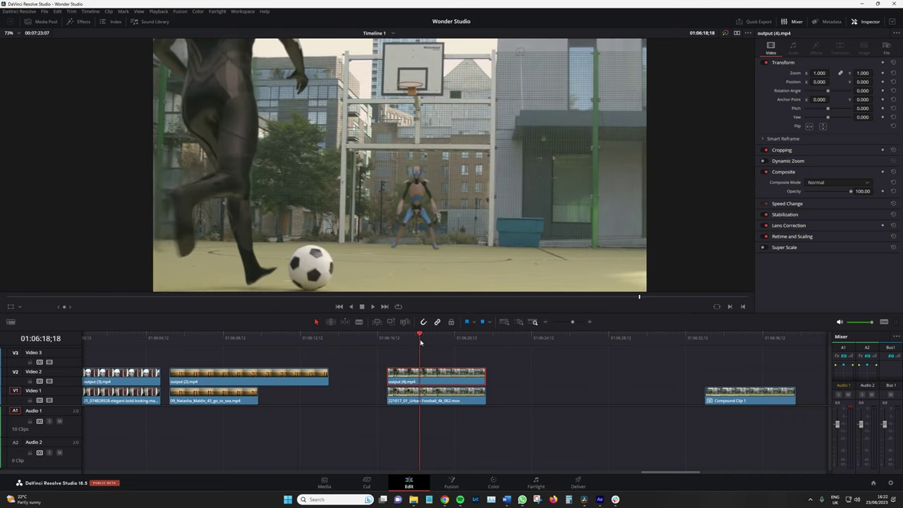
{"action": "key", "text": "Left"}
{"action": "key", "text": "Left"}
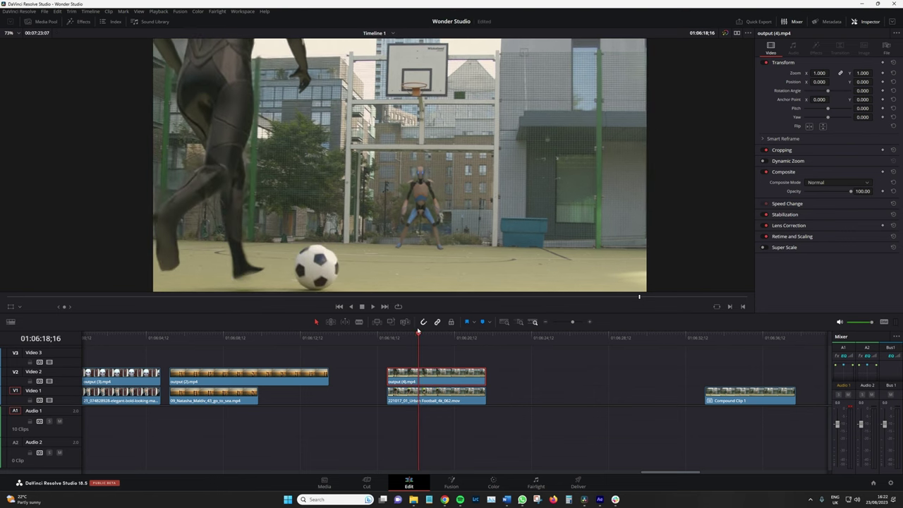
{"action": "key", "text": "Right"}
{"action": "key", "text": "Right"}
{"action": "key", "text": "Right"}
{"action": "key", "text": "Right"}
{"action": "key", "text": "Right"}
{"action": "key", "text": "Right"}
{"action": "key", "text": "Right"}
{"action": "key", "text": "Right"}
{"action": "key", "text": "Right"}
{"action": "key", "text": "Right"}
{"action": "key", "text": "Right"}
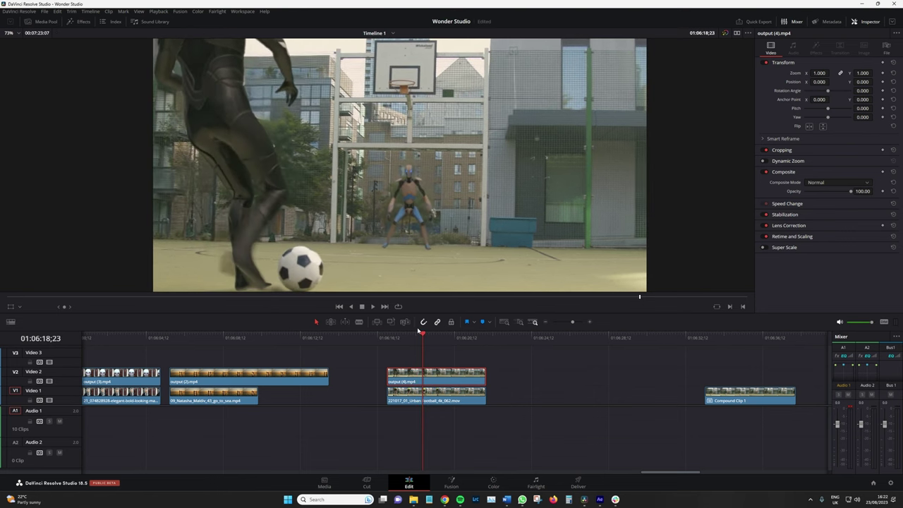
Play output (4).mp4 through the goalkeeper's jump and scrub back to 01:06:19;12 to check the ball.
{"action": "key", "text": "space"}
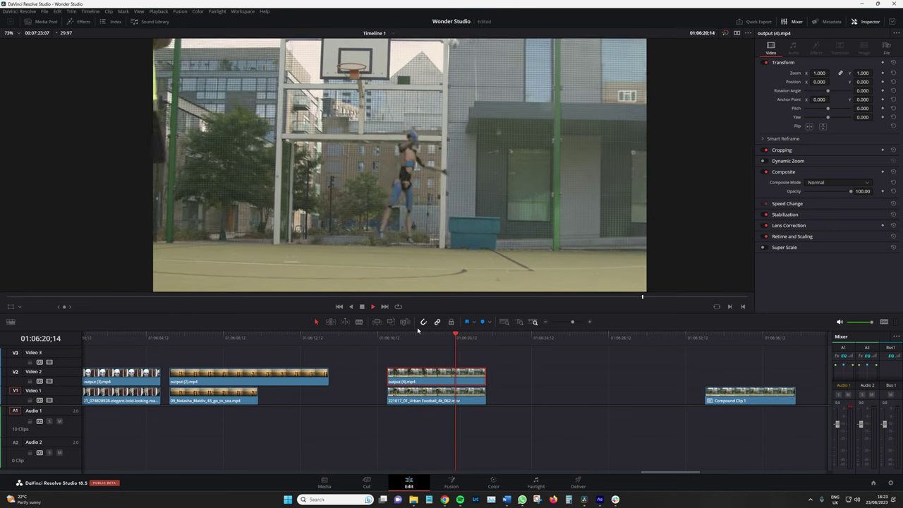
{"action": "key", "text": "space"}
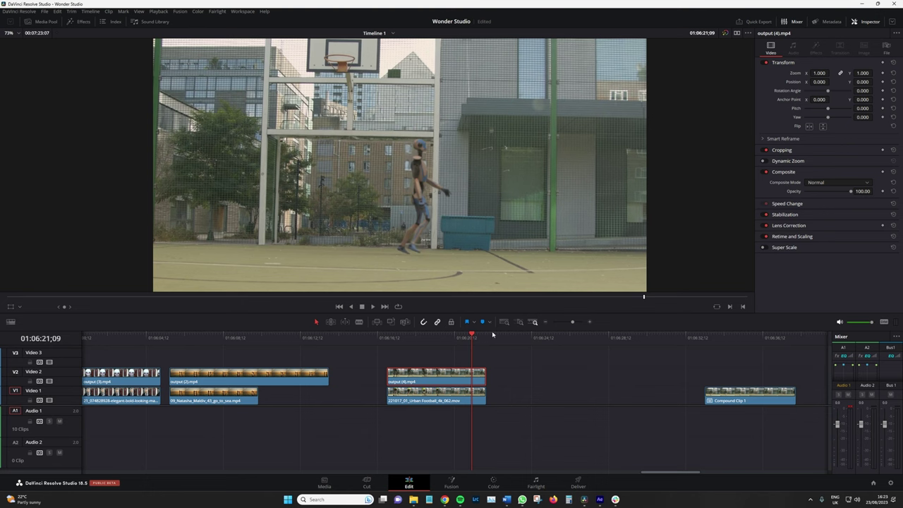
{"action": "left_click_drag", "start_coordinate": [469, 336], "coordinate": [454, 343]}
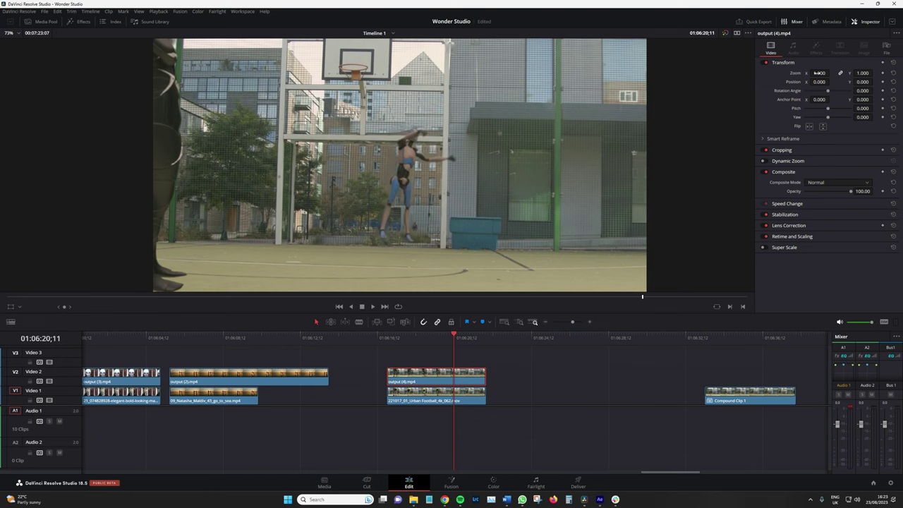
{"action": "left_click_drag", "start_coordinate": [455, 344], "coordinate": [435, 346]}
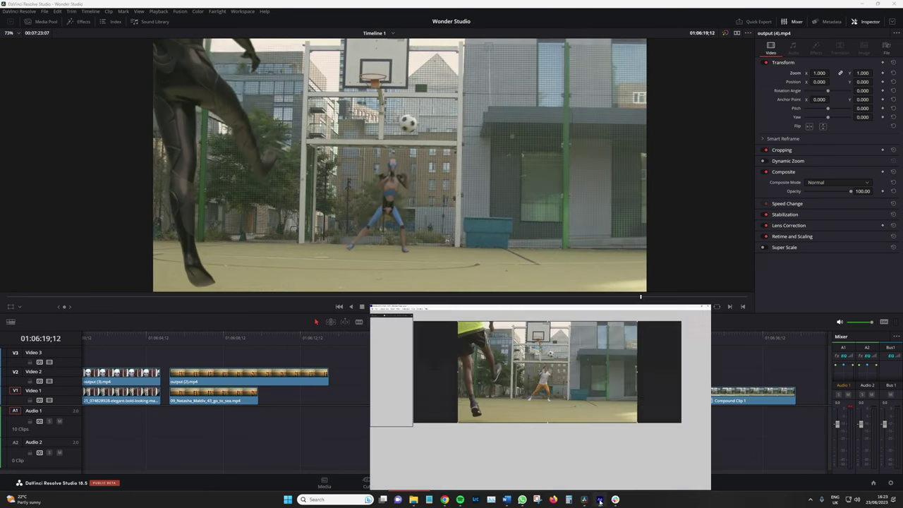
Switch to After Effects and undo the recent edits to the 221017_01_Urban Football_4k_062.mov layer in Comp 1, including its mask clearing.
{"action": "left_click", "coordinate": [599, 500]}
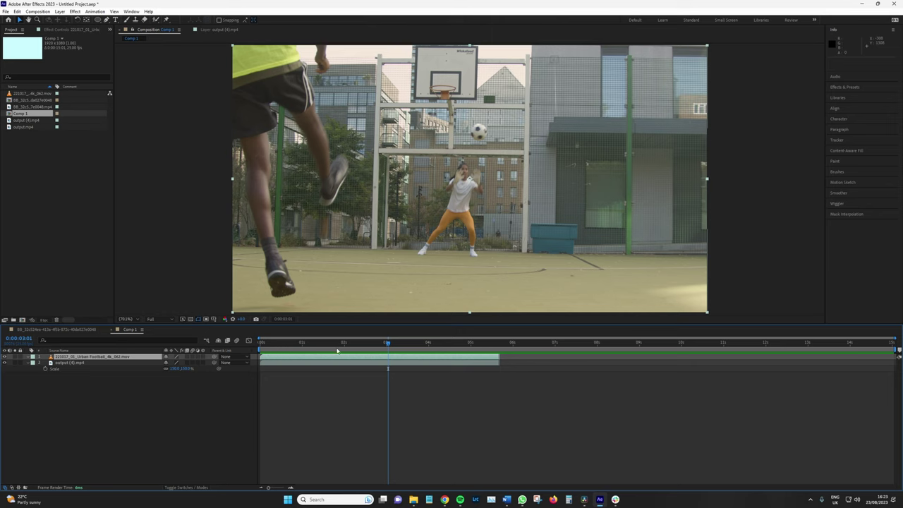
{"action": "key", "text": "ctrl+z"}
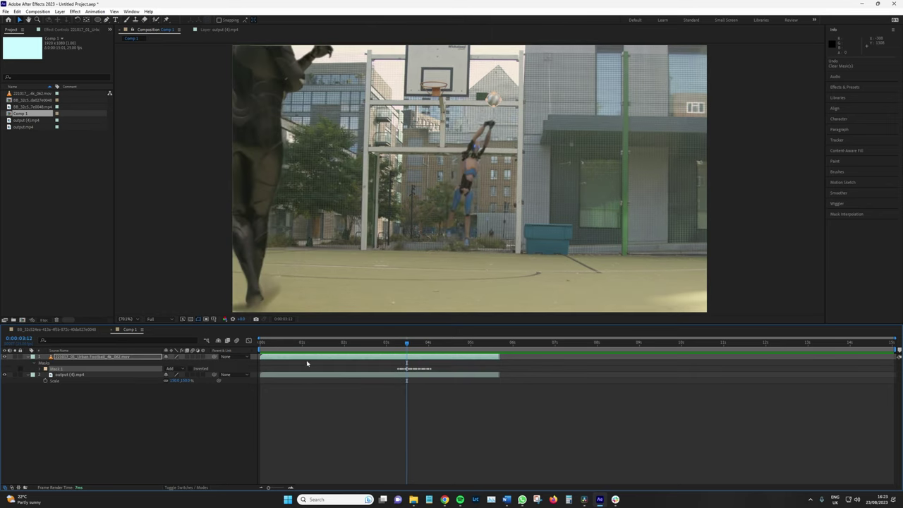
{"action": "left_click_drag", "start_coordinate": [396, 351], "coordinate": [414, 351]}
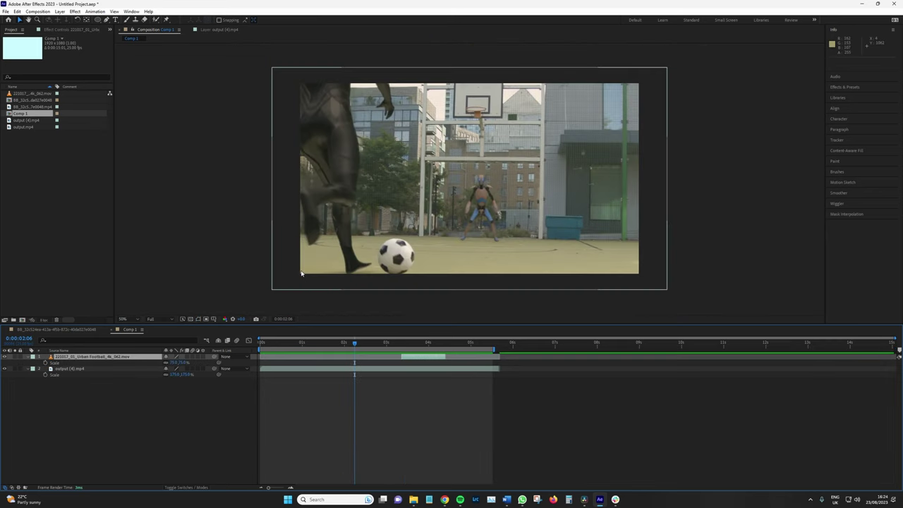
Play Comp 1 from its start to the save to review the ball composited with the CG characters.
{"action": "scroll", "coordinate": [301, 274], "scroll_direction": "up", "scroll_amount": 1}
{"action": "scroll", "coordinate": [301, 274], "scroll_direction": "down", "scroll_amount": 1}
{"action": "key", "text": "space"}
{"action": "key", "text": "space"}
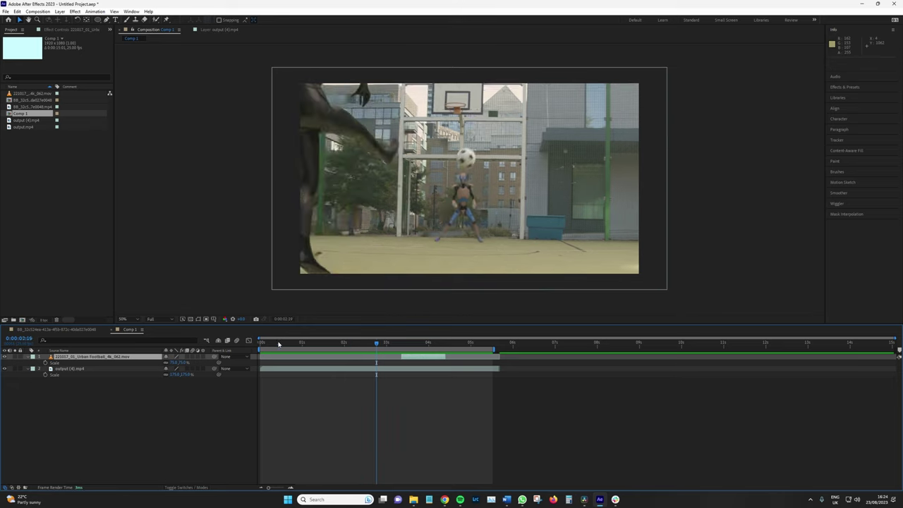
{"action": "key", "text": "Home"}
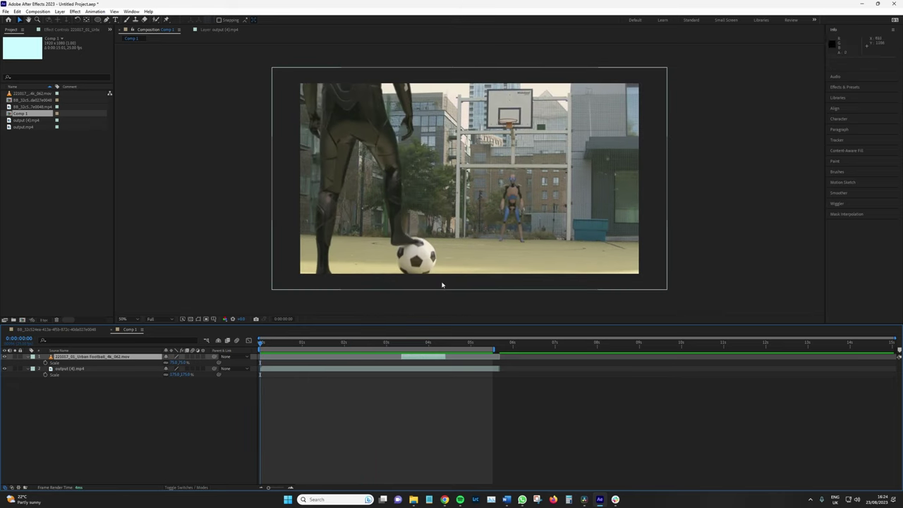
{"action": "key", "text": "space"}
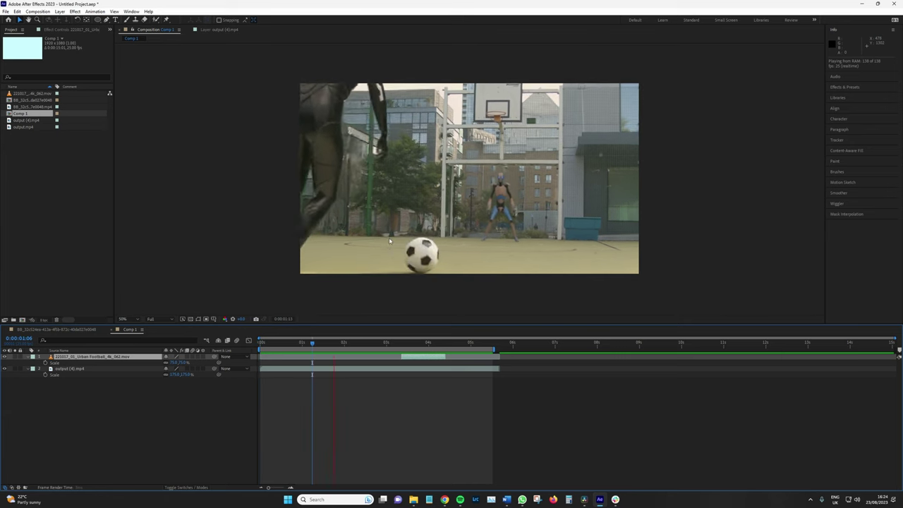
Switch back to DaVinci Resolve and toggle output (4).mp4 during playback near 01:06:19;14 to compare the ball with the original.
{"action": "left_click", "coordinate": [586, 501]}
{"action": "key", "text": "d"}
{"action": "key", "text": "space"}
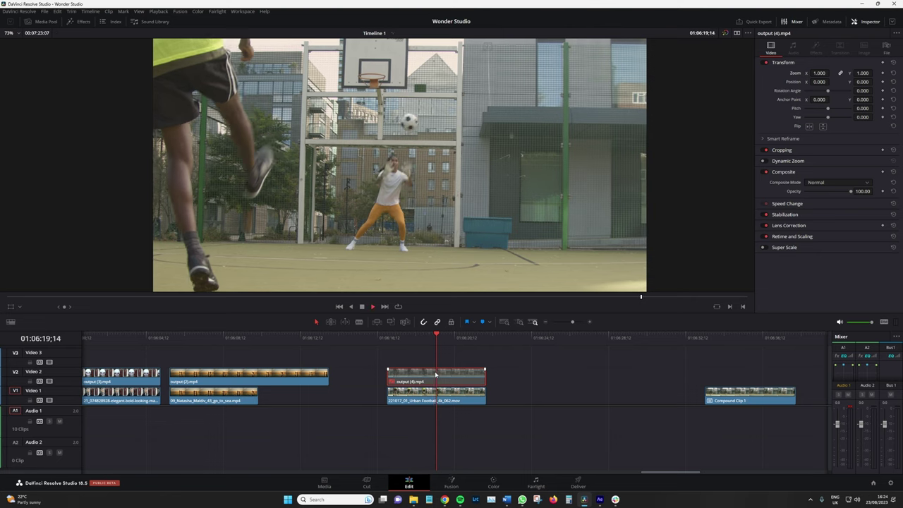
{"action": "key", "text": "space"}
{"action": "left_click", "coordinate": [432, 342]}
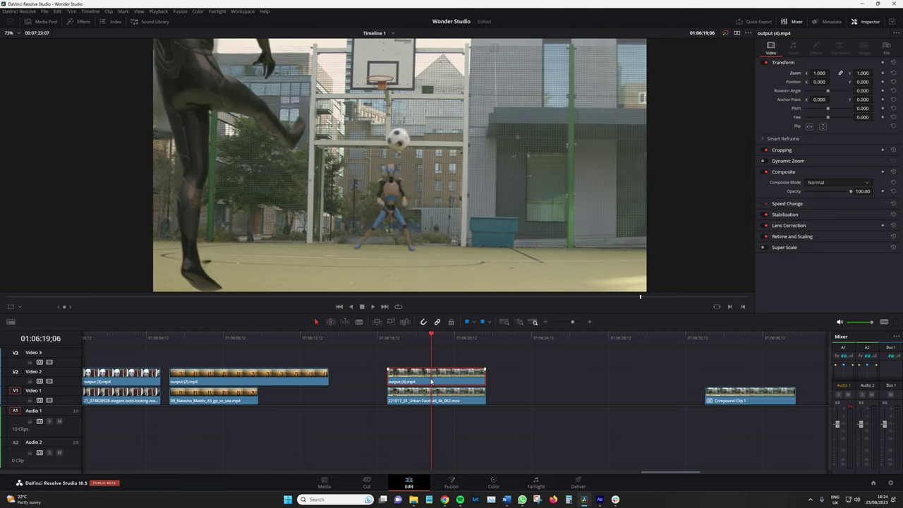
Move Compound Clip 1 directly after the original football clip on Video 1 and play it from 01:06:22;02.
{"action": "scroll", "coordinate": [444, 389], "scroll_direction": "down", "scroll_amount": 3, "text": "alt"}
{"action": "left_click_drag", "start_coordinate": [558, 401], "coordinate": [478, 403]}
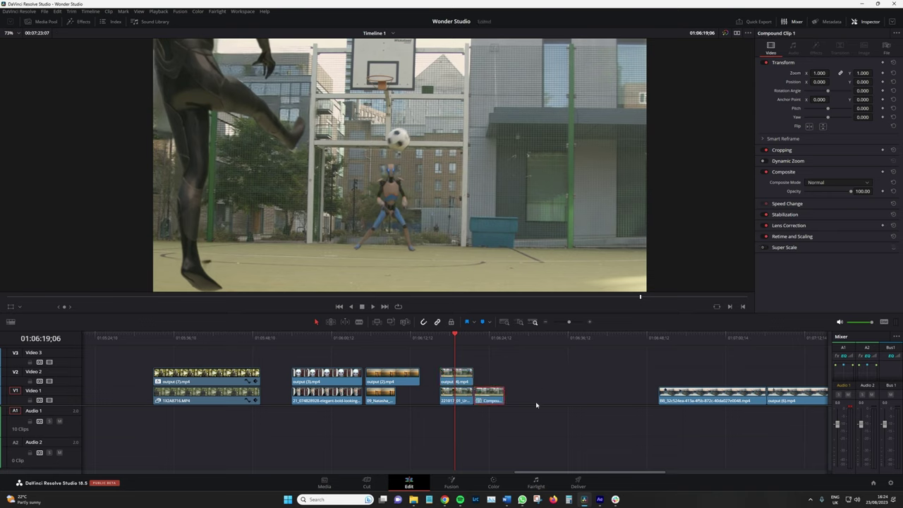
{"action": "left_click", "coordinate": [478, 340]}
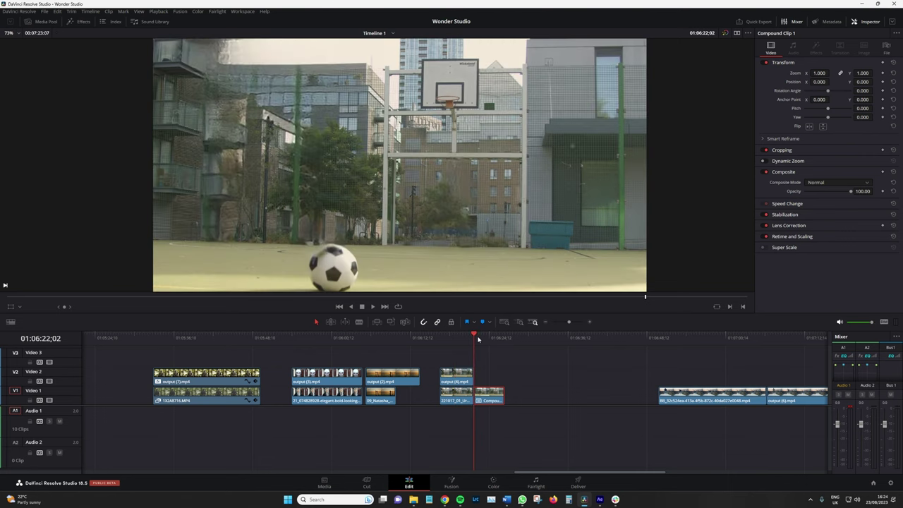
{"action": "key", "text": "space"}
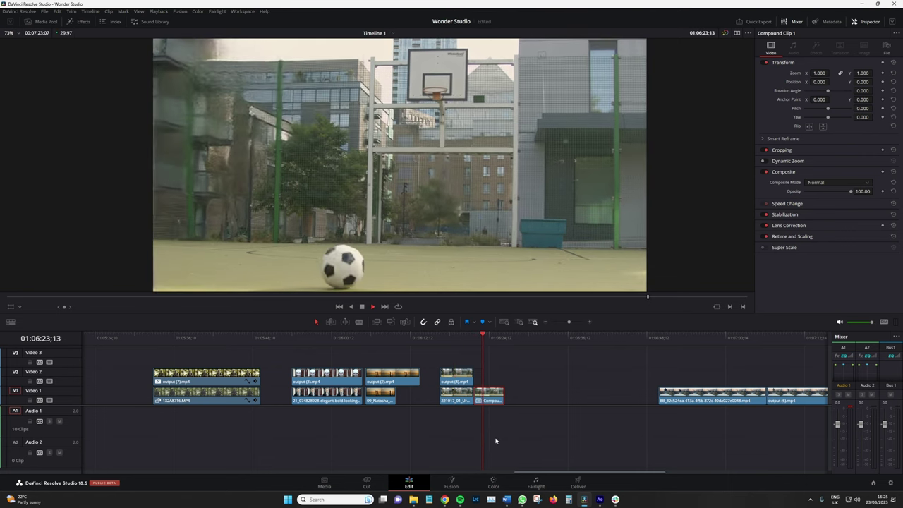
{"action": "key", "text": "space"}
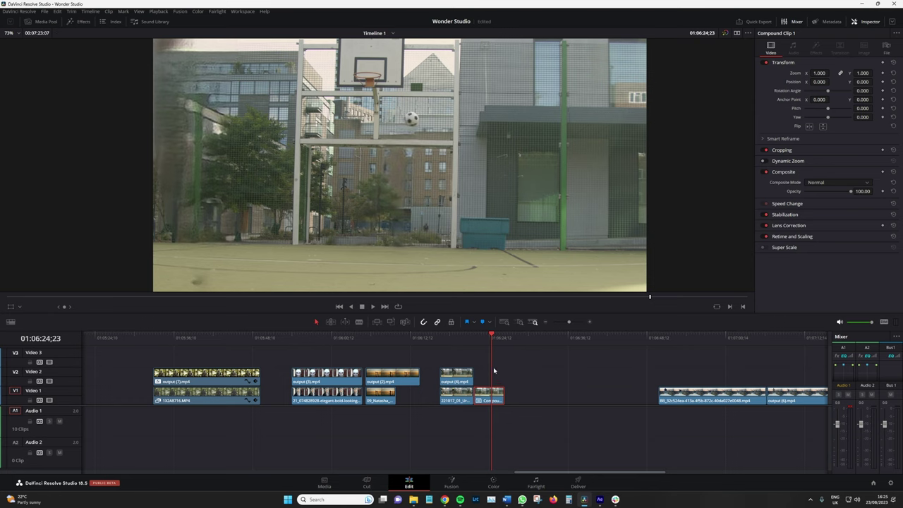
{"action": "left_click", "coordinate": [486, 341]}
Place Compound Clip 1 on Video 2 over output (4).mp4, starting with the original football clip, and play to 01:06:17;27.
{"action": "scroll", "coordinate": [492, 373], "scroll_direction": "up", "scroll_amount": 3, "text": "ctrl"}
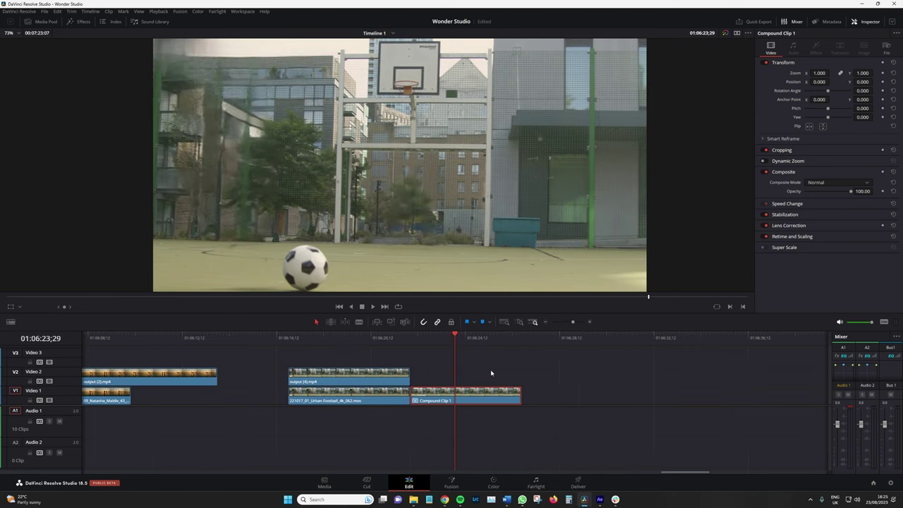
{"action": "left_click_drag", "start_coordinate": [444, 407], "coordinate": [315, 378]}
{"action": "key", "text": "space"}
Repeatedly disable and enable Compound Clip 1 at 01:06:17;27 to compare the clean plate with the original football footage.
{"action": "key", "text": "d"}
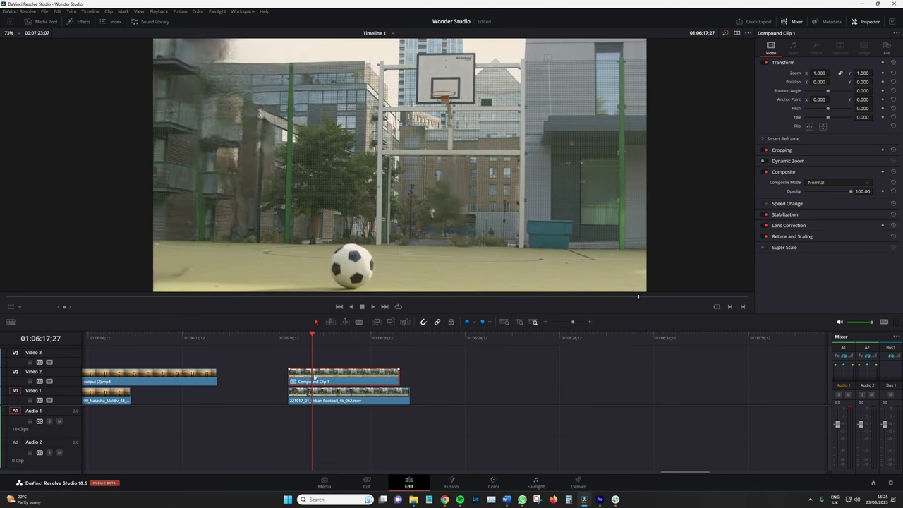
{"action": "key", "text": "d"}
{"action": "key", "text": "d"}
{"action": "key", "text": "d"}
{"action": "key", "text": "d"}
{"action": "key", "text": "d"}
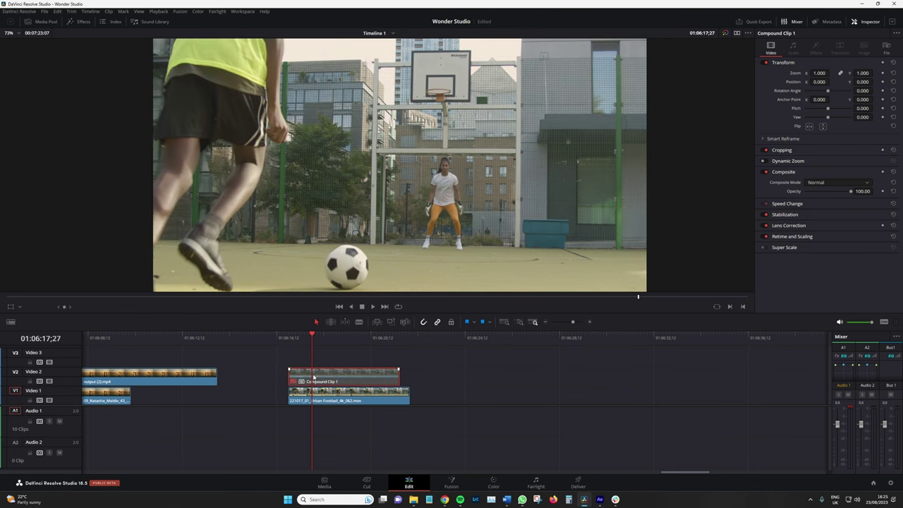
{"action": "key", "text": "d"}
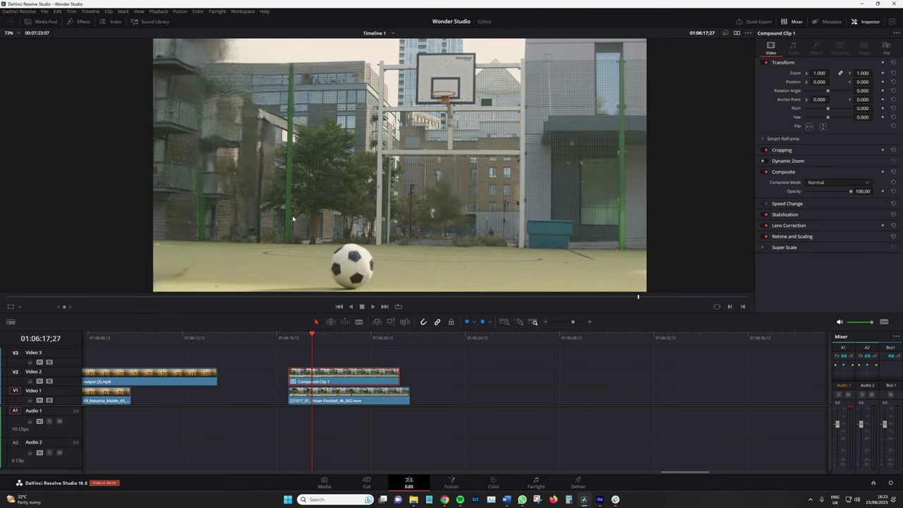
{"action": "key", "text": "d"}
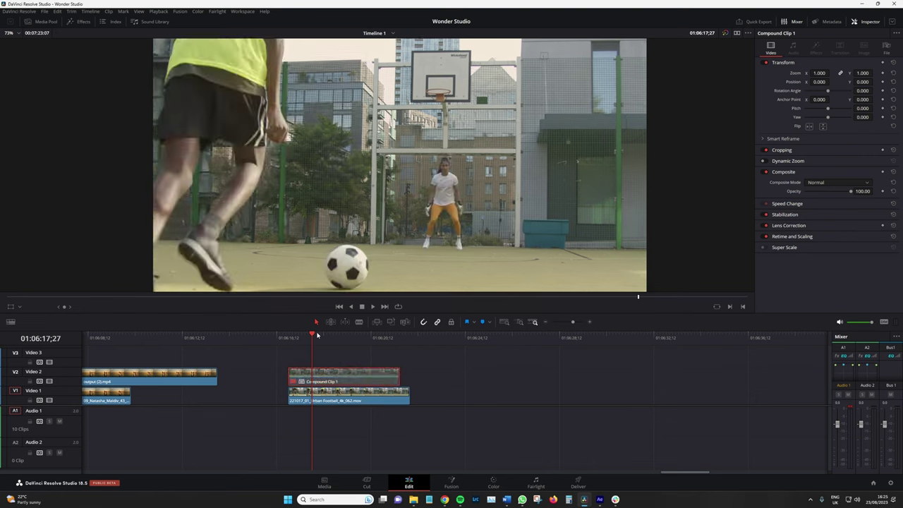
{"action": "key", "text": "d"}
{"action": "key", "text": "d"}
{"action": "key", "text": "d"}
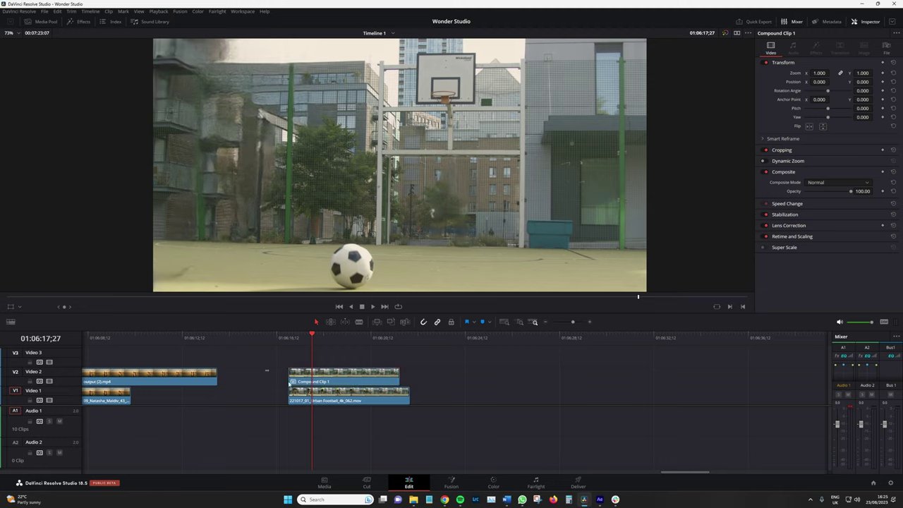
Move Compound Clip 1 and the original football clip together so they start directly after output (2).mp4.
{"action": "left_click_drag", "start_coordinate": [290, 384], "coordinate": [219, 386]}
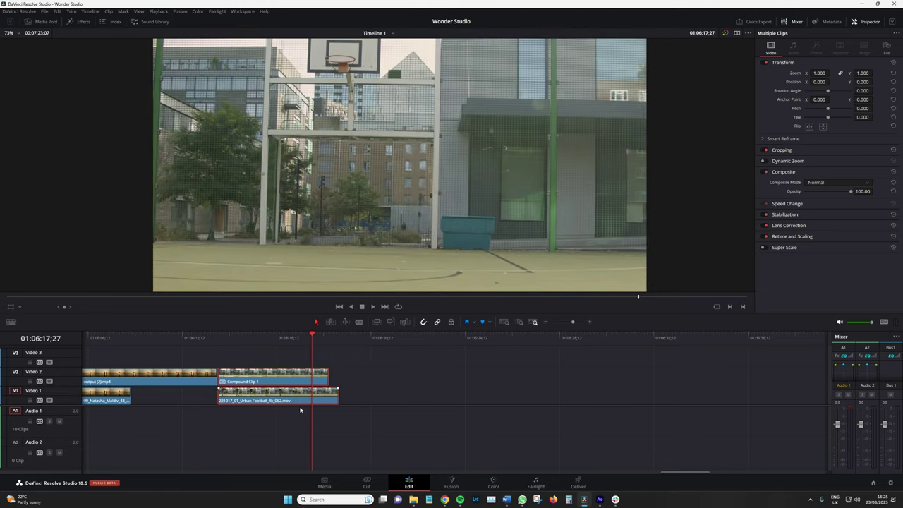
{"action": "key", "text": "ctrl+minus"}
{"action": "left_click", "coordinate": [442, 337]}
{"action": "key", "text": "ctrl+minus"}
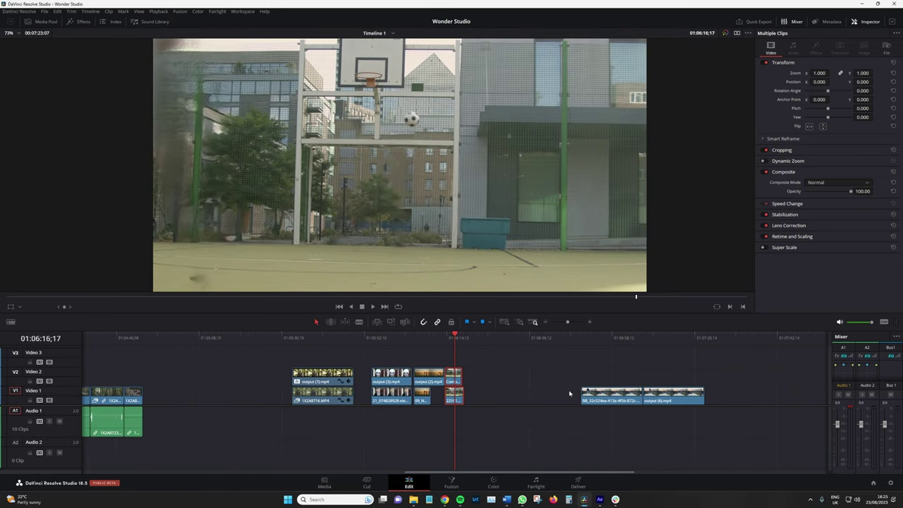
Move the original mountain clip and output (6).mp4 earlier on Video 1, starting shortly after the football clips.
{"action": "key", "text": "Down"}
{"action": "key", "text": "space"}
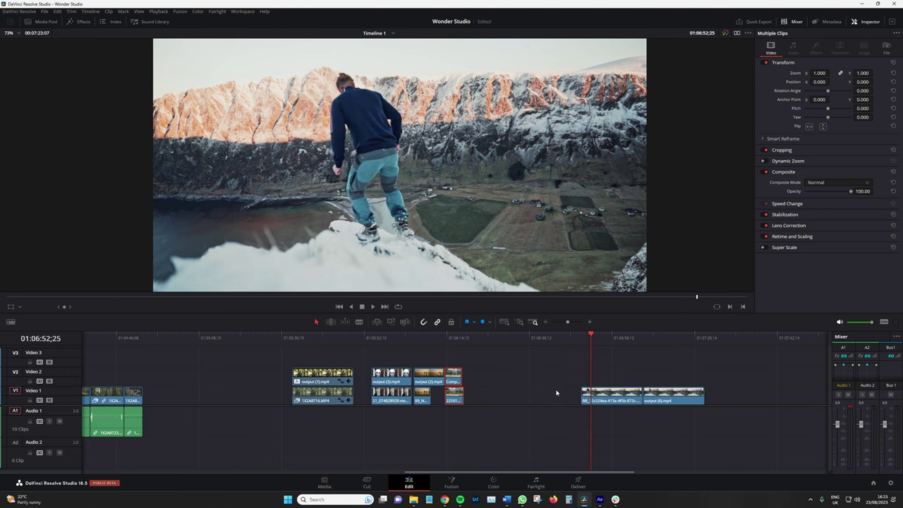
{"action": "left_click_drag", "start_coordinate": [546, 372], "coordinate": [563, 397]}
{"action": "left_click_drag", "start_coordinate": [494, 339], "coordinate": [468, 351]}
Play the original mountain footage from 01:06:20;02 and stop at 01:06:33;27.
{"action": "key", "text": "space"}
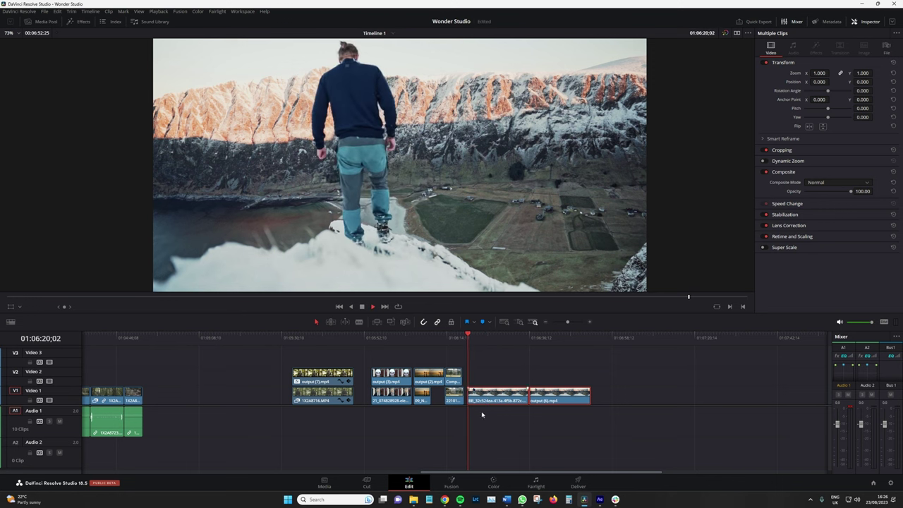
{"action": "scroll", "coordinate": [543, 435], "scroll_direction": "up", "scroll_amount": 3, "text": "alt"}
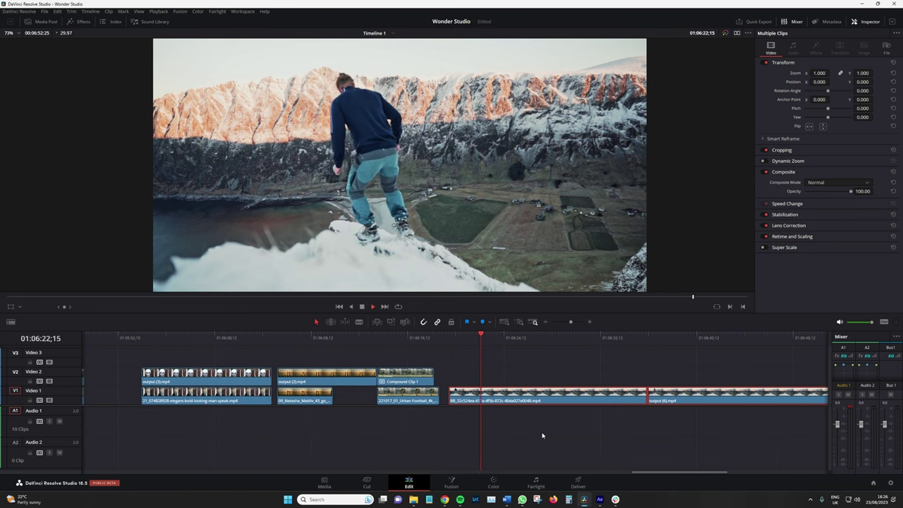
{"action": "left_click_drag", "start_coordinate": [656, 472], "coordinate": [670, 475]}
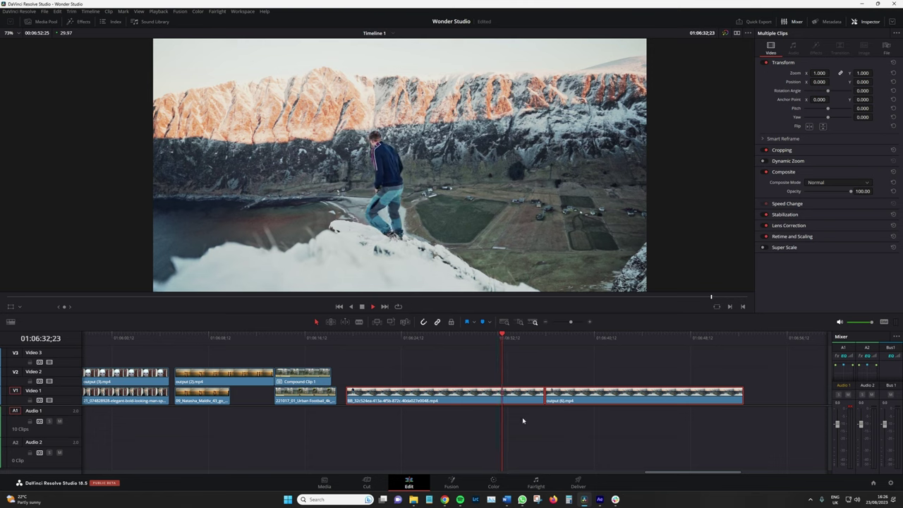
{"action": "left_click", "coordinate": [561, 423]}
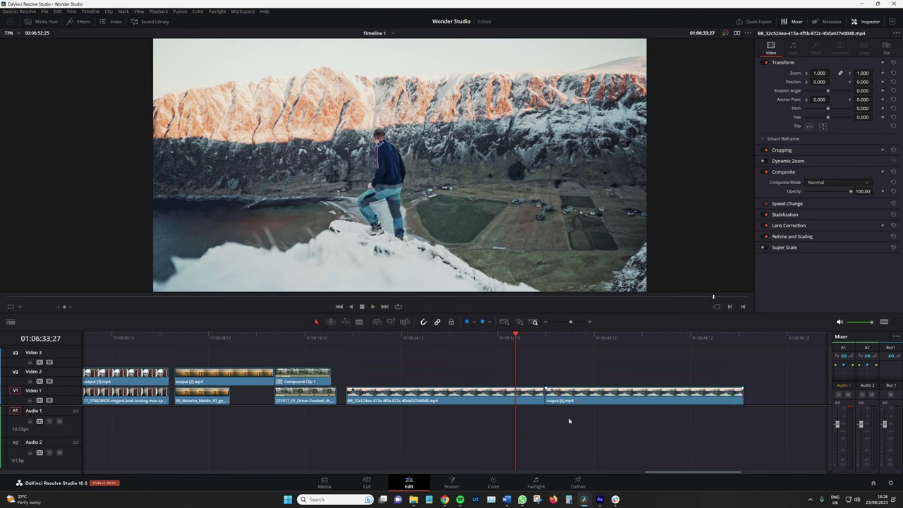
Place output (6).mp4 on Video 2 directly over the original mountain clip, aligned to its start.
{"action": "left_click", "coordinate": [576, 402]}
{"action": "left_click_drag", "start_coordinate": [577, 402], "coordinate": [379, 381]}
{"action": "left_click", "coordinate": [348, 338]}
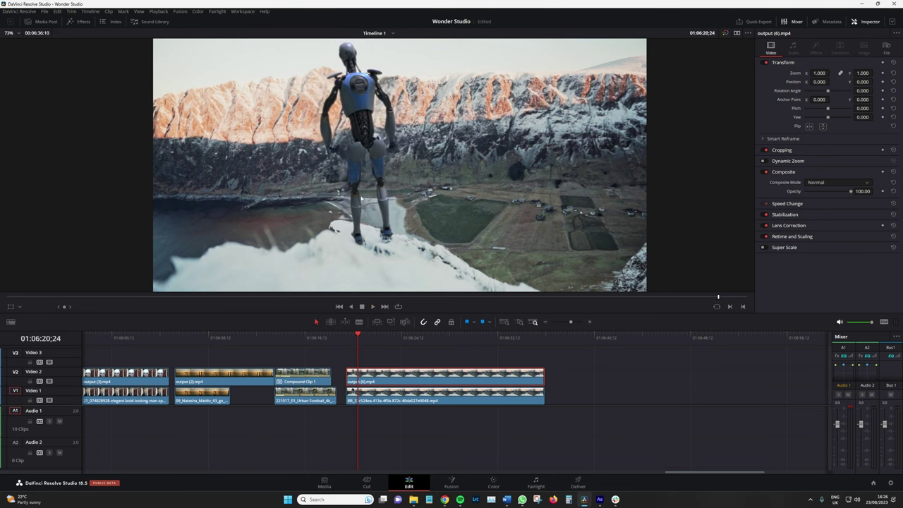
Play output (6).mp4 to 01:06:21;01 and examine the robot's body and legs up close in the viewer.
{"action": "key", "text": "space"}
{"action": "key", "text": "d"}
{"action": "key", "text": "d"}
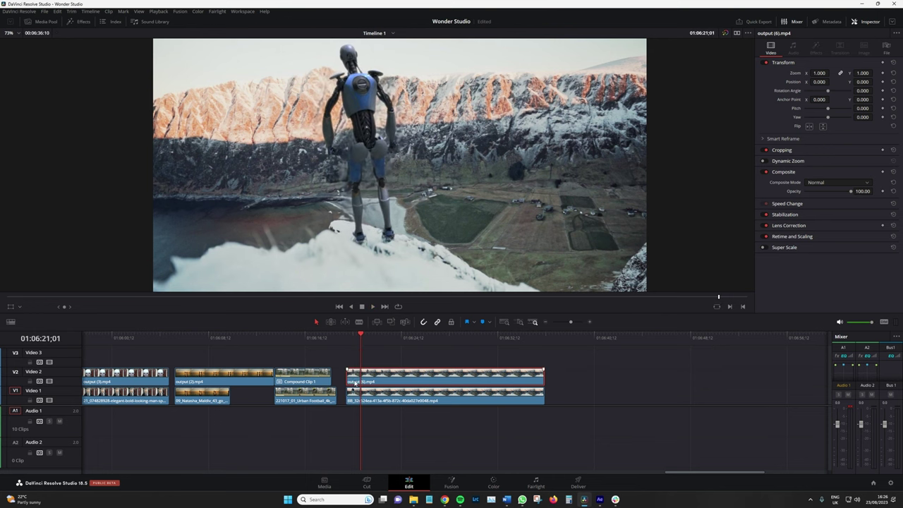
{"action": "scroll", "coordinate": [366, 170], "scroll_direction": "up", "scroll_amount": 2}
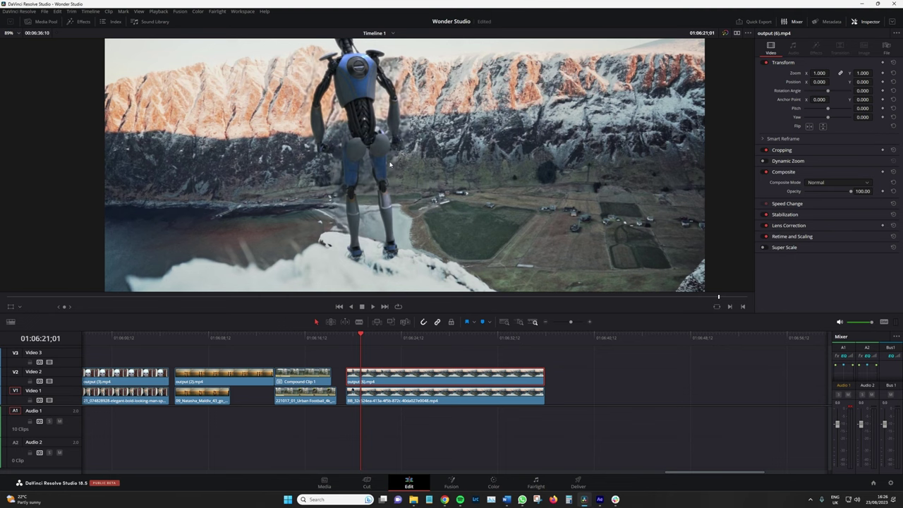
{"action": "scroll", "coordinate": [355, 177], "scroll_direction": "up", "scroll_amount": 2}
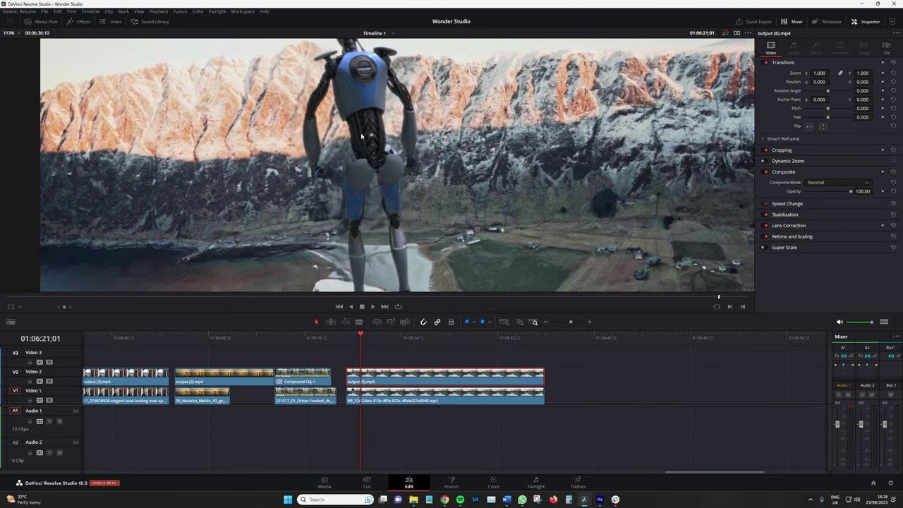
{"action": "scroll", "coordinate": [360, 170], "scroll_direction": "down", "scroll_amount": 1}
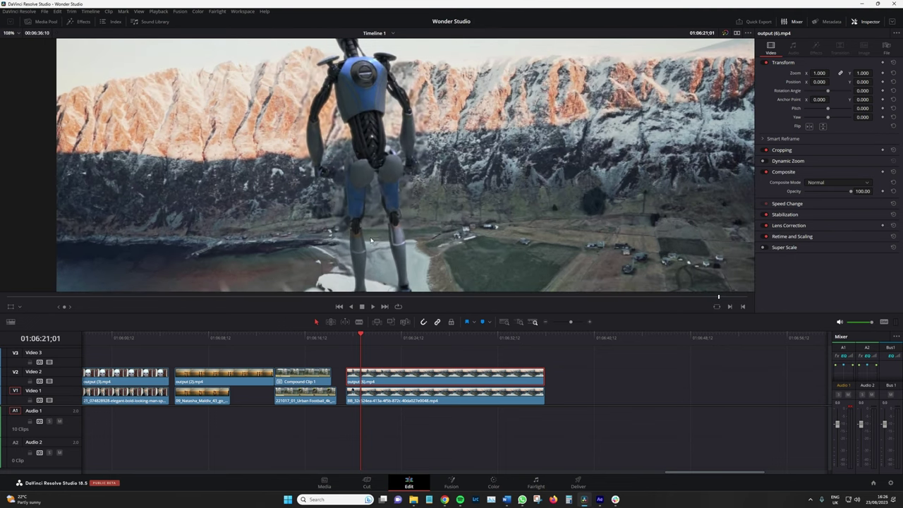
{"action": "scroll", "coordinate": [371, 241], "scroll_direction": "down", "scroll_amount": 1}
{"action": "scroll", "coordinate": [380, 219], "scroll_direction": "down", "scroll_amount": 1}
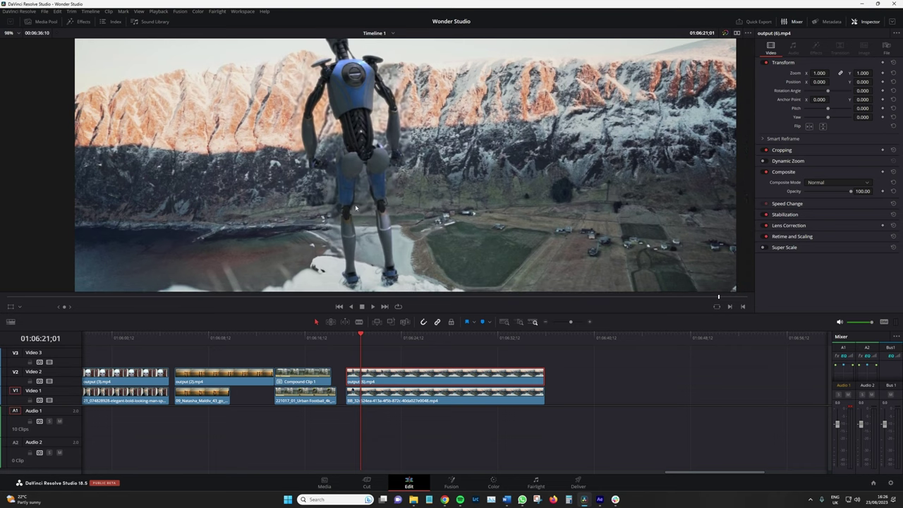
Repeatedly disable and enable output (6).mp4 at 01:06:21;01 to compare the robot with the original climber.
{"action": "key", "text": "d"}
{"action": "key", "text": "d"}
{"action": "key", "text": "d"}
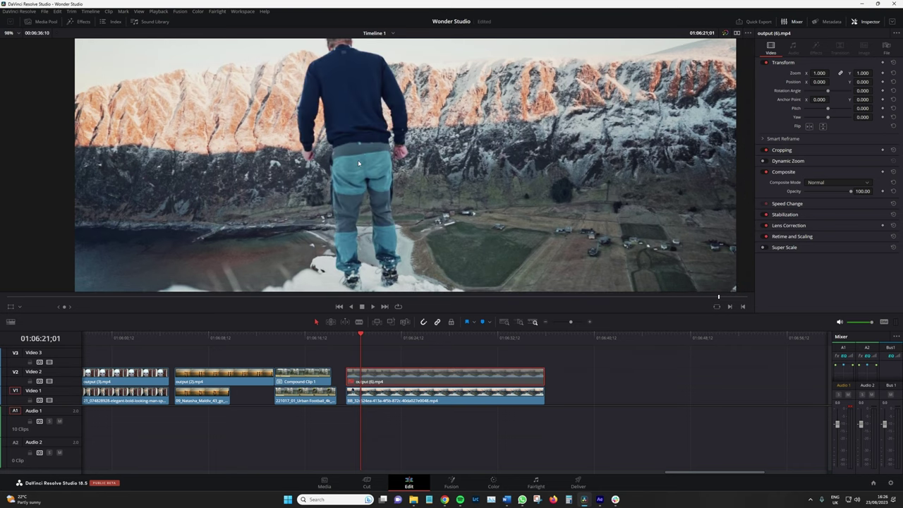
{"action": "scroll", "coordinate": [358, 159], "scroll_direction": "down", "scroll_amount": 3}
{"action": "key", "text": "d"}
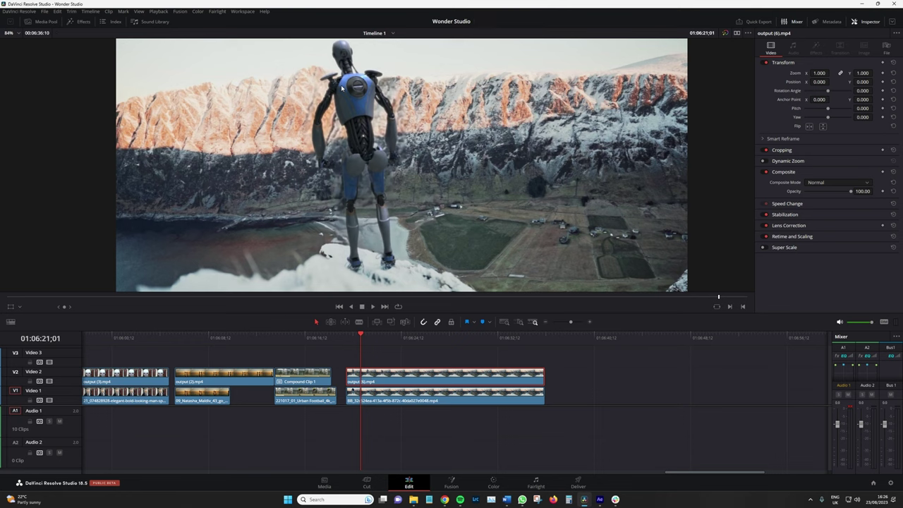
{"action": "key", "text": "d"}
{"action": "key", "text": "d"}
{"action": "key", "text": "d"}
{"action": "key", "text": "d"}
Play the robot render over the mountain footage and stop at 01:06:34;09.
{"action": "key", "text": "space"}
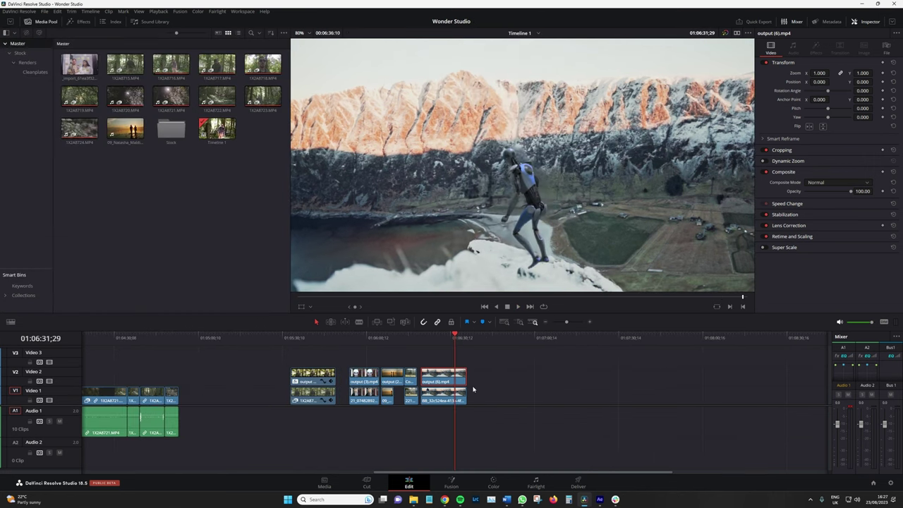
{"action": "scroll", "coordinate": [474, 389], "scroll_direction": "up", "scroll_amount": 2, "text": "alt"}
{"action": "scroll", "coordinate": [473, 389], "scroll_direction": "down", "scroll_amount": 3, "text": "alt"}
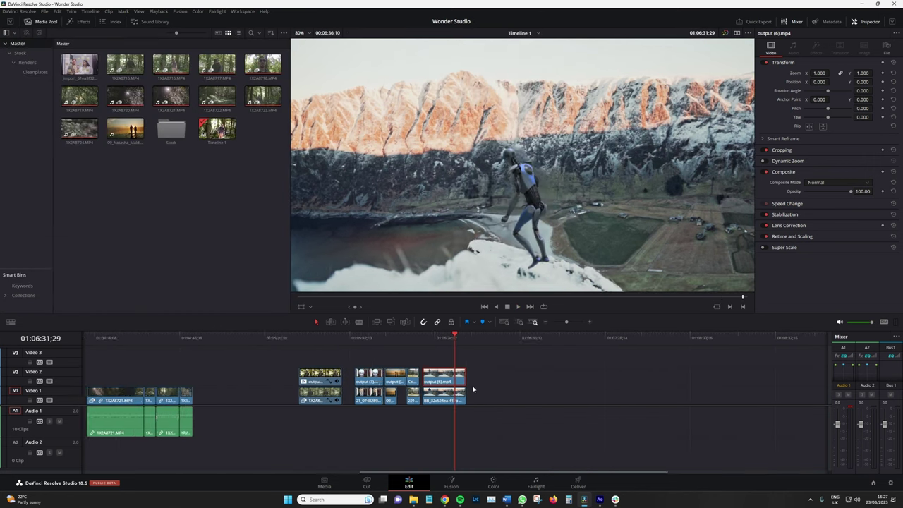
{"action": "key", "text": "space"}
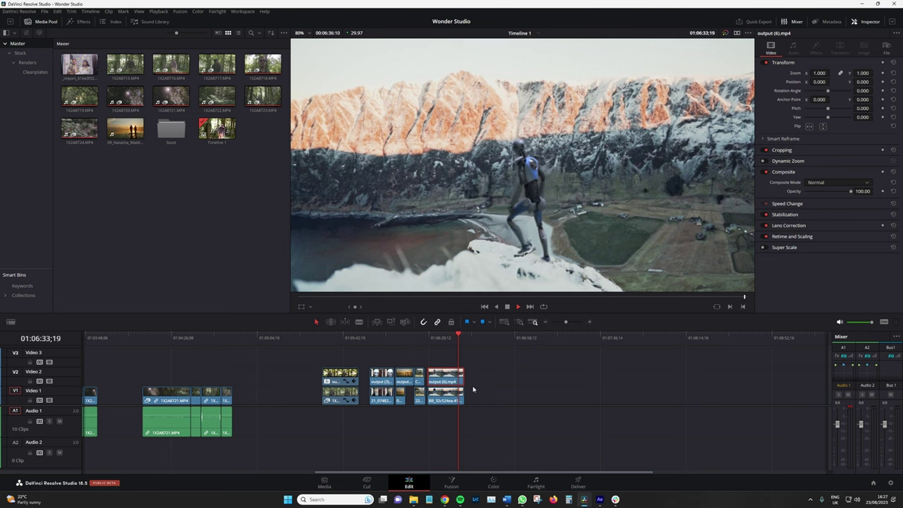
{"action": "key", "text": "space"}
Add the original two-person sticky-note clip from the Master bin to Video 2, a short gap after the mountain clips.
{"action": "scroll", "coordinate": [472, 391], "scroll_direction": "up", "scroll_amount": 3, "text": "alt"}
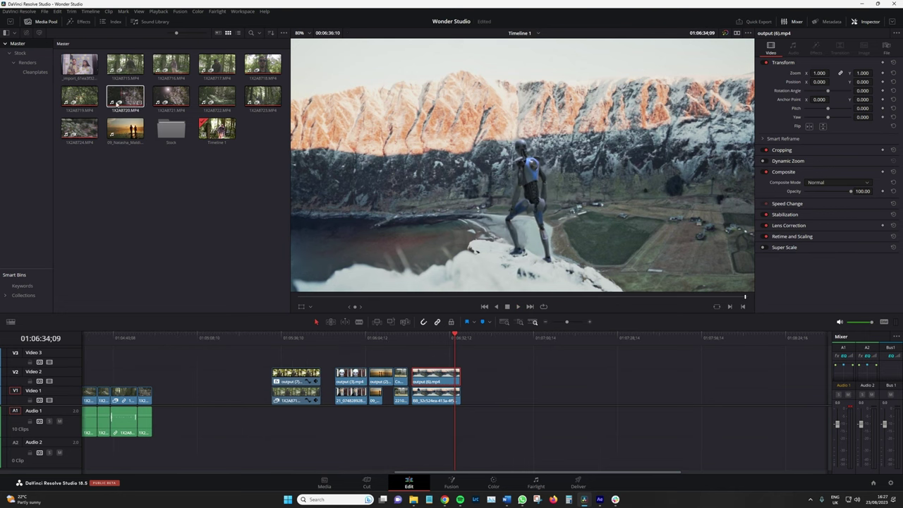
{"action": "left_click_drag", "start_coordinate": [79, 65], "coordinate": [486, 366]}
{"action": "left_click_drag", "start_coordinate": [487, 363], "coordinate": [480, 379]}
Play the original sticky-note footage from near its start to 01:06:44;22.
{"action": "left_click", "coordinate": [478, 339]}
{"action": "key", "text": "space"}
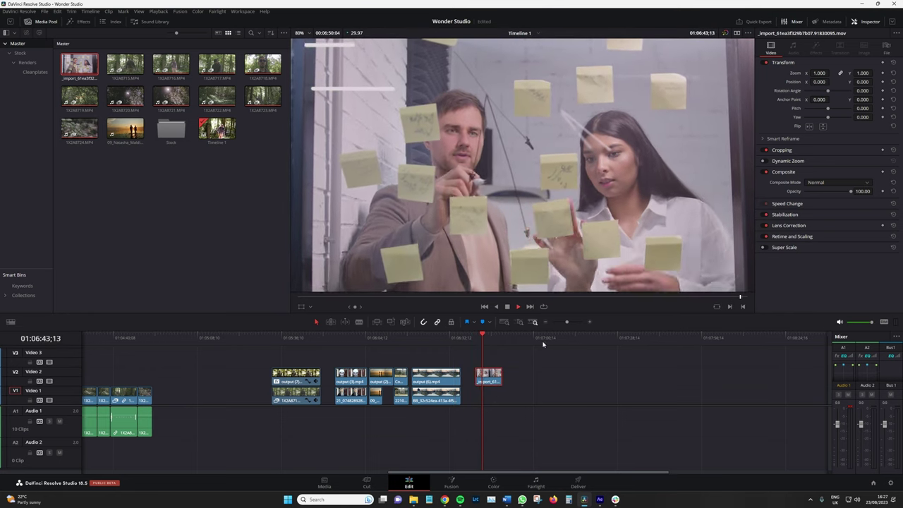
{"action": "scroll", "coordinate": [543, 346], "scroll_direction": "up", "scroll_amount": 3, "text": "alt"}
{"action": "scroll", "coordinate": [542, 351], "scroll_direction": "down", "scroll_amount": 3, "text": "alt"}
{"action": "key", "text": "space"}
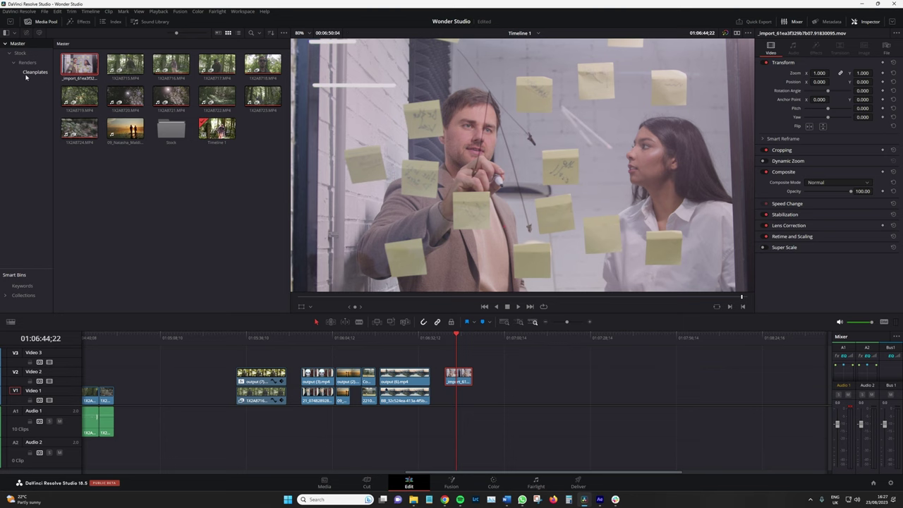
Add output (1).mp4 from the Renders bin to Video 2 after the original sticky-note clip.
{"action": "left_click", "coordinate": [20, 53]}
{"action": "left_click", "coordinate": [28, 63]}
{"action": "left_click", "coordinate": [35, 72]}
{"action": "left_click", "coordinate": [28, 63]}
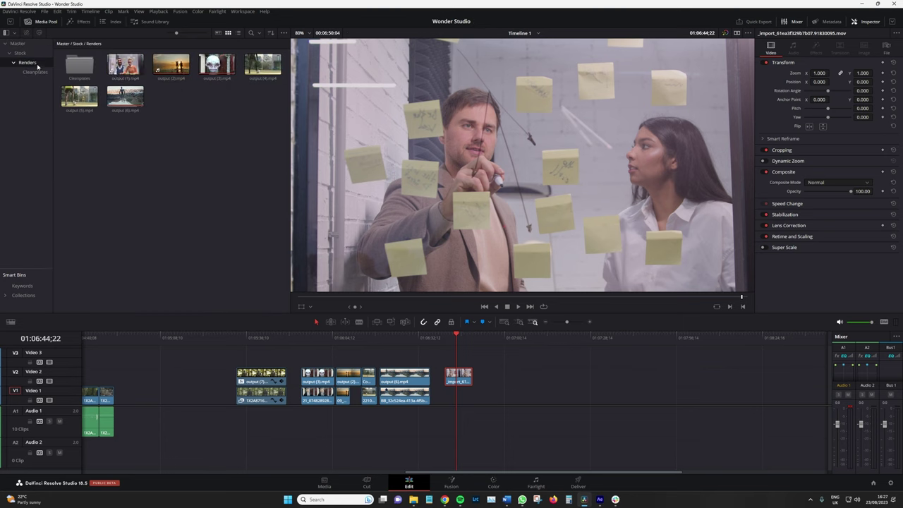
{"action": "left_click_drag", "start_coordinate": [125, 64], "coordinate": [499, 453]}
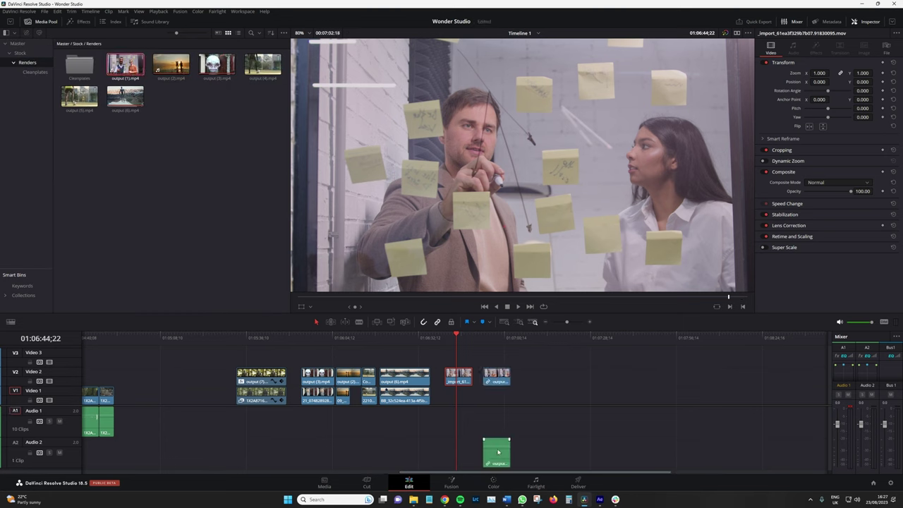
Unlink the audio of output (1).mp4 from its video and delete the audio clip.
{"action": "left_click", "coordinate": [501, 449]}
{"action": "right_click", "coordinate": [500, 459]}
{"action": "left_click", "coordinate": [533, 457]}
{"action": "left_click", "coordinate": [535, 464]}
{"action": "left_click", "coordinate": [497, 457]}
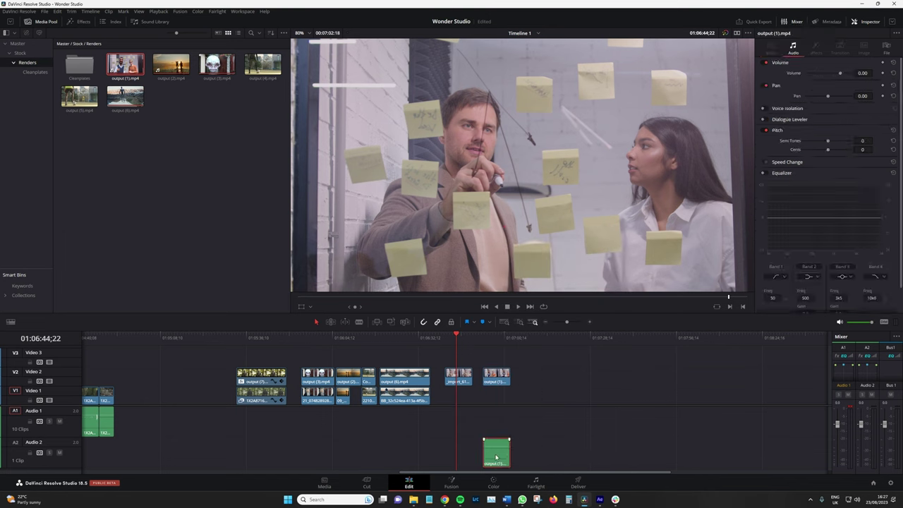
{"action": "key", "text": "Delete"}
Place output (1).mp4 on Video 3 directly over the original sticky-note clip, aligned to its start.
{"action": "left_click_drag", "start_coordinate": [493, 378], "coordinate": [455, 363]}
{"action": "scroll", "coordinate": [446, 384], "scroll_direction": "up", "scroll_amount": 3, "text": "alt"}
{"action": "key", "text": "ctrl+equal"}
Play the cartoon-character render from 01:06:41;11 to 01:06:48;12.
{"action": "left_click", "coordinate": [354, 338]}
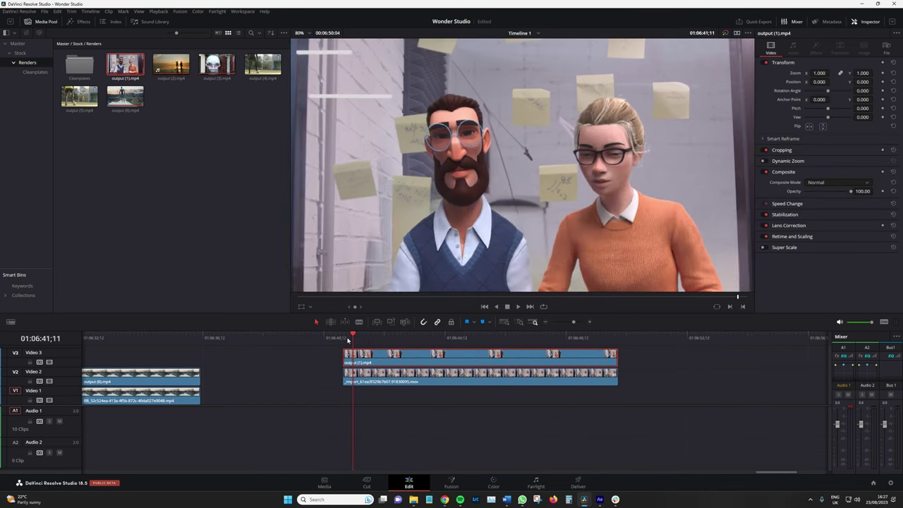
{"action": "key", "text": "space"}
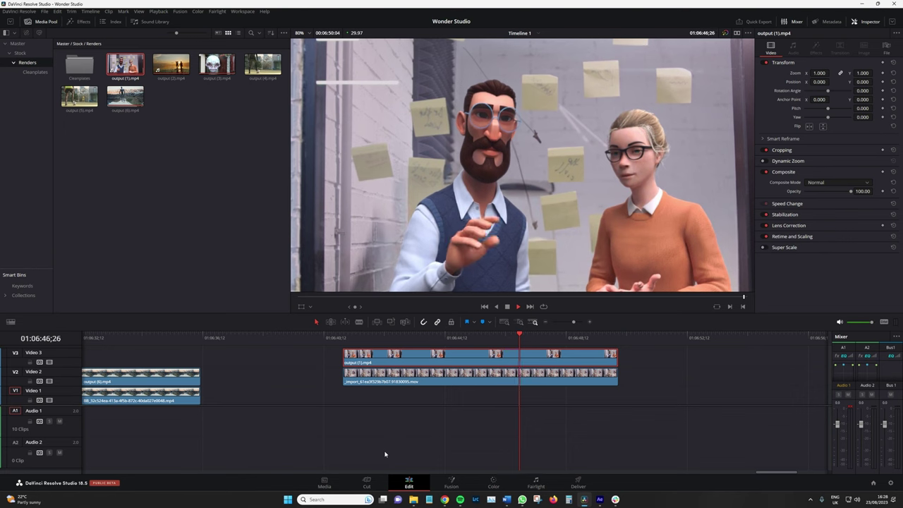
{"action": "key", "text": "space"}
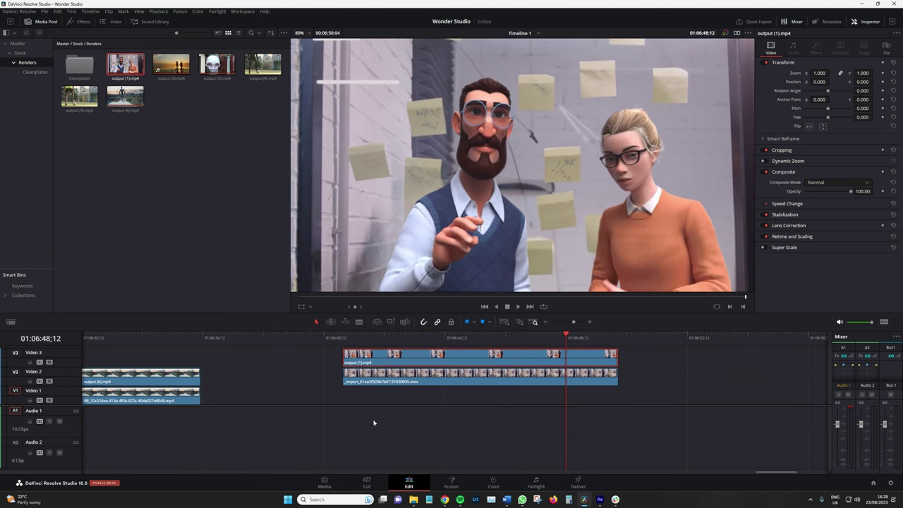
Repeatedly disable and enable output (1).mp4 at 01:06:45;23 to compare the cartoon characters with the original actors.
{"action": "left_click_drag", "start_coordinate": [361, 342], "coordinate": [487, 343]}
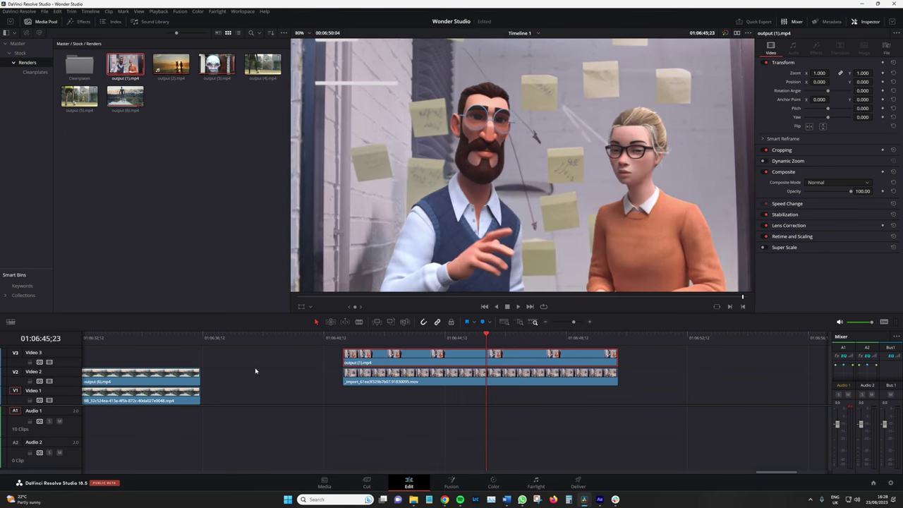
{"action": "key", "text": "d"}
{"action": "key", "text": "d"}
{"action": "key", "text": "d"}
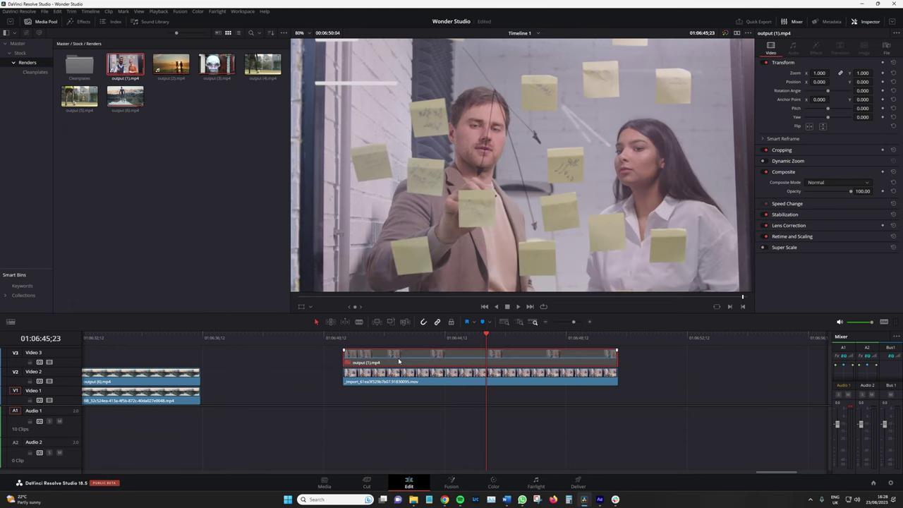
{"action": "key", "text": "d"}
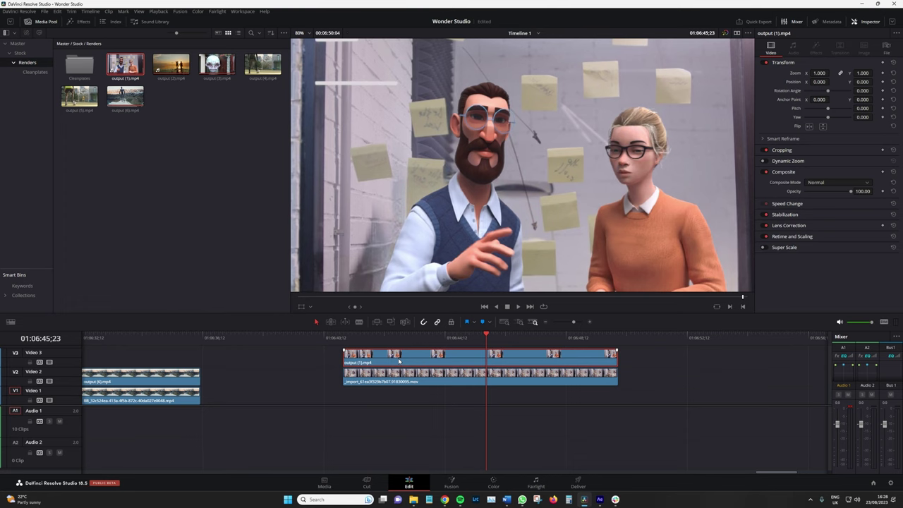
{"action": "key", "text": "d"}
{"action": "key", "text": "d"}
{"action": "key", "text": "d"}
{"action": "key", "text": "d"}
{"action": "key", "text": "d"}
Play on from 01:06:45;23 while toggling output (1).mp4 to compare the characters' motion with the actors.
{"action": "key", "text": "space"}
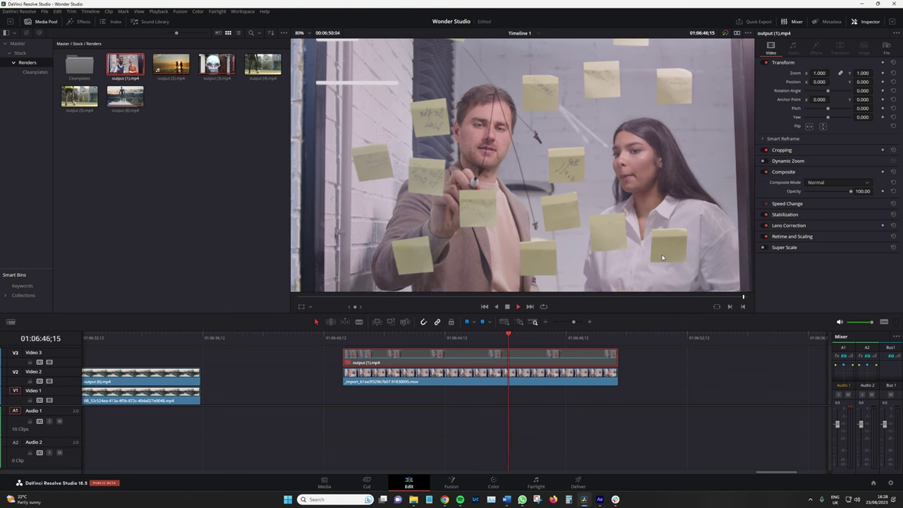
{"action": "key", "text": "d"}
{"action": "key", "text": "d"}
{"action": "key", "text": "d"}
{"action": "key", "text": "d"}
{"action": "key", "text": "d"}
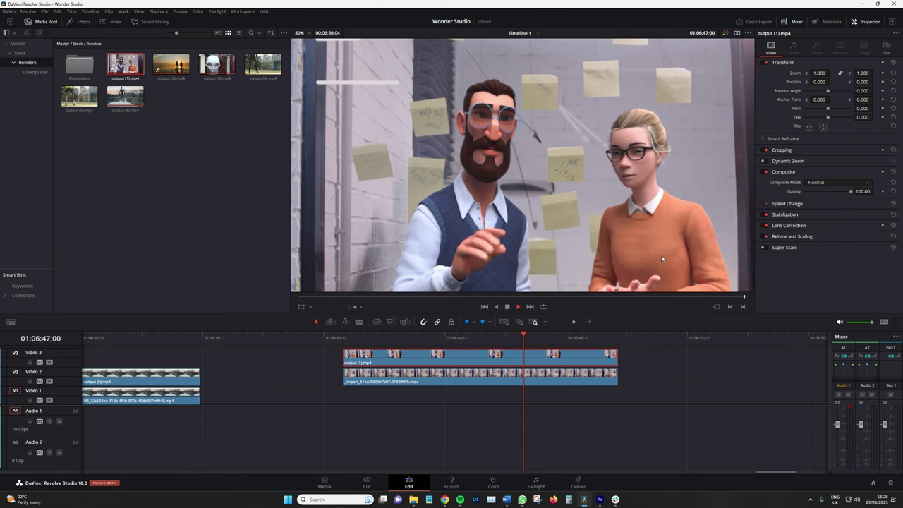
Replay the sticky-note shot from 01:06:43;02, toggling output (1).mp4 off and on to compare the actors with the cartoon characters.
{"action": "left_click", "coordinate": [454, 338]}
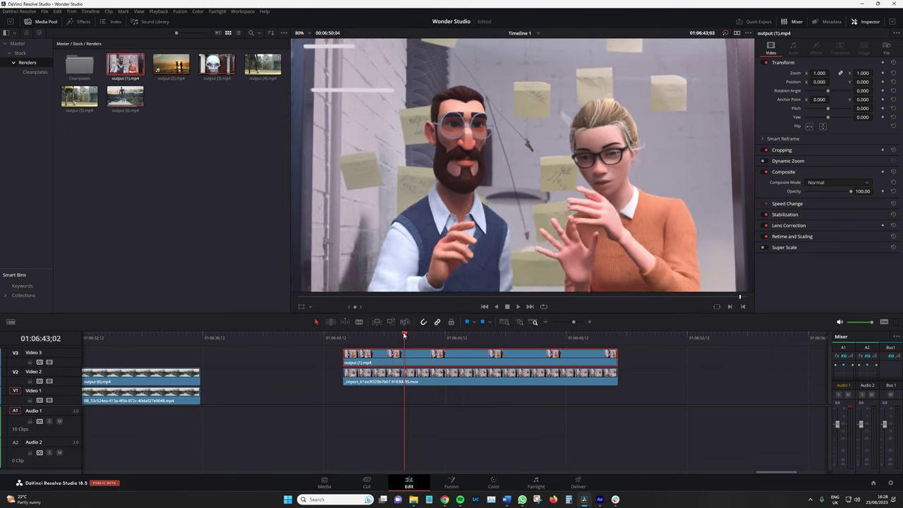
{"action": "key", "text": "d"}
{"action": "key", "text": "d"}
{"action": "key", "text": "d"}
{"action": "key", "text": "space"}
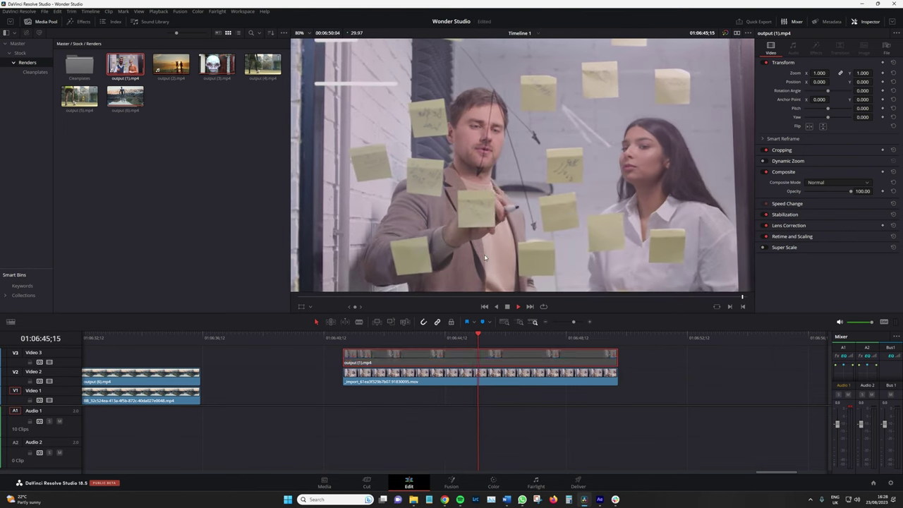
{"action": "key", "text": "d"}
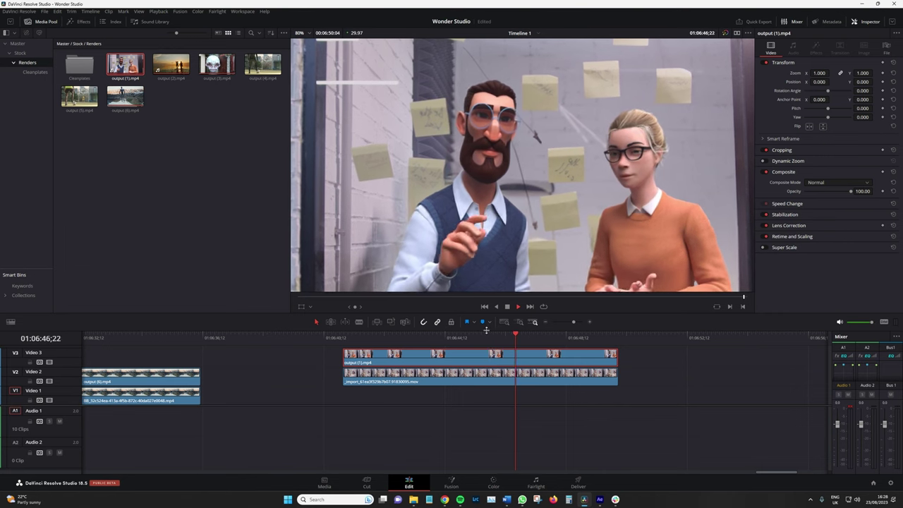
Play the original actors' footage from 01:06:43;06, and the re-enabled cartoon render from 01:06:46;08 to 01:06:49;06.
{"action": "left_click", "coordinate": [407, 337]}
{"action": "key", "text": "d"}
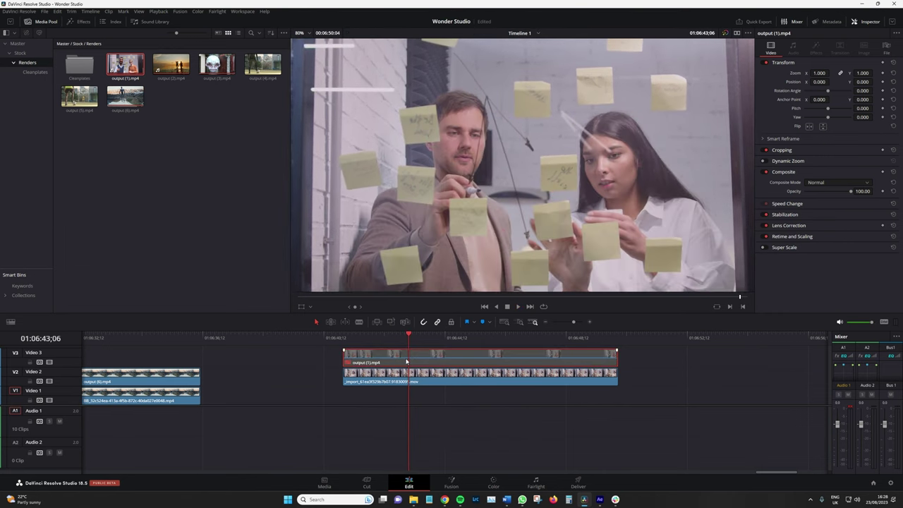
{"action": "key", "text": "space"}
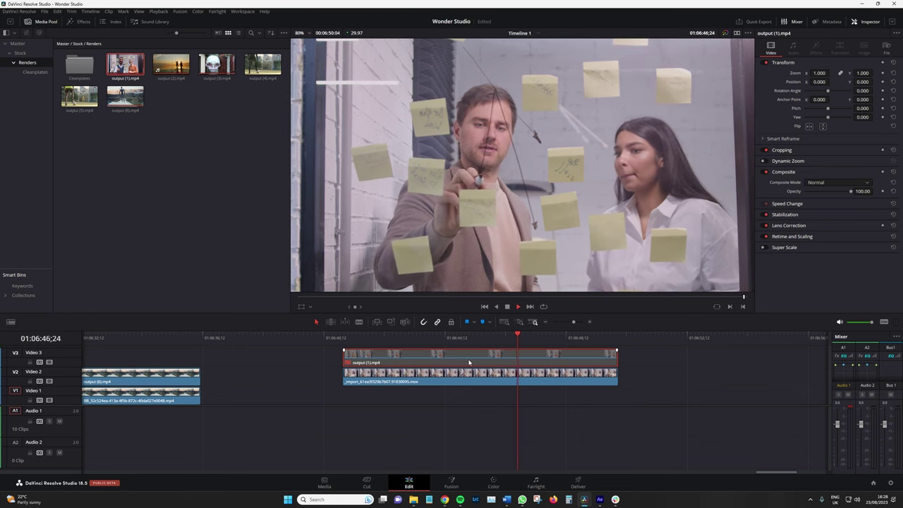
{"action": "left_click_drag", "start_coordinate": [531, 336], "coordinate": [501, 337]}
{"action": "key", "text": "d"}
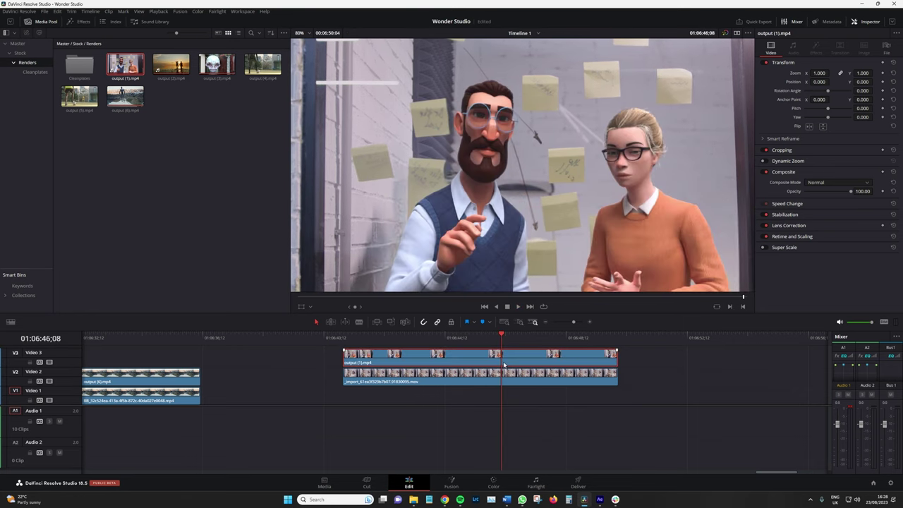
{"action": "key", "text": "space"}
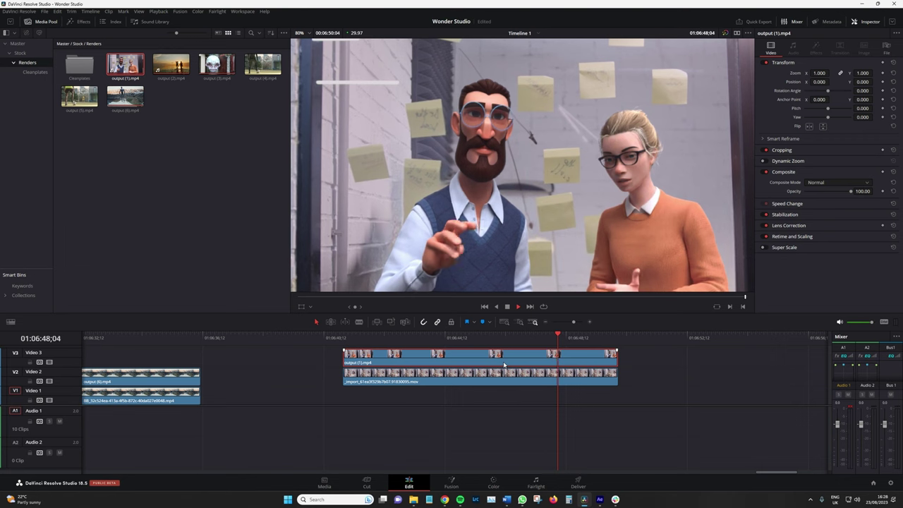
{"action": "key", "text": "space"}
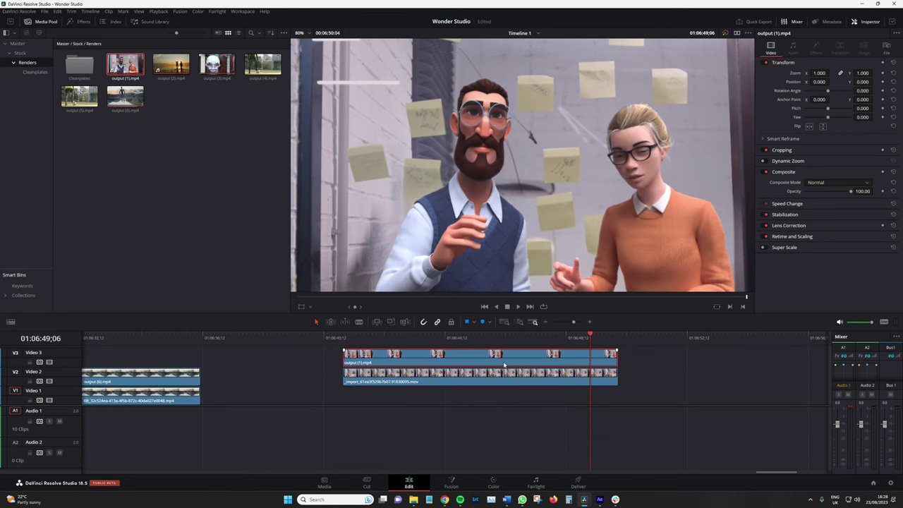
Check output (6).mp4 at 01:06:31;09, switch to After Effects, and show the original footage layer above output.mp4 at 0:00:03:07.
{"action": "scroll", "coordinate": [491, 371], "scroll_direction": "down", "scroll_amount": 5, "text": "alt"}
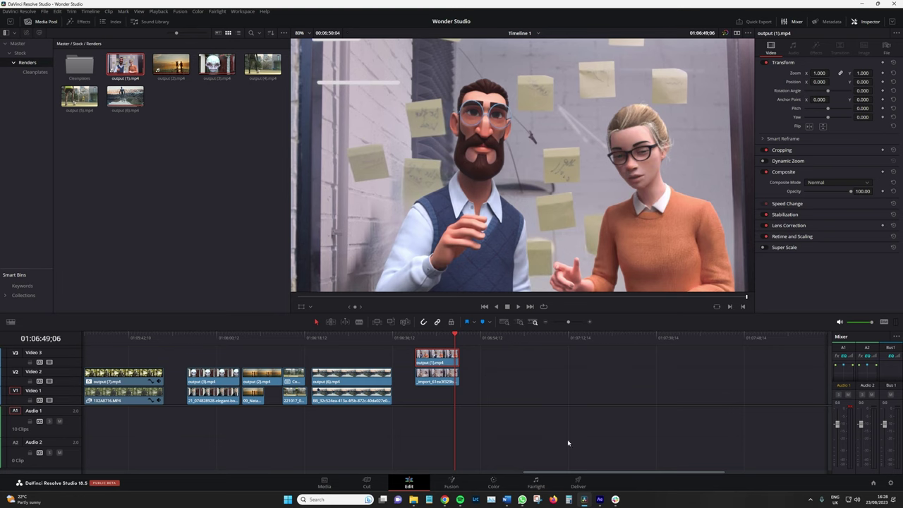
{"action": "left_click", "coordinate": [368, 338]}
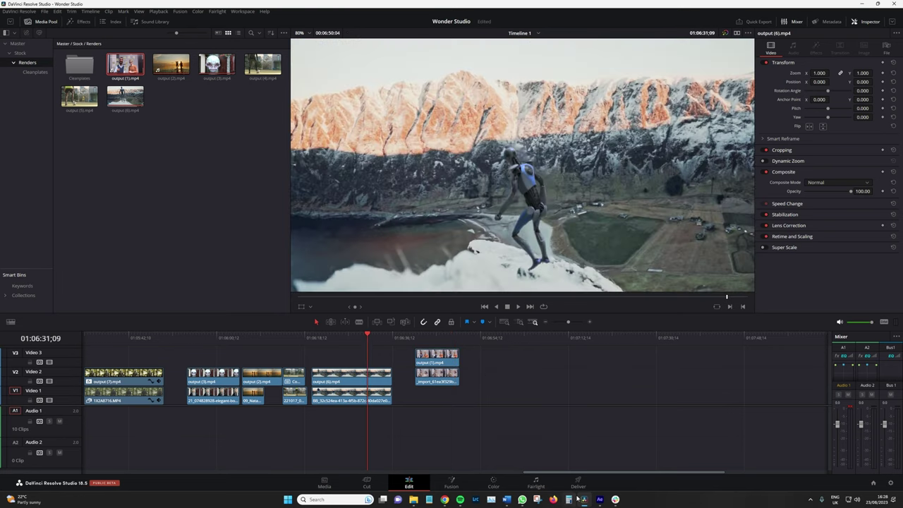
{"action": "left_click", "coordinate": [600, 498]}
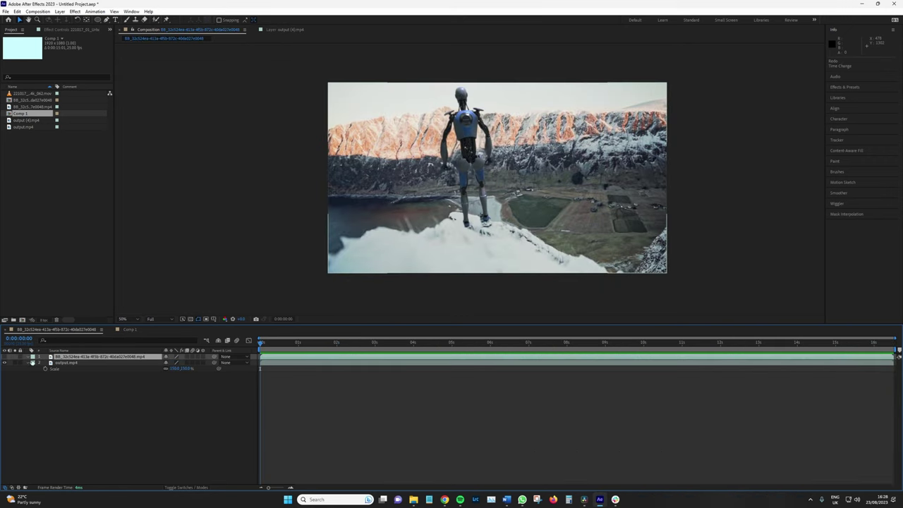
{"action": "left_click", "coordinate": [4, 357]}
{"action": "mouse_move", "coordinate": [388, 345]}
{"action": "left_mouse_down"}
{"action": "mouse_move", "coordinate": [417, 346]}
{"action": "mouse_move", "coordinate": [386, 355]}
{"action": "left_mouse_up"}
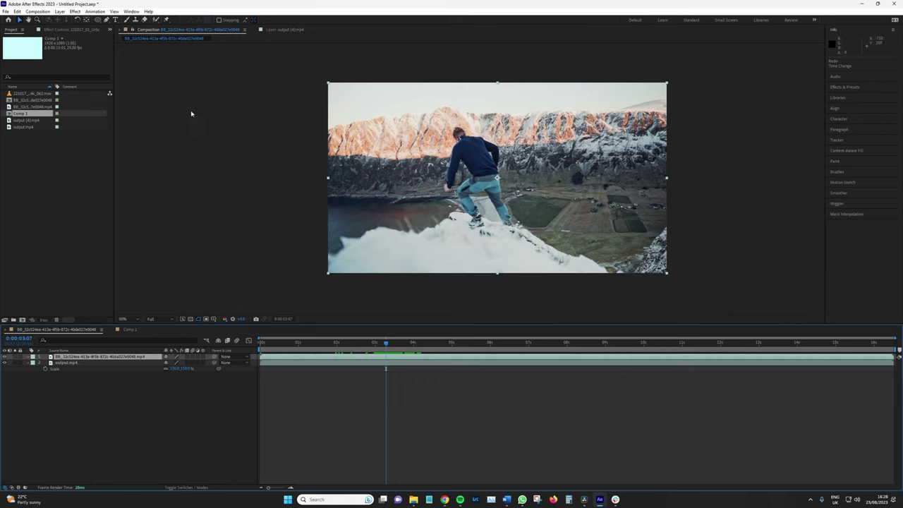
Draw a closed Pen tool mask on the original footage layer around the snowy foreground ridge below the hiker's feet.
{"action": "left_click", "coordinate": [106, 20]}
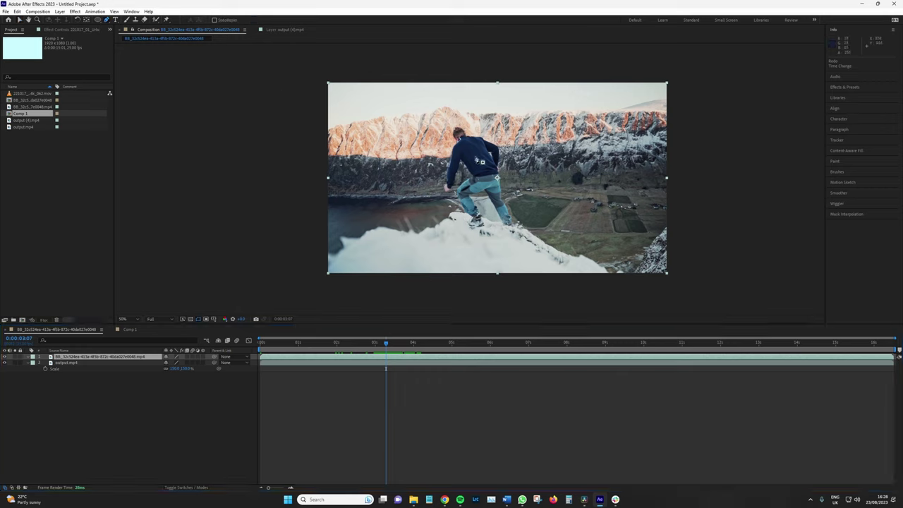
{"action": "left_click", "coordinate": [607, 271]}
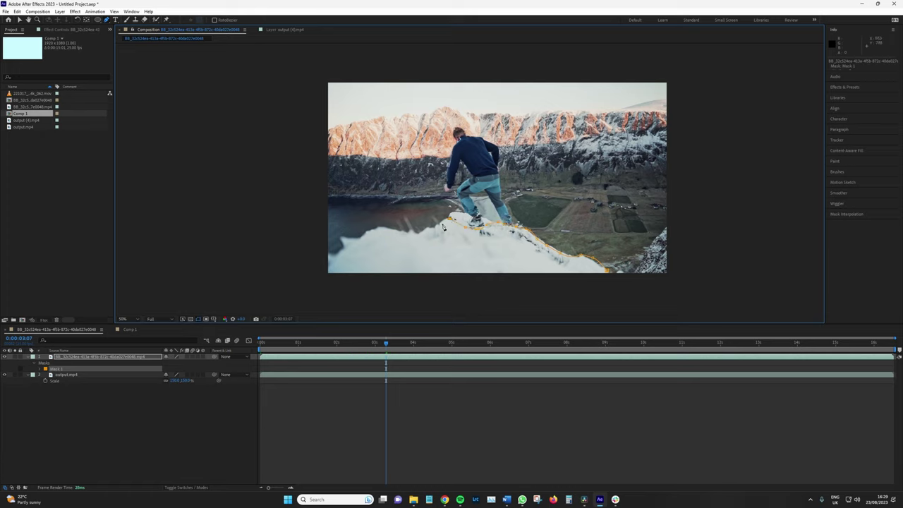
{"action": "left_click", "coordinate": [600, 296]}
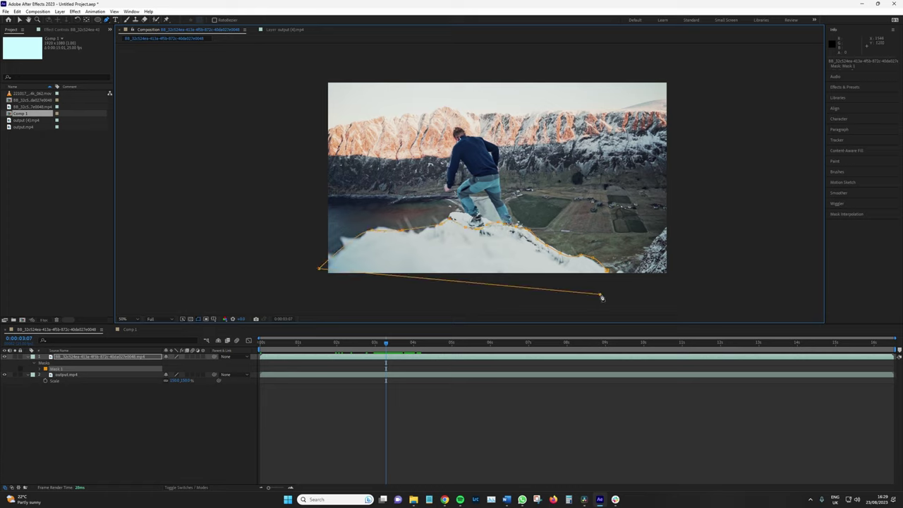
{"action": "left_click", "coordinate": [608, 274]}
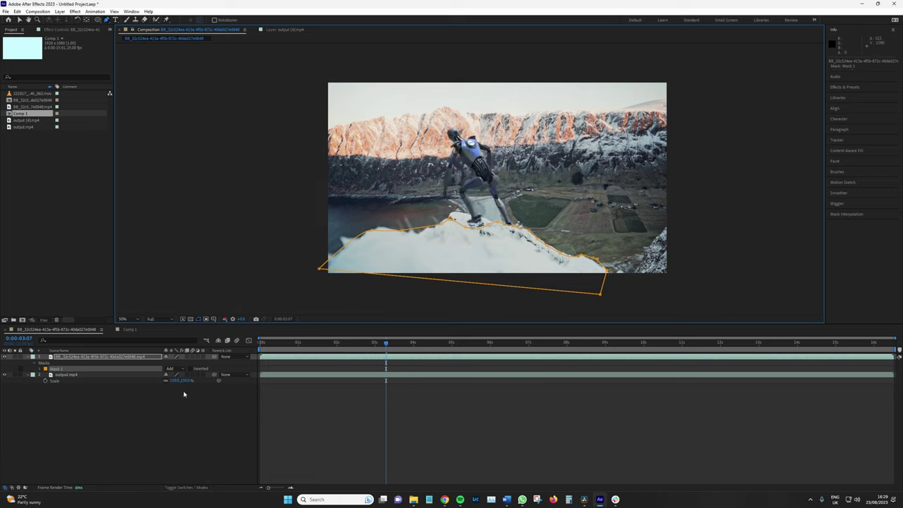
Set the feather of the snow ridge mask to 2 pixels.
{"action": "key", "text": "f"}
{"action": "left_click", "coordinate": [175, 369]}
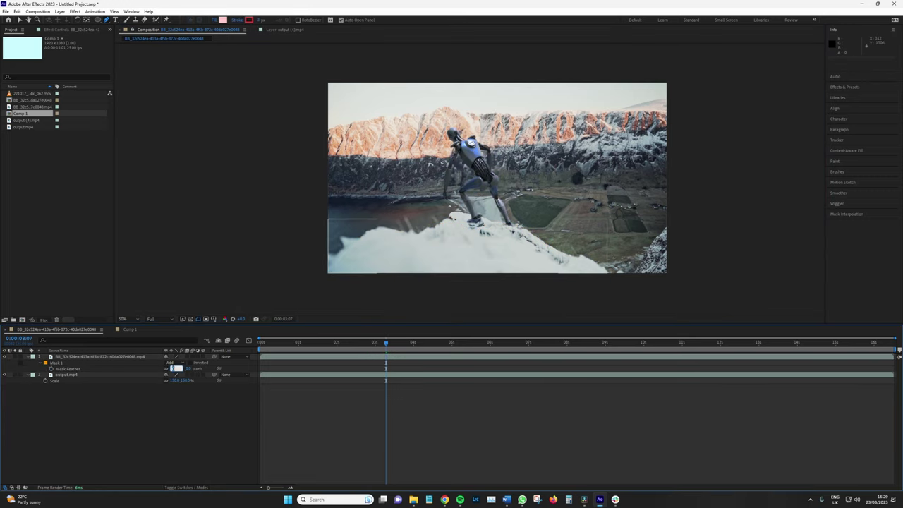
{"action": "key", "text": "Return"}
{"action": "left_click", "coordinate": [304, 420]}
Inspect the robot's feet against Mask 1 at 0:00:05:17 and hide the mask path in the composition view.
{"action": "left_click_drag", "start_coordinate": [386, 344], "coordinate": [478, 356]}
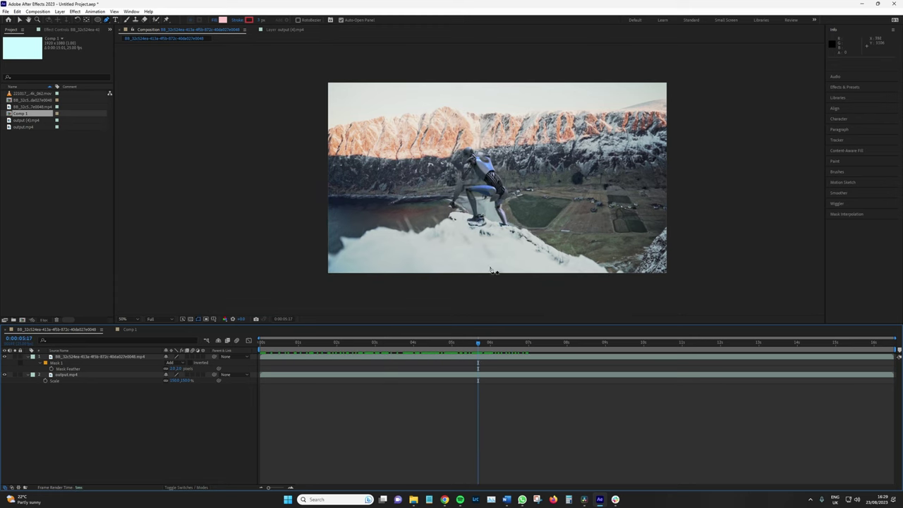
{"action": "scroll", "coordinate": [500, 261], "scroll_direction": "up", "scroll_amount": 3}
{"action": "scroll", "coordinate": [500, 261], "scroll_direction": "down", "scroll_amount": 3}
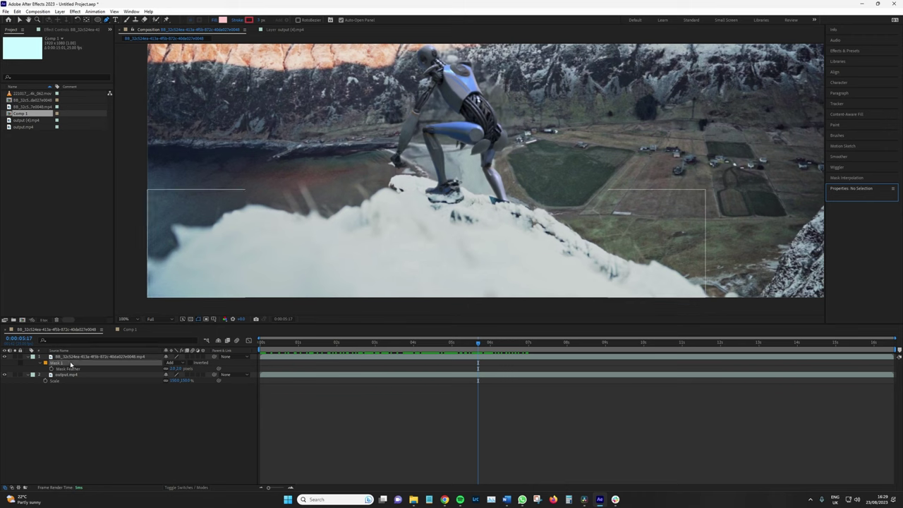
{"action": "left_click", "coordinate": [70, 364]}
{"action": "left_click", "coordinate": [494, 201]}
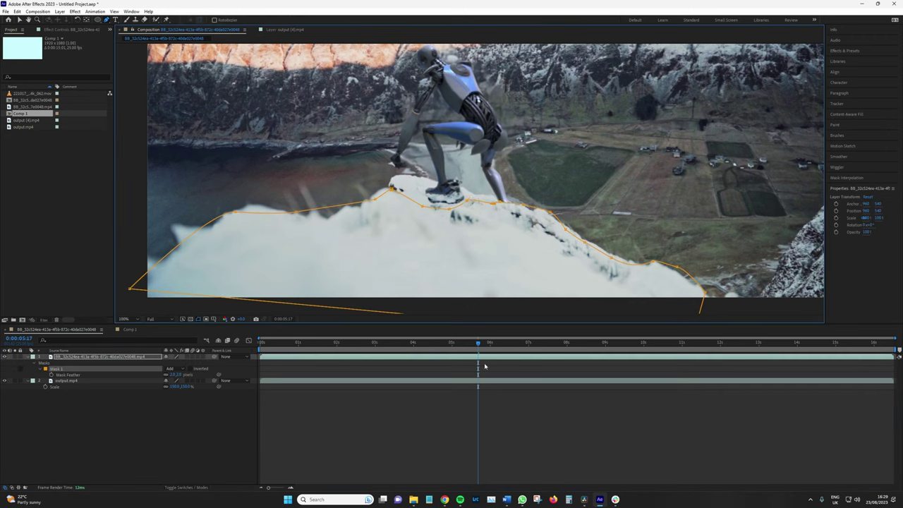
{"action": "left_click", "coordinate": [202, 320]}
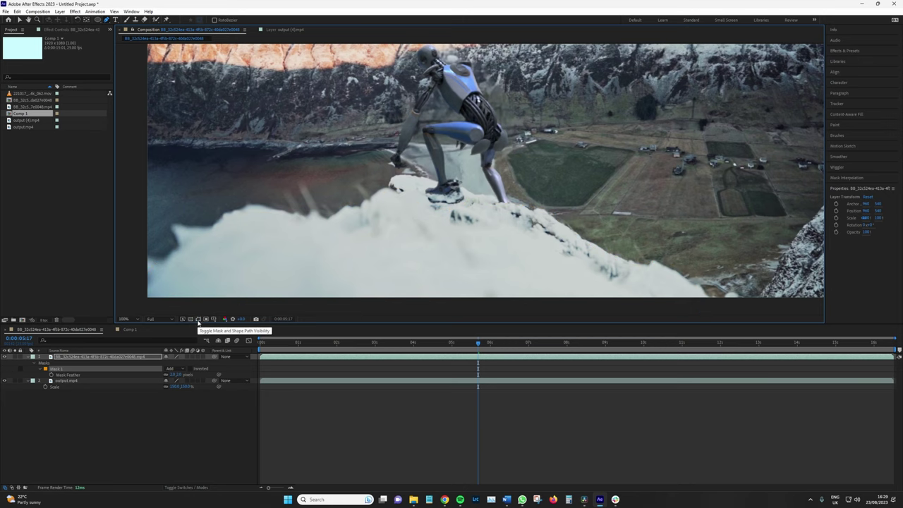
Play the masked mountain composite at full-frame and close-up views to examine how the robot's feet meet the snow.
{"action": "key", "text": "space"}
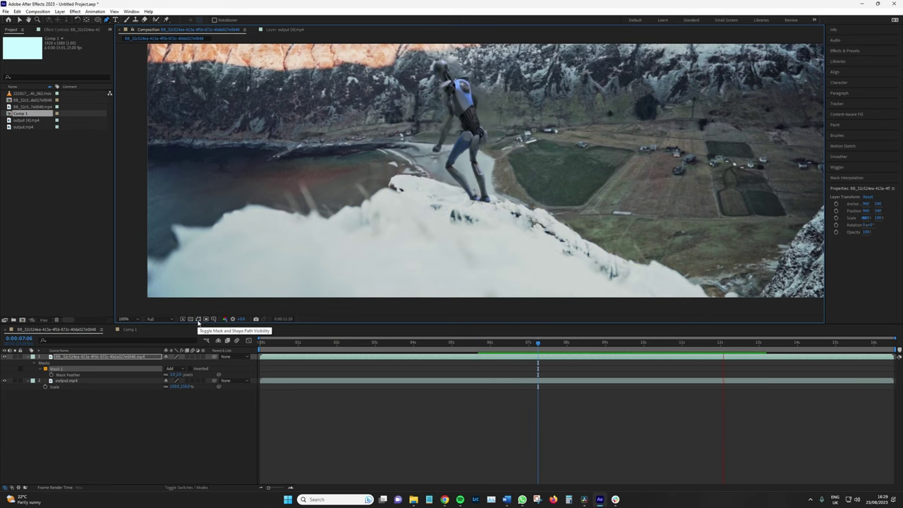
{"action": "key", "text": "space"}
{"action": "scroll", "coordinate": [342, 214], "scroll_direction": "down", "scroll_amount": 1}
{"action": "left_click_drag", "start_coordinate": [425, 343], "coordinate": [271, 340]}
{"action": "key", "text": "space"}
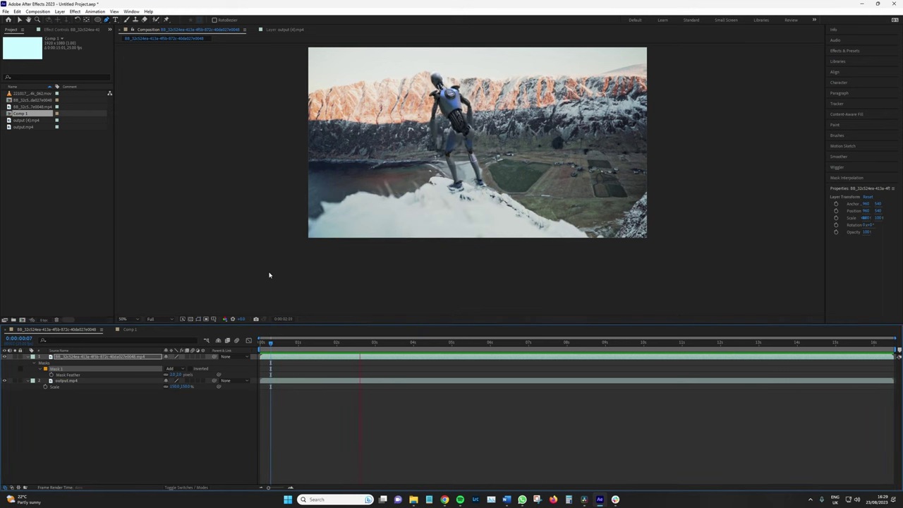
{"action": "key", "text": "space"}
{"action": "scroll", "coordinate": [445, 224], "scroll_direction": "up", "scroll_amount": 2}
{"action": "key", "text": "space"}
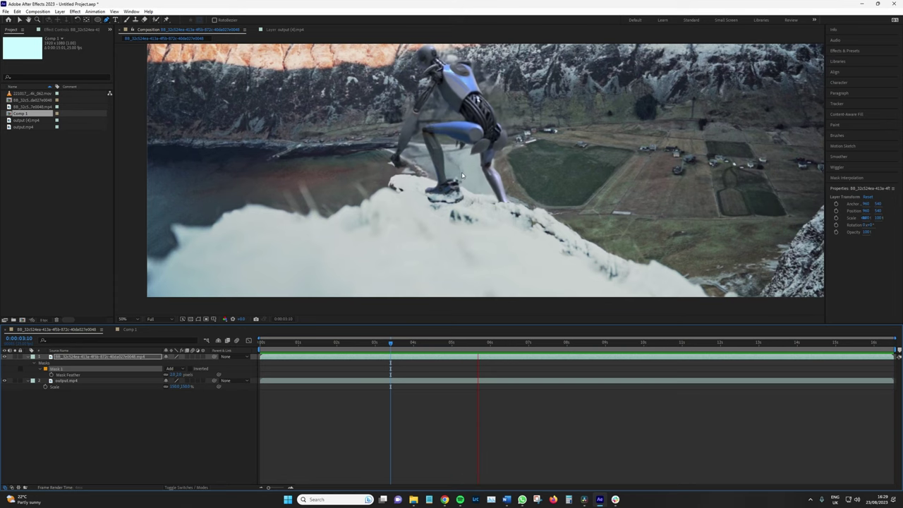
{"action": "scroll", "coordinate": [463, 175], "scroll_direction": "down", "scroll_amount": 2}
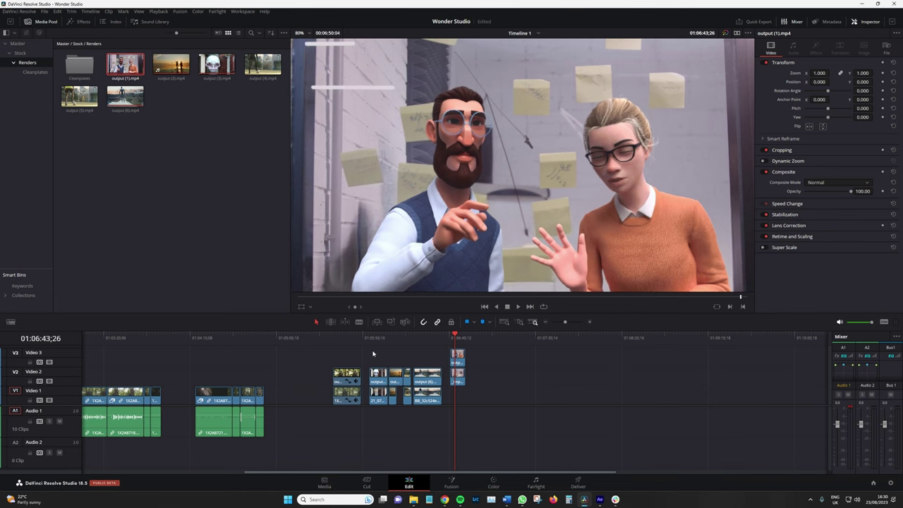
Switch to DaVinci Resolve and remove the Open FX effect from the forest robot clip output (7).mp4.
{"action": "left_click", "coordinate": [345, 340]}
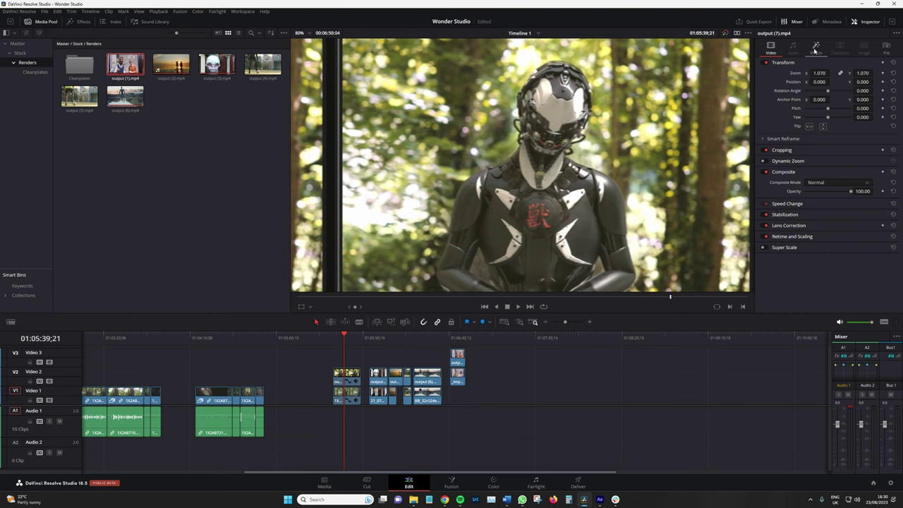
{"action": "left_click", "coordinate": [815, 50]}
{"action": "left_click", "coordinate": [877, 77]}
{"action": "key", "text": "space"}
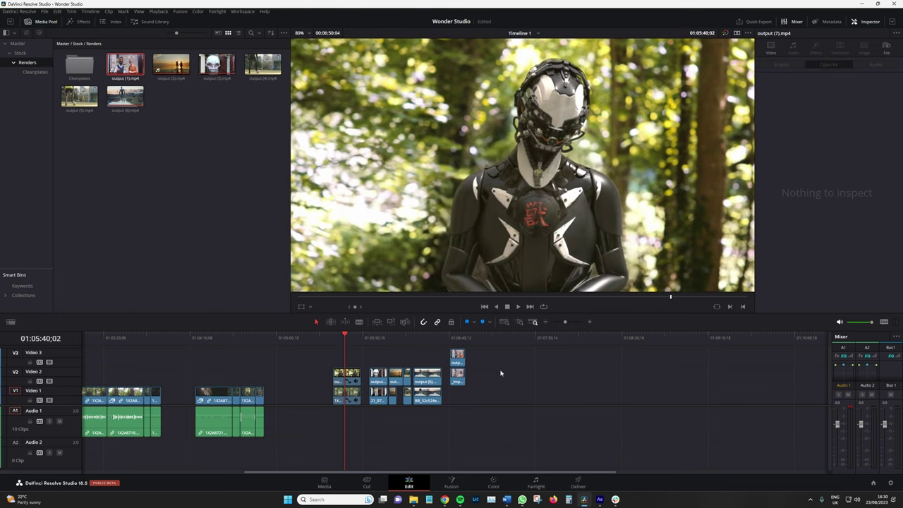
Fit the whole frame in the viewer and play output (7).mp4 from 01:05:40;02 to 01:05:44;27.
{"action": "scroll", "coordinate": [525, 265], "scroll_direction": "down", "scroll_amount": 2}
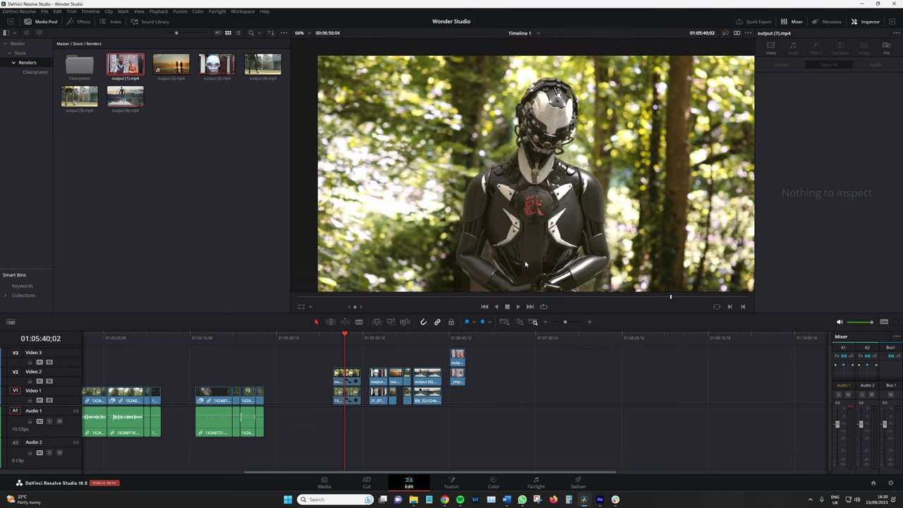
{"action": "left_click", "coordinate": [308, 33]}
{"action": "left_click", "coordinate": [305, 45]}
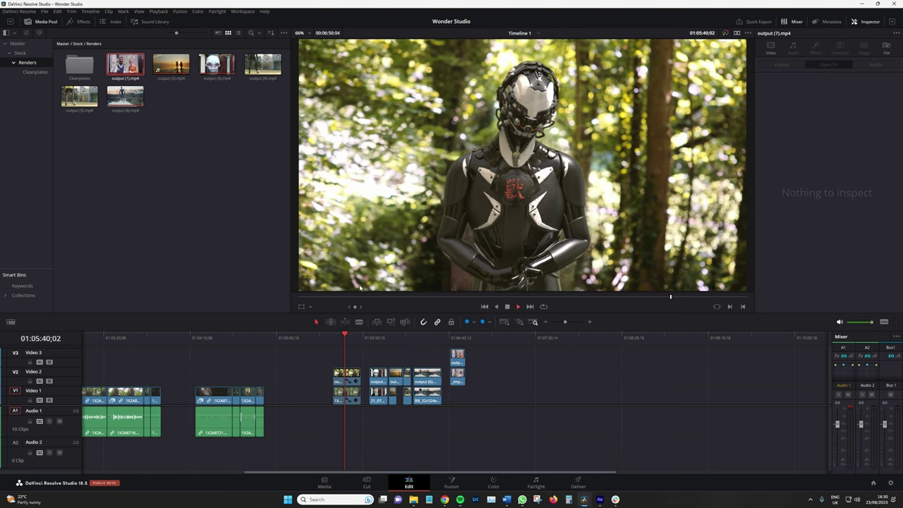
{"action": "scroll", "coordinate": [343, 388], "scroll_direction": "up", "scroll_amount": 2, "text": "alt"}
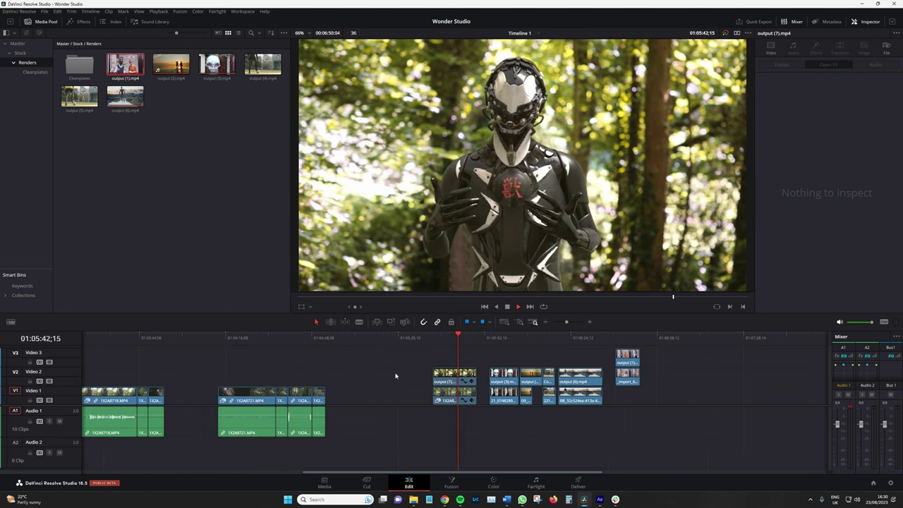
{"action": "scroll", "coordinate": [435, 401], "scroll_direction": "up", "scroll_amount": 1, "text": "alt"}
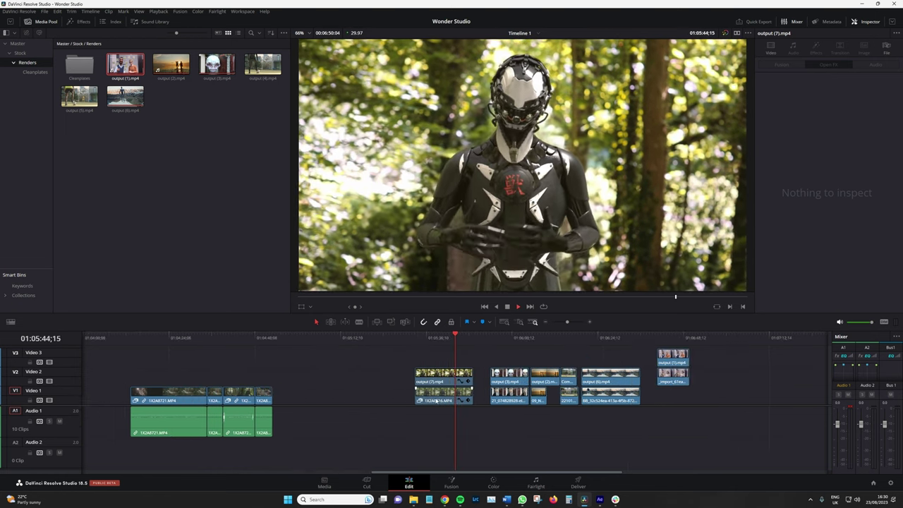
{"action": "key", "text": "space"}
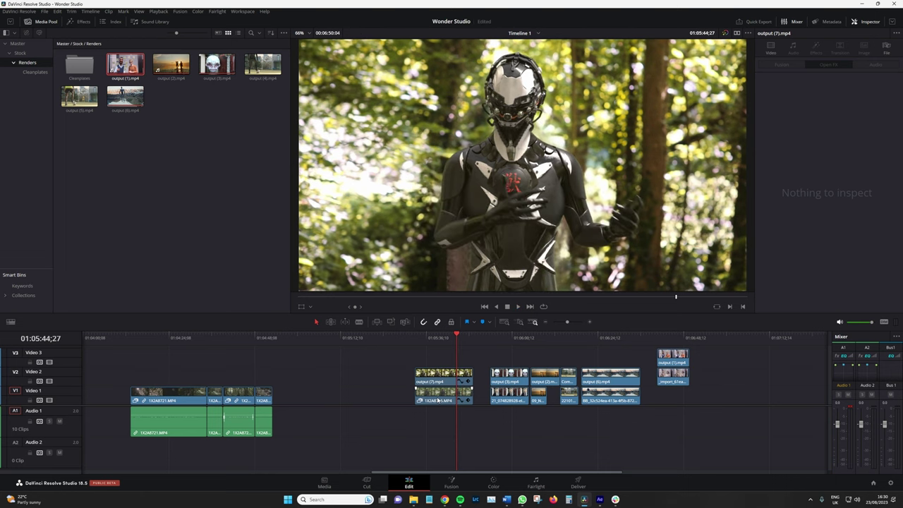
Play output (7).mp4 from its start to 01:05:42;21 and view the alien render at 01:05:56;02.
{"action": "left_click", "coordinate": [443, 380]}
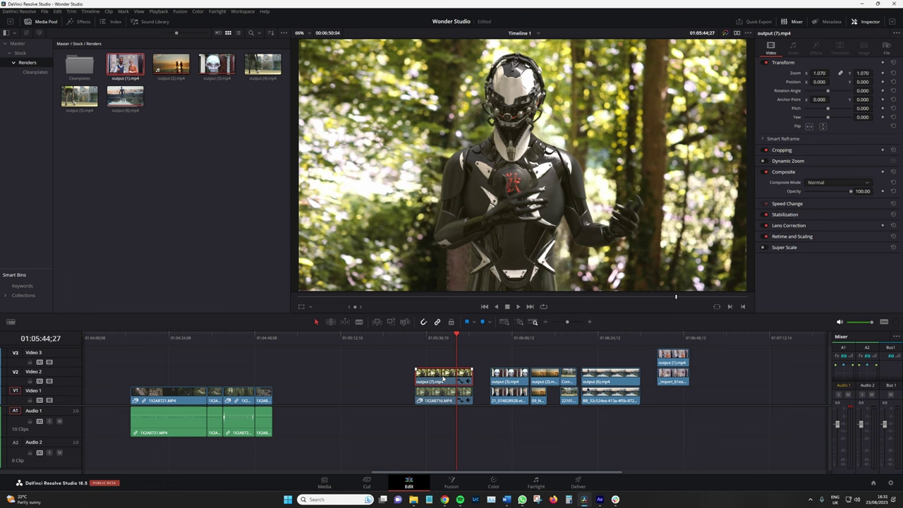
{"action": "left_click", "coordinate": [419, 338]}
{"action": "key", "text": "space"}
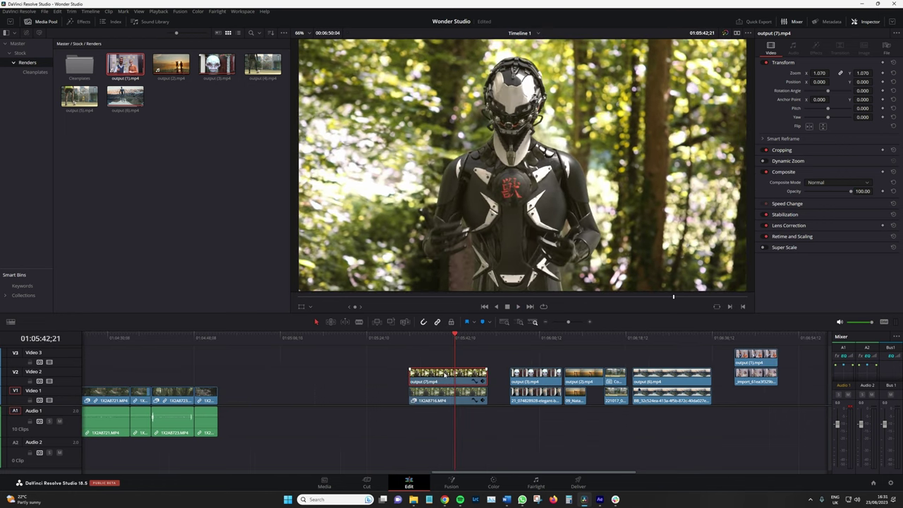
{"action": "scroll", "coordinate": [444, 374], "scroll_direction": "up", "scroll_amount": 2, "text": "ctrl"}
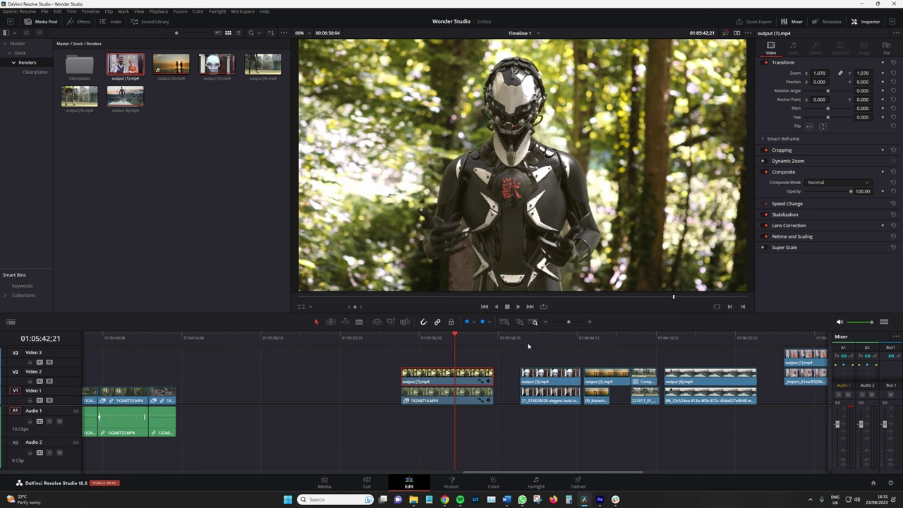
{"action": "left_click", "coordinate": [530, 339]}
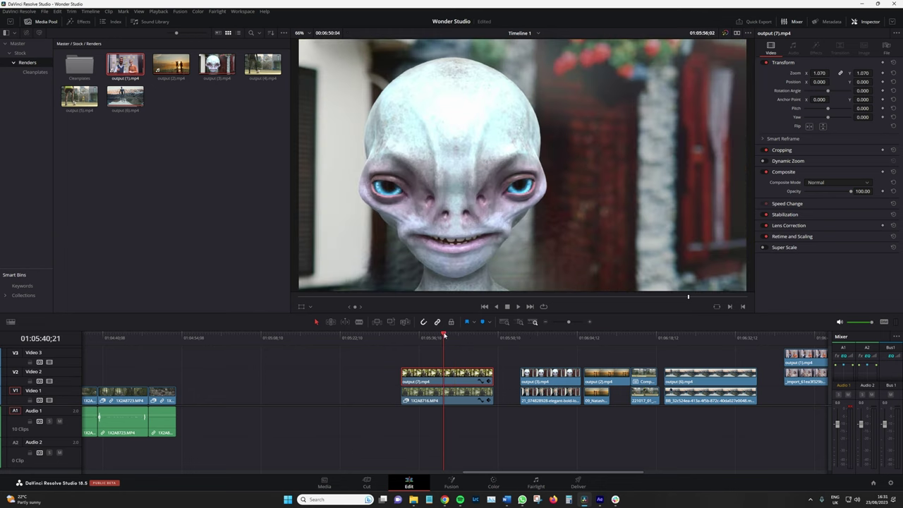